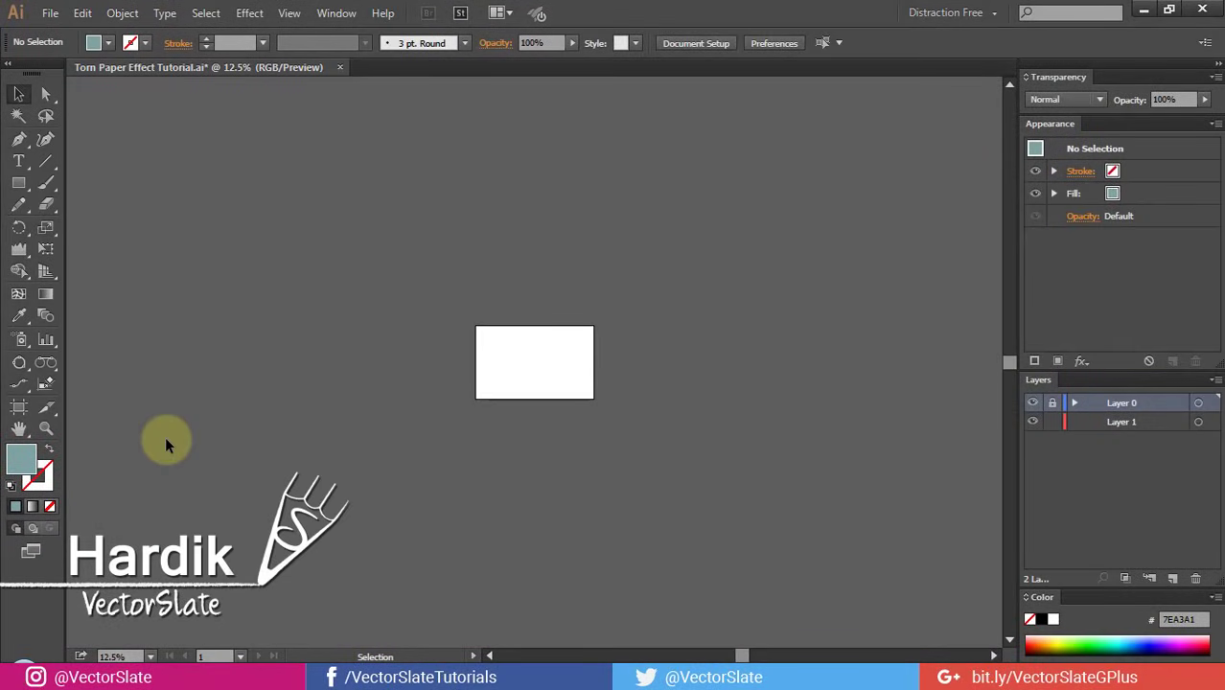
Fit the blank artboard to the window at about 94% zoom
{"action": "key", "text": "ctrl+0"}
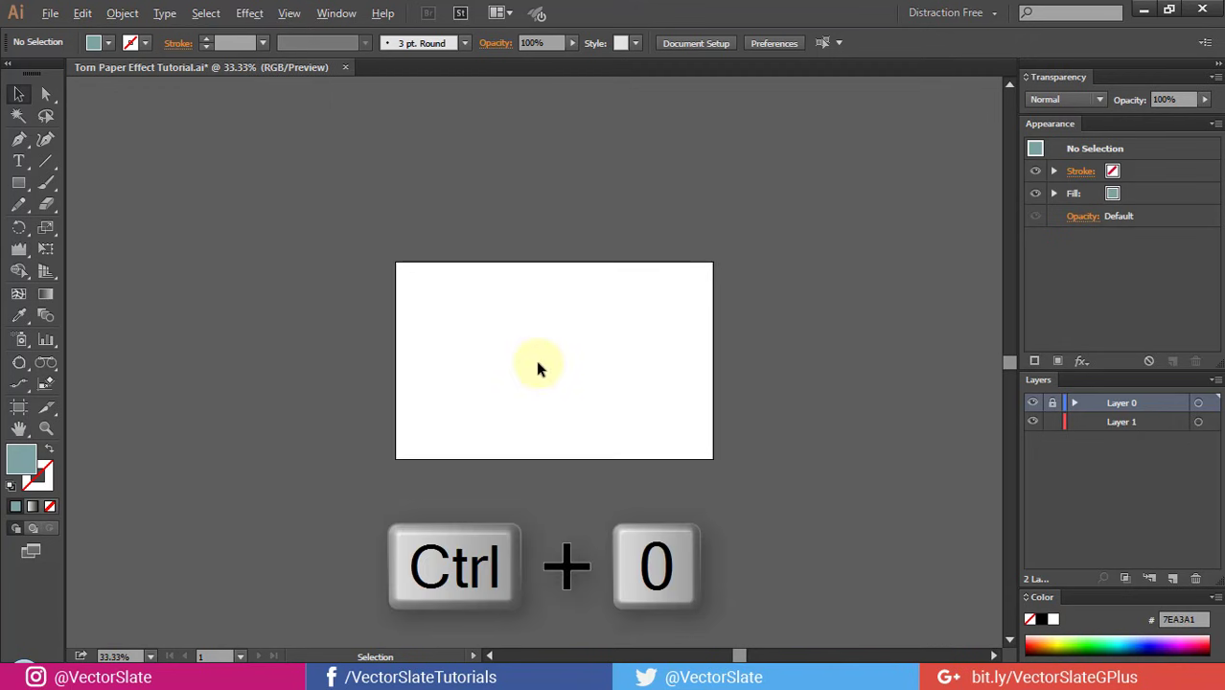
{"action": "key", "text": "ctrl+0"}
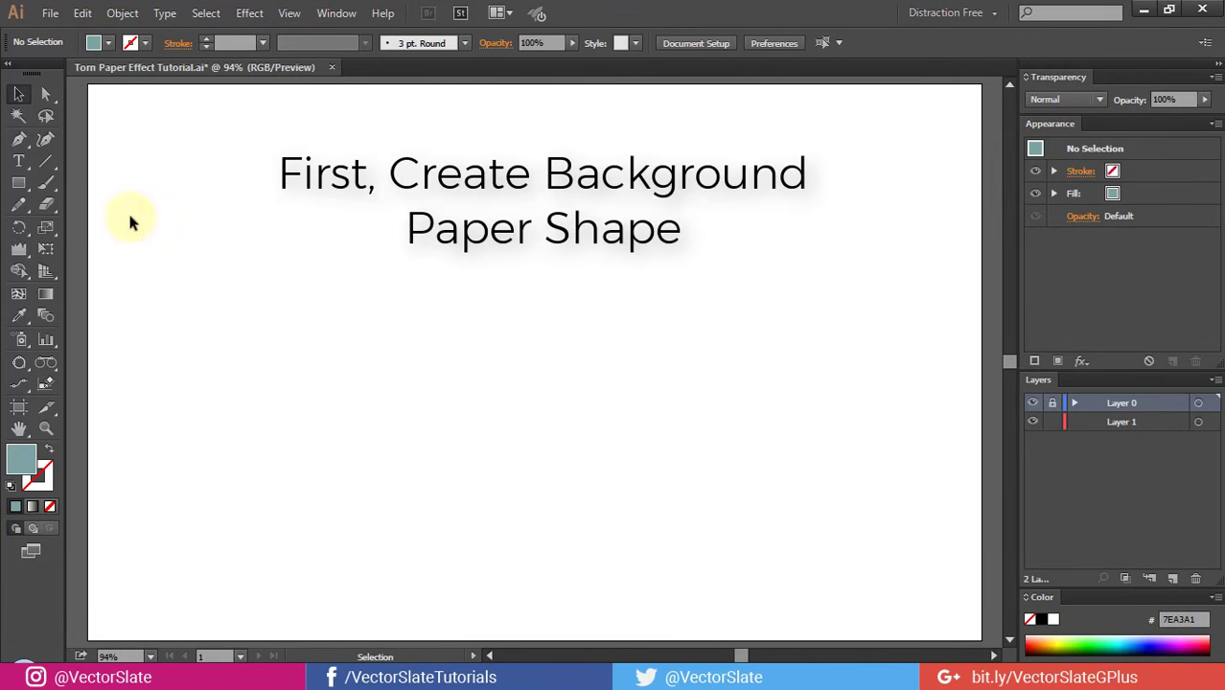
Draw a rectangle spanning the whole artboard on Layer 1, filled white (FFFFFF)
{"action": "left_click", "coordinate": [19, 182]}
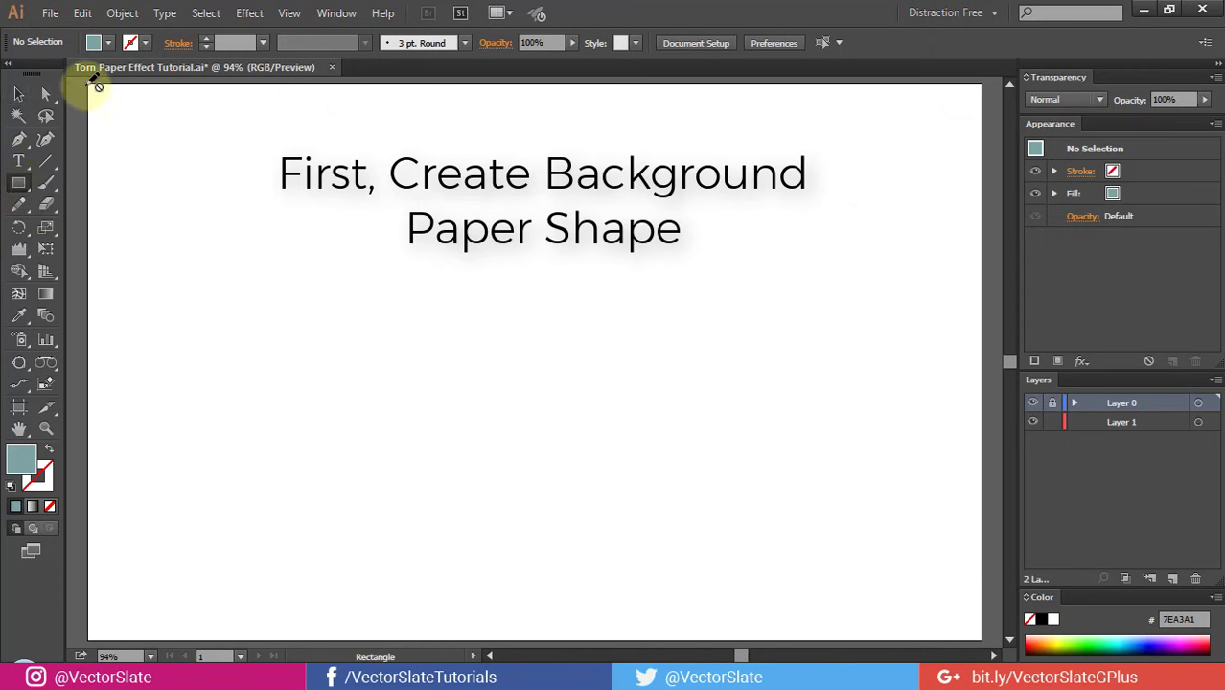
{"action": "left_click", "coordinate": [1117, 422]}
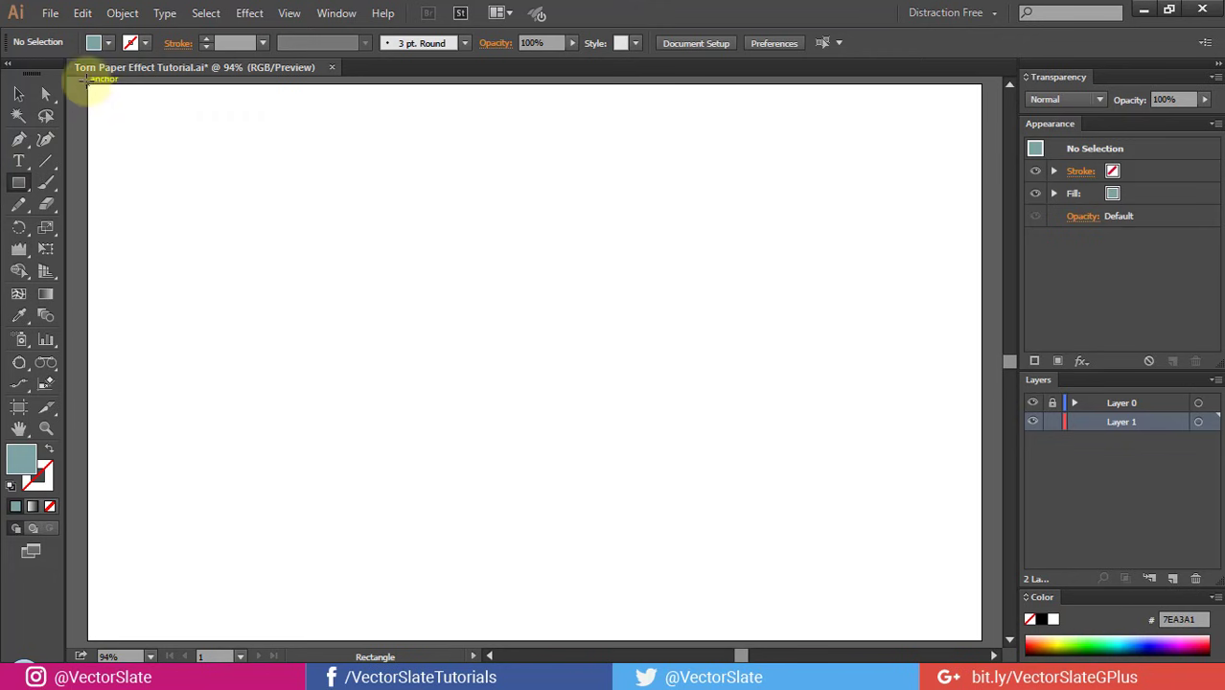
{"action": "left_click_drag", "start_coordinate": [86, 83], "coordinate": [982, 640]}
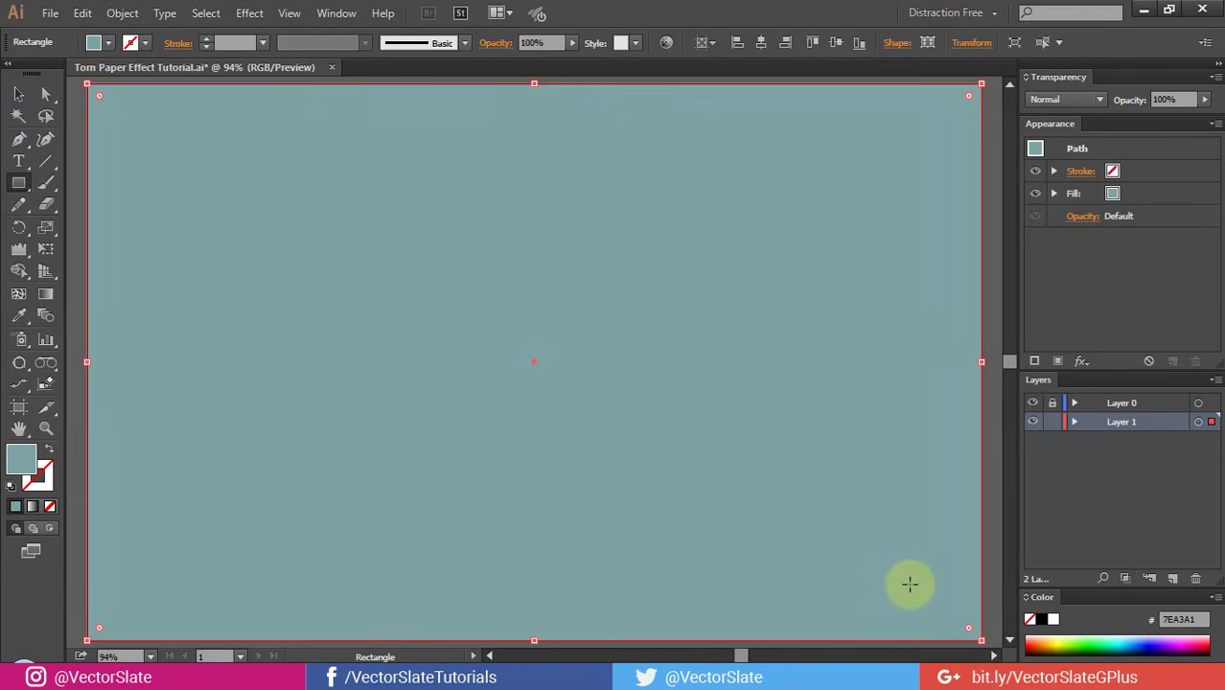
{"action": "left_click", "coordinate": [1054, 621]}
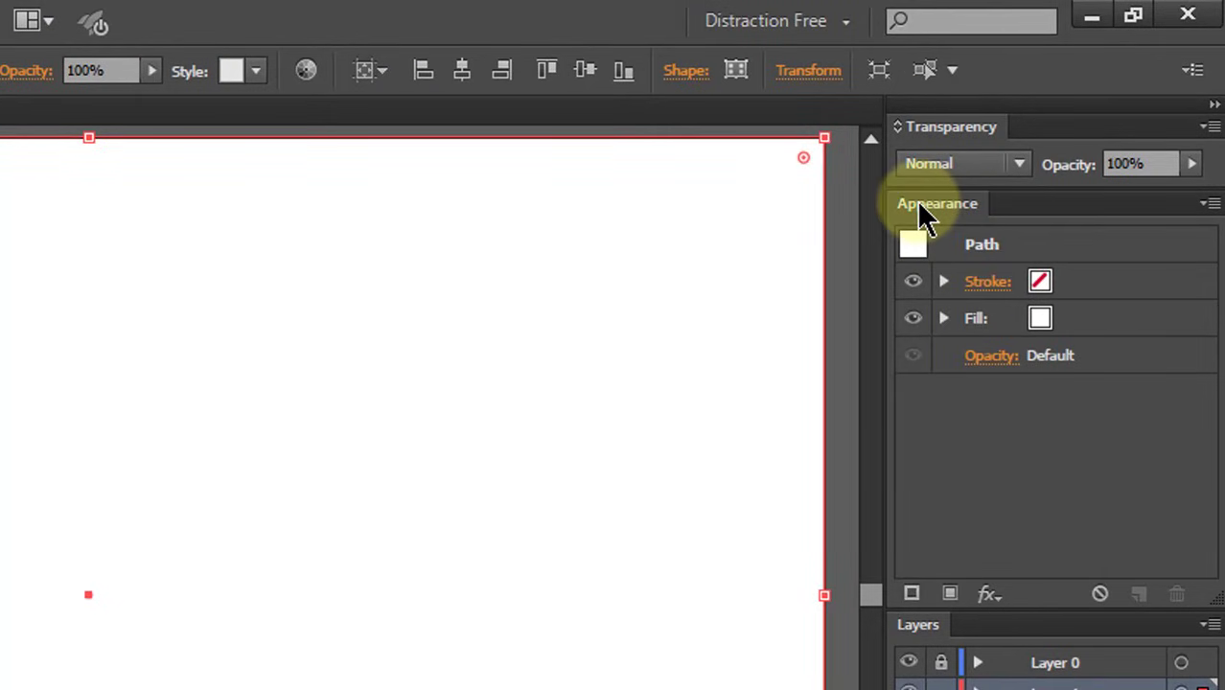
Add a second, black fill to the rectangle in the Appearance panel
{"action": "left_click", "coordinate": [954, 600]}
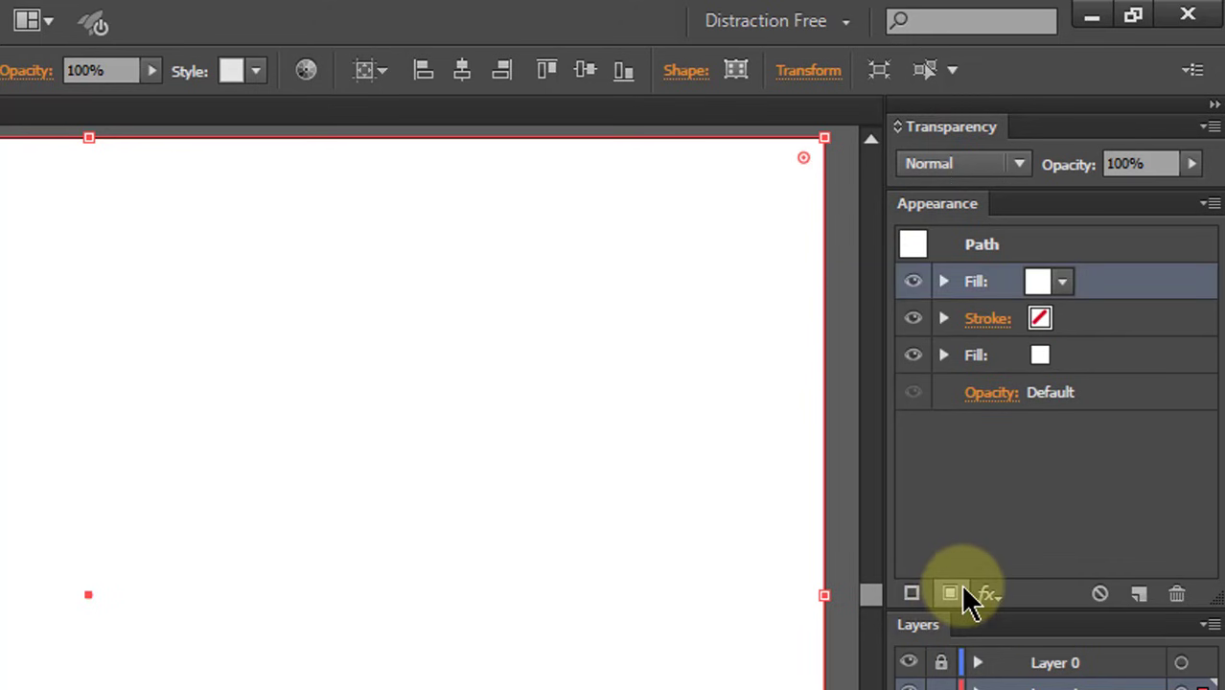
{"action": "left_click", "coordinate": [1060, 282]}
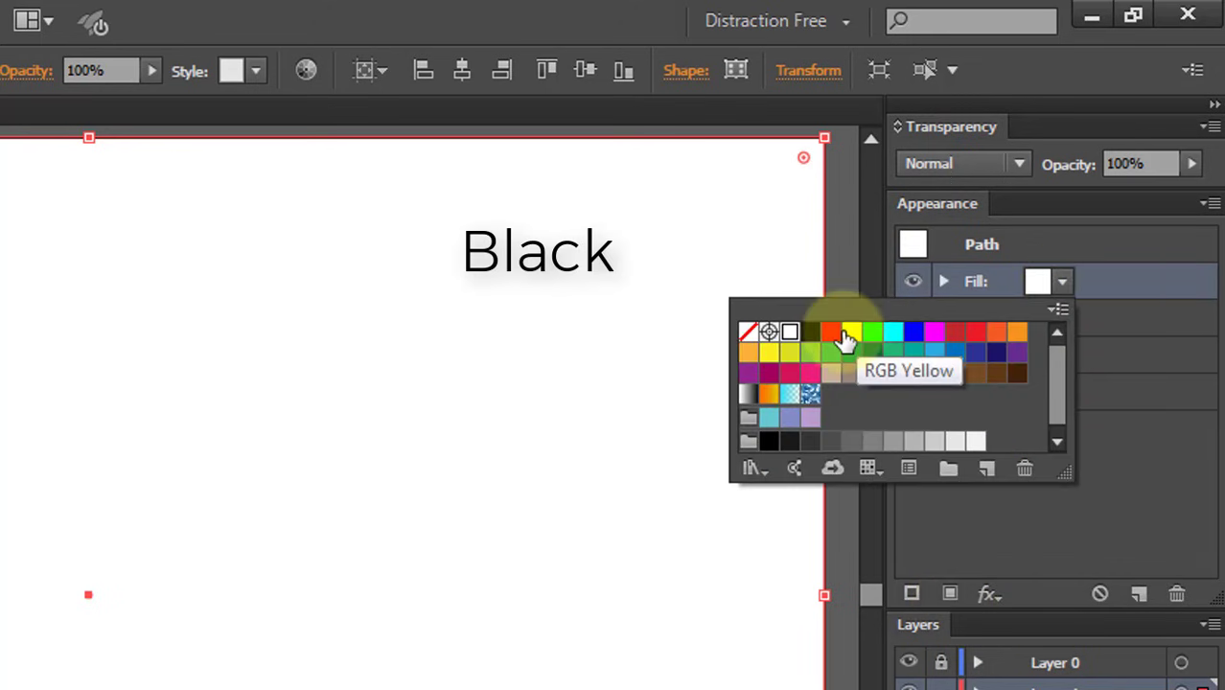
{"action": "left_click", "coordinate": [810, 336]}
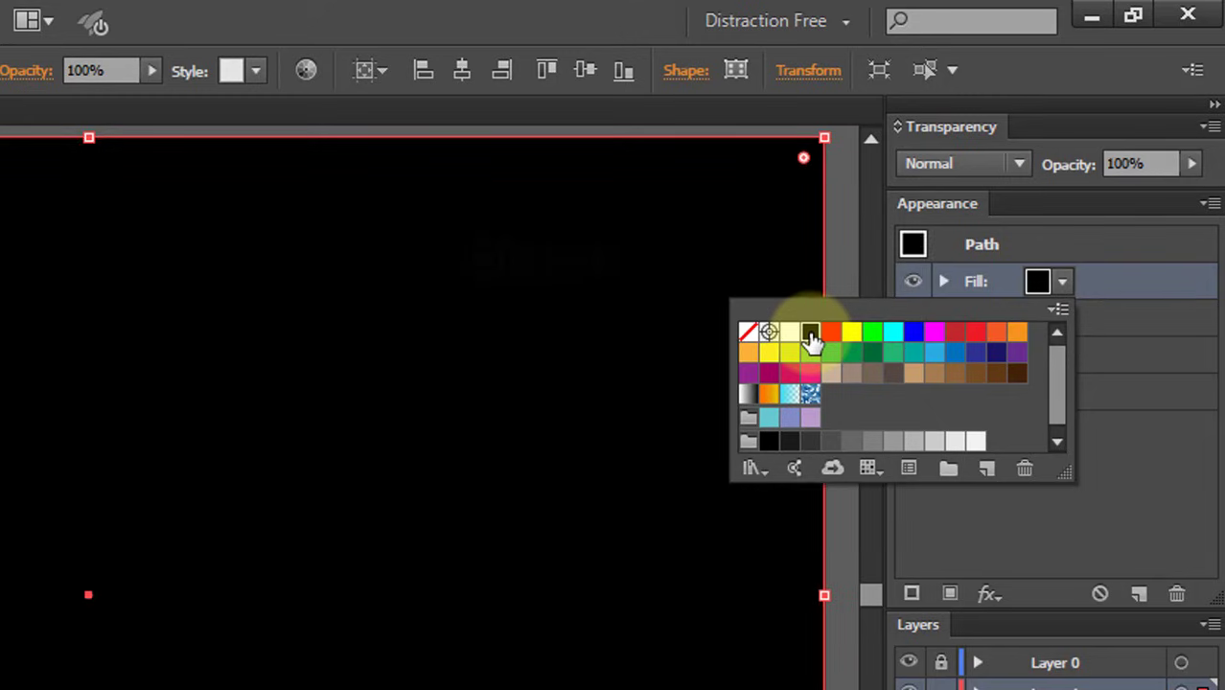
{"action": "left_click", "coordinate": [1112, 280]}
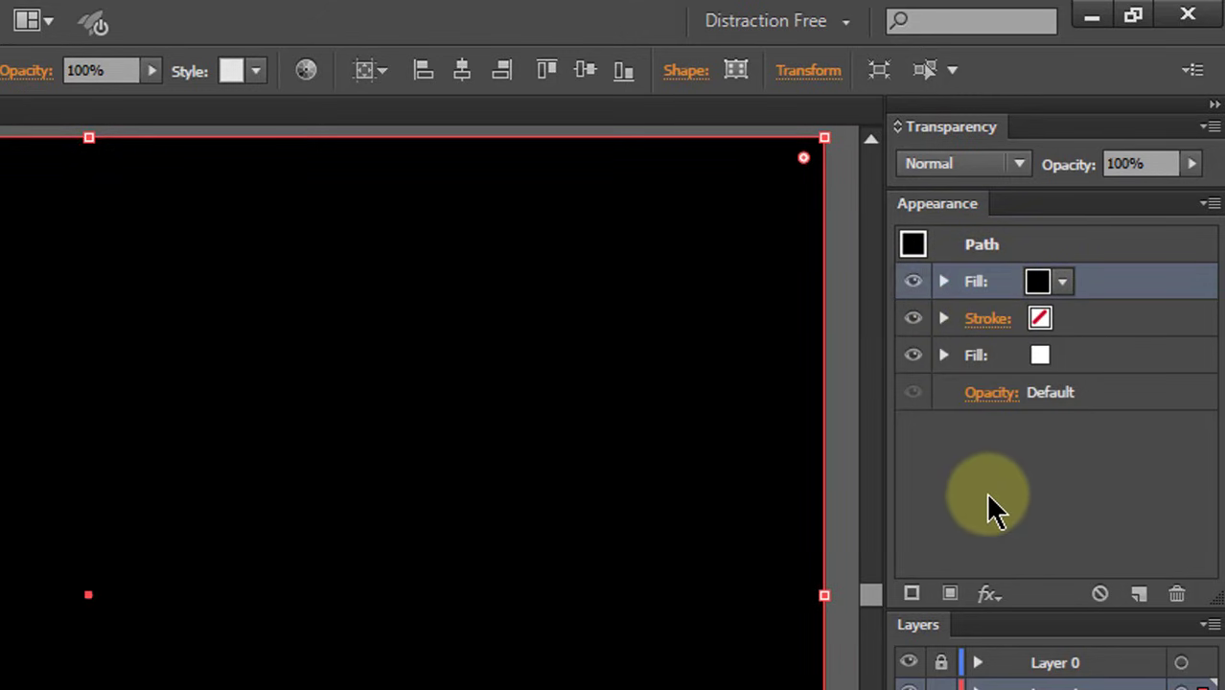
Apply Film Grain to the black fill: Grain 20, Highlight Area 0, Intensity 10
{"action": "left_click", "coordinate": [991, 372]}
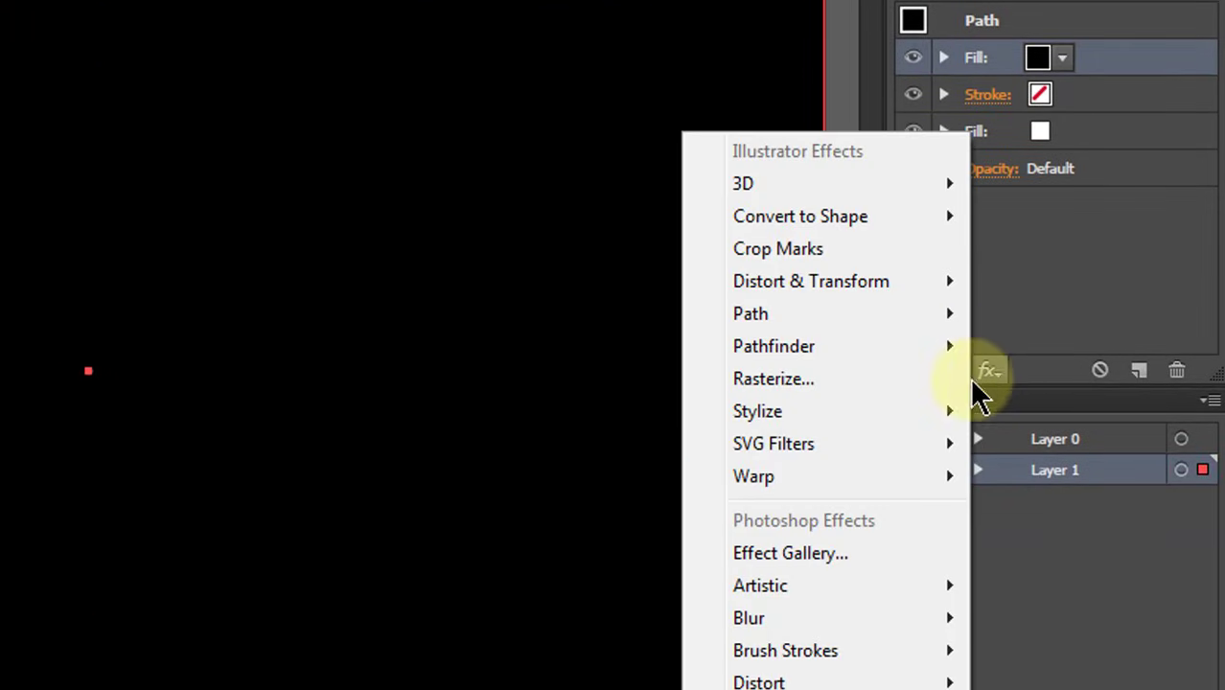
{"action": "mouse_move", "coordinate": [761, 586]}
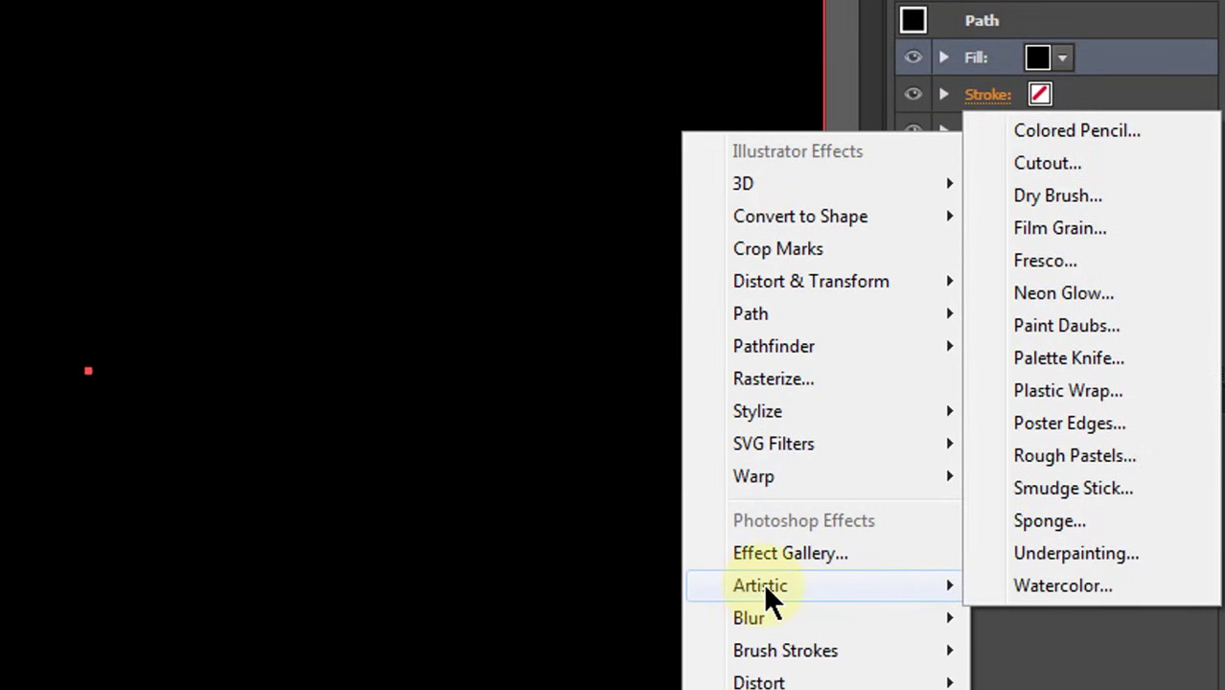
{"action": "left_click", "coordinate": [1052, 230]}
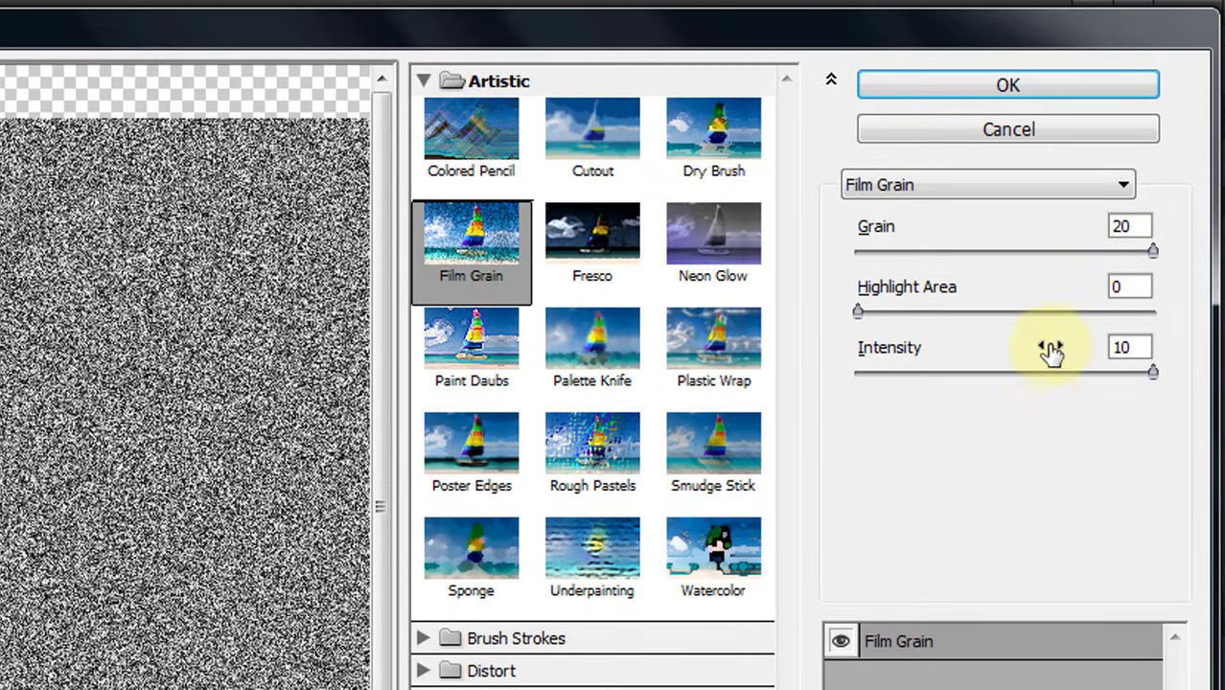
{"action": "scroll", "coordinate": [192, 383], "scroll_direction": "down", "scroll_amount": 2}
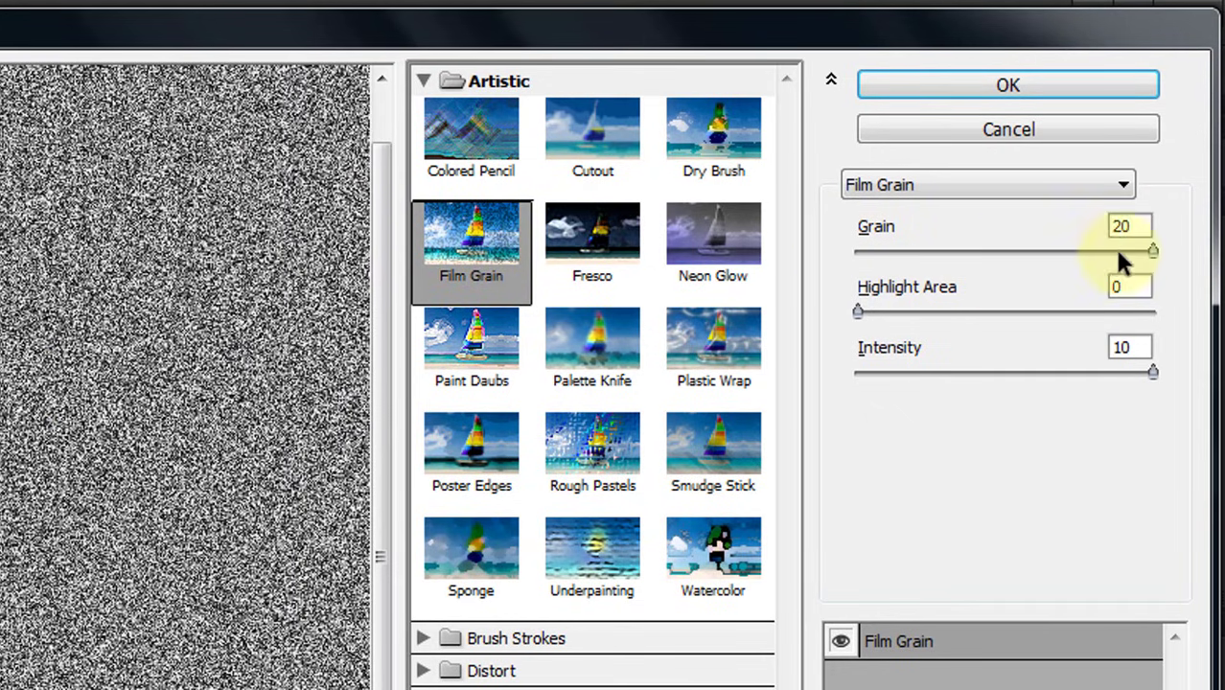
{"action": "left_click", "coordinate": [1157, 251]}
{"action": "left_click", "coordinate": [1153, 372]}
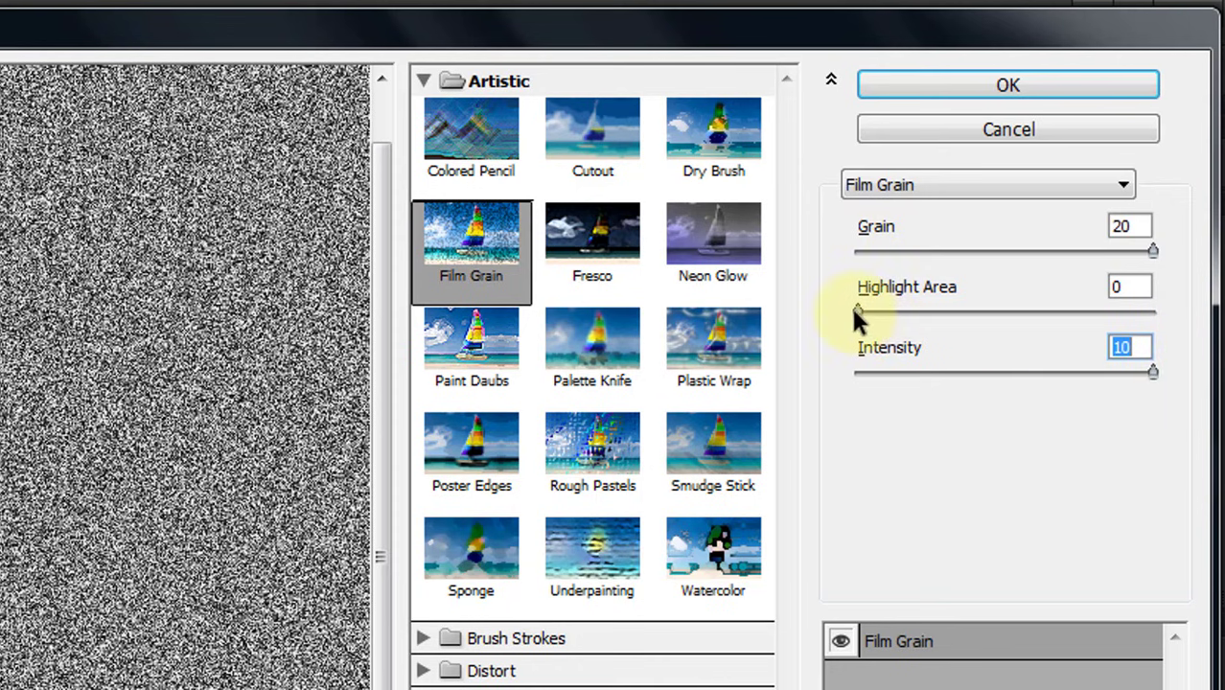
{"action": "left_click", "coordinate": [1008, 80]}
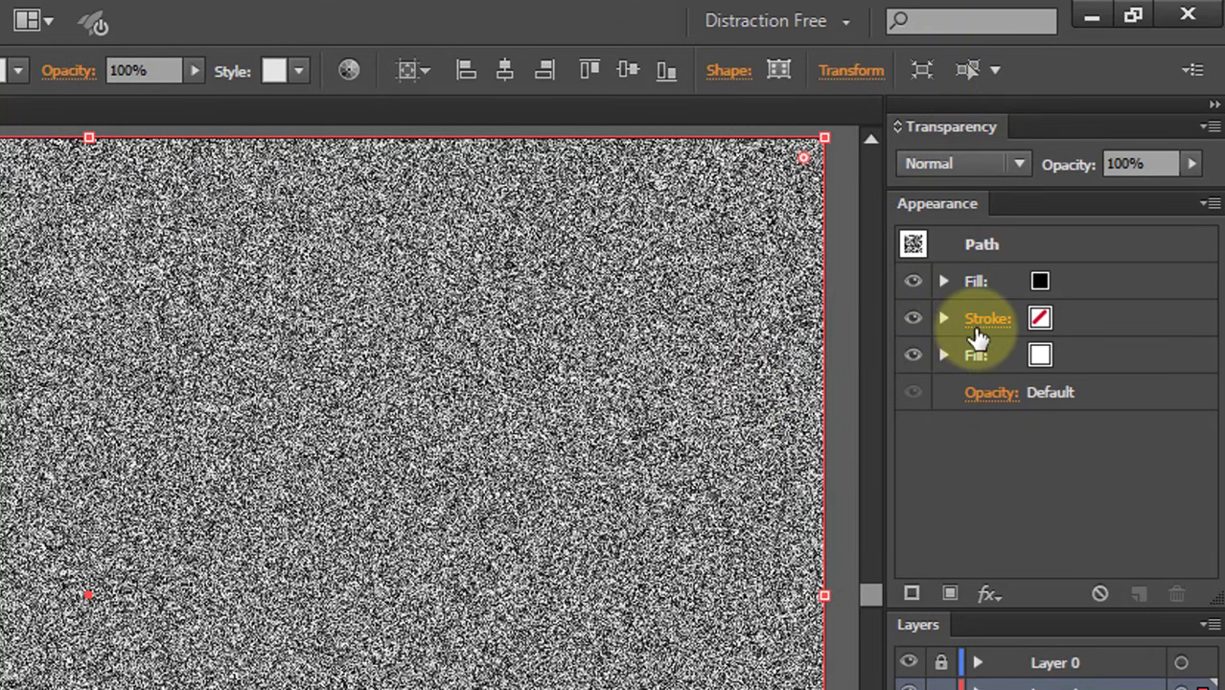
Set the grainy black fill's transparency to Multiply blending at 10% opacity
{"action": "left_click", "coordinate": [946, 281]}
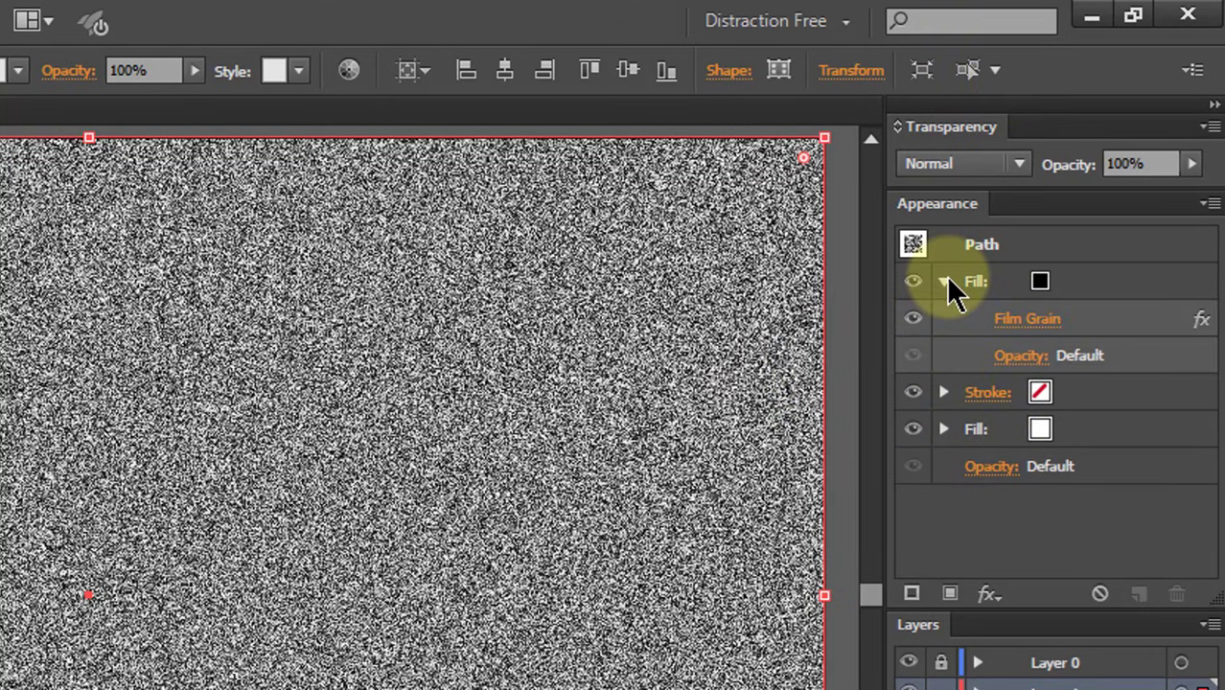
{"action": "left_click", "coordinate": [1097, 320]}
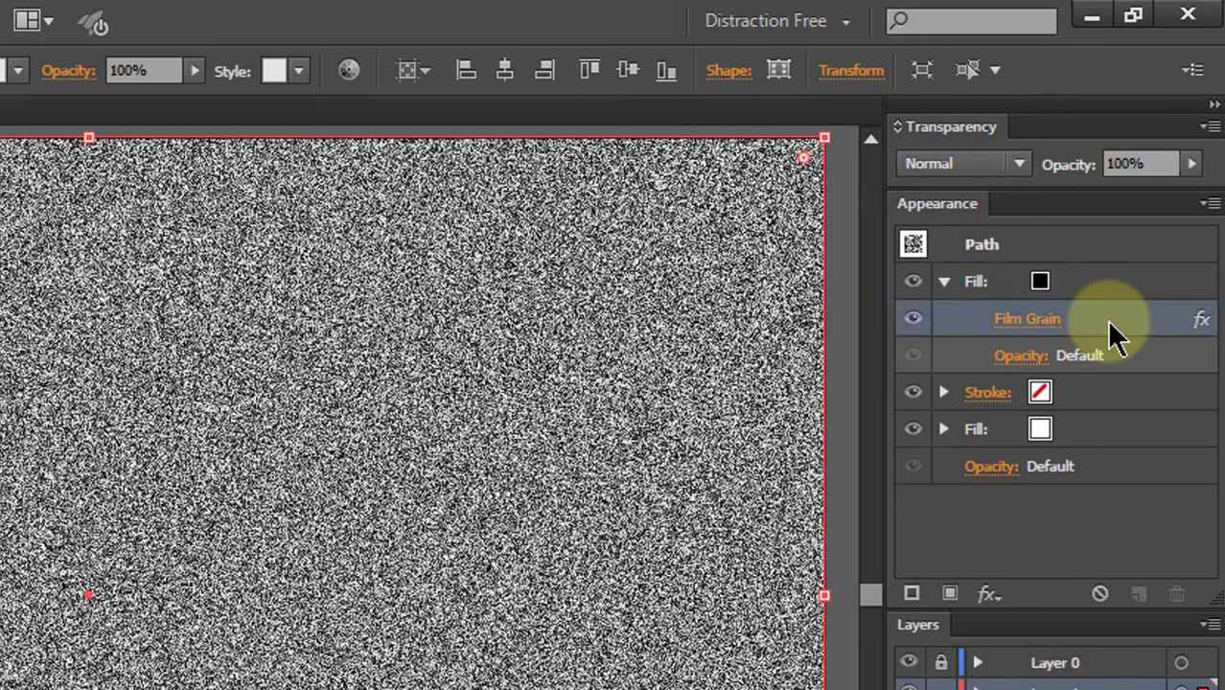
{"action": "left_click", "coordinate": [1024, 357]}
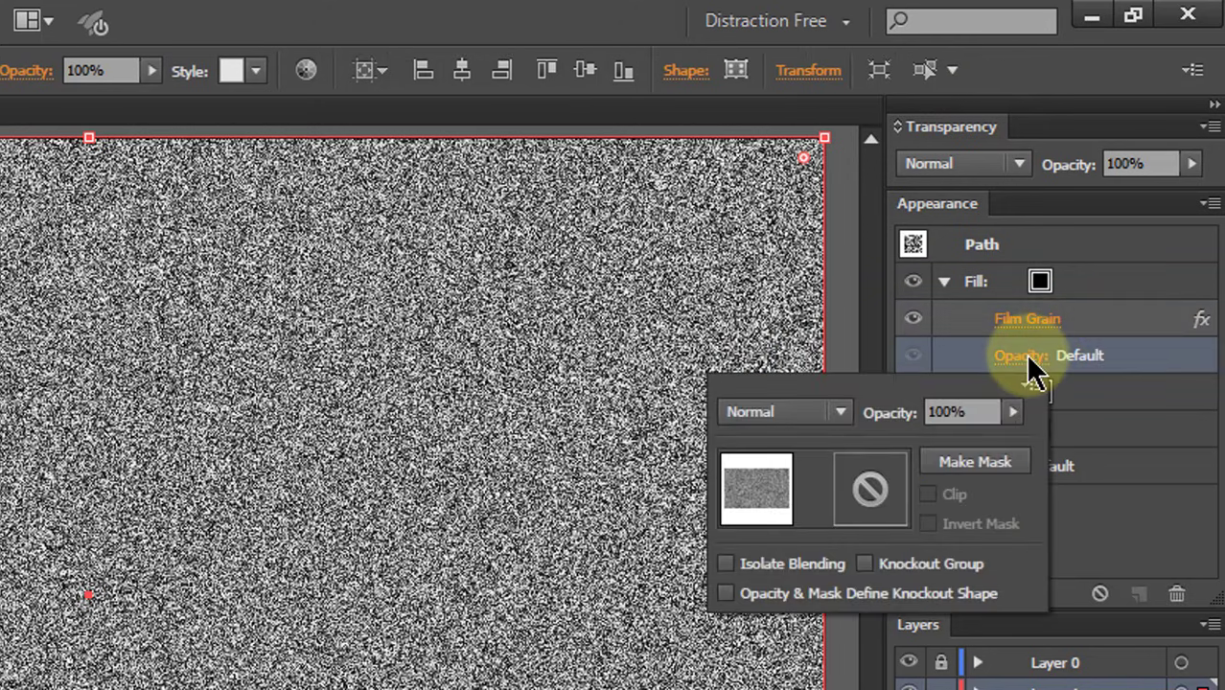
{"action": "left_click", "coordinate": [841, 412]}
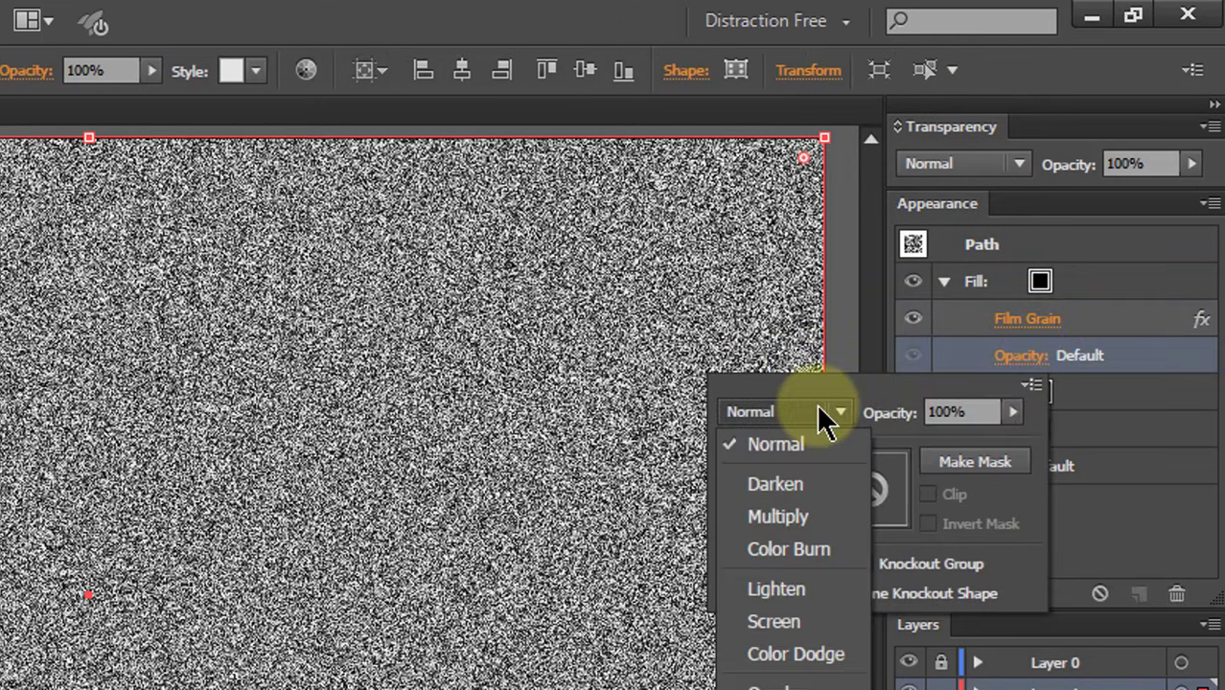
{"action": "left_click", "coordinate": [780, 523]}
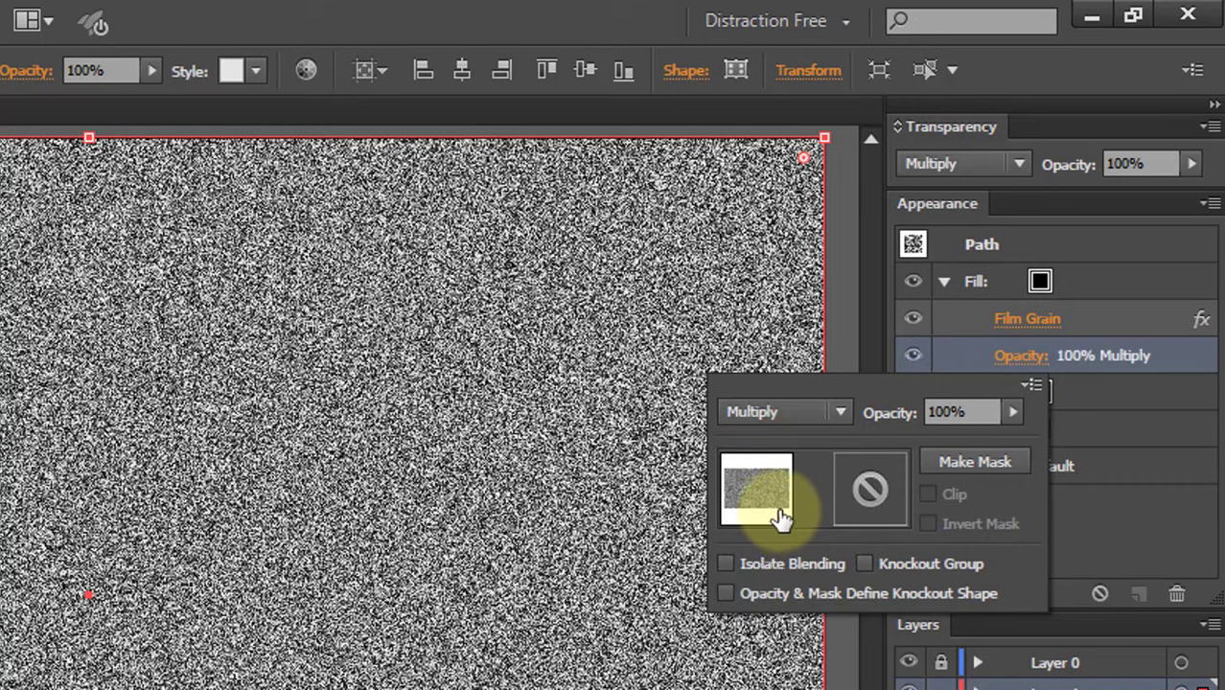
{"action": "left_click_drag", "start_coordinate": [978, 410], "coordinate": [939, 404]}
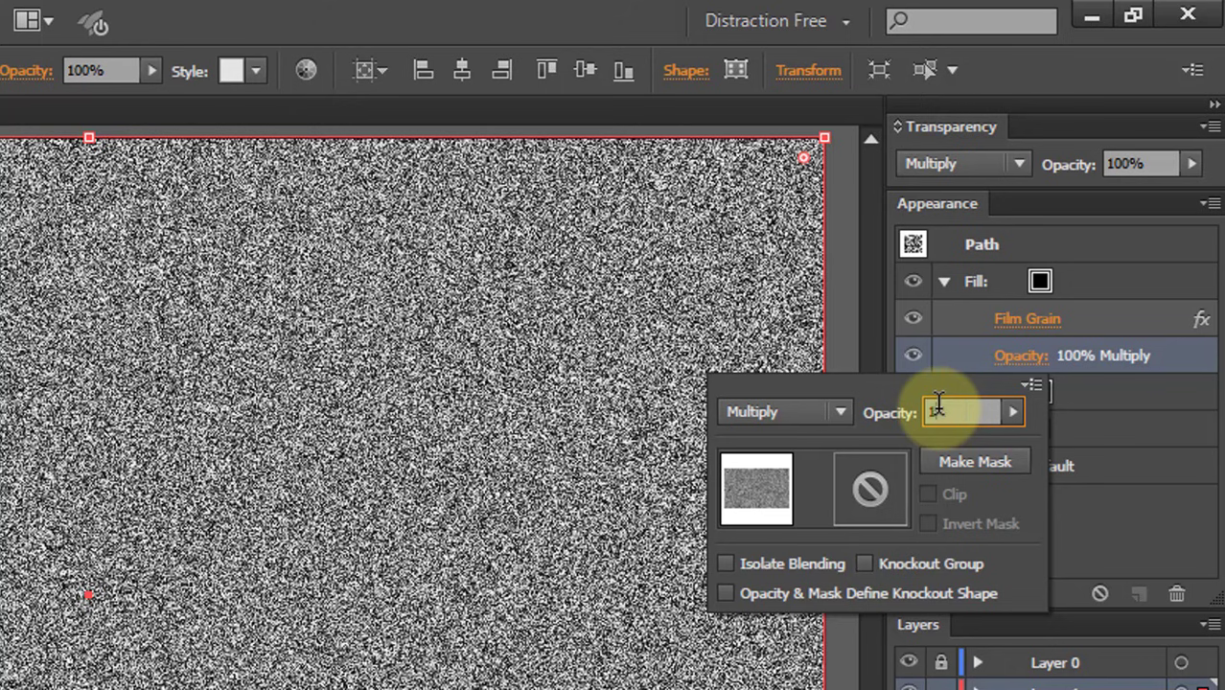
{"action": "type", "text": "0"}
{"action": "key", "text": "Return"}
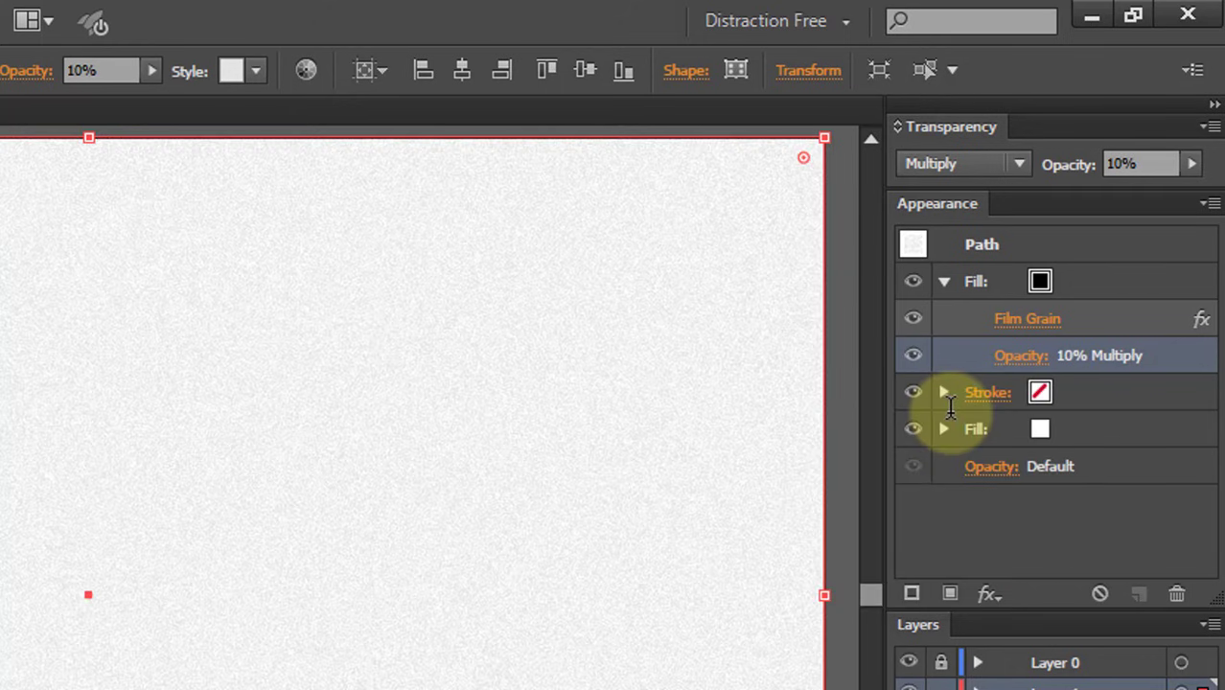
{"action": "left_click", "coordinate": [946, 283]}
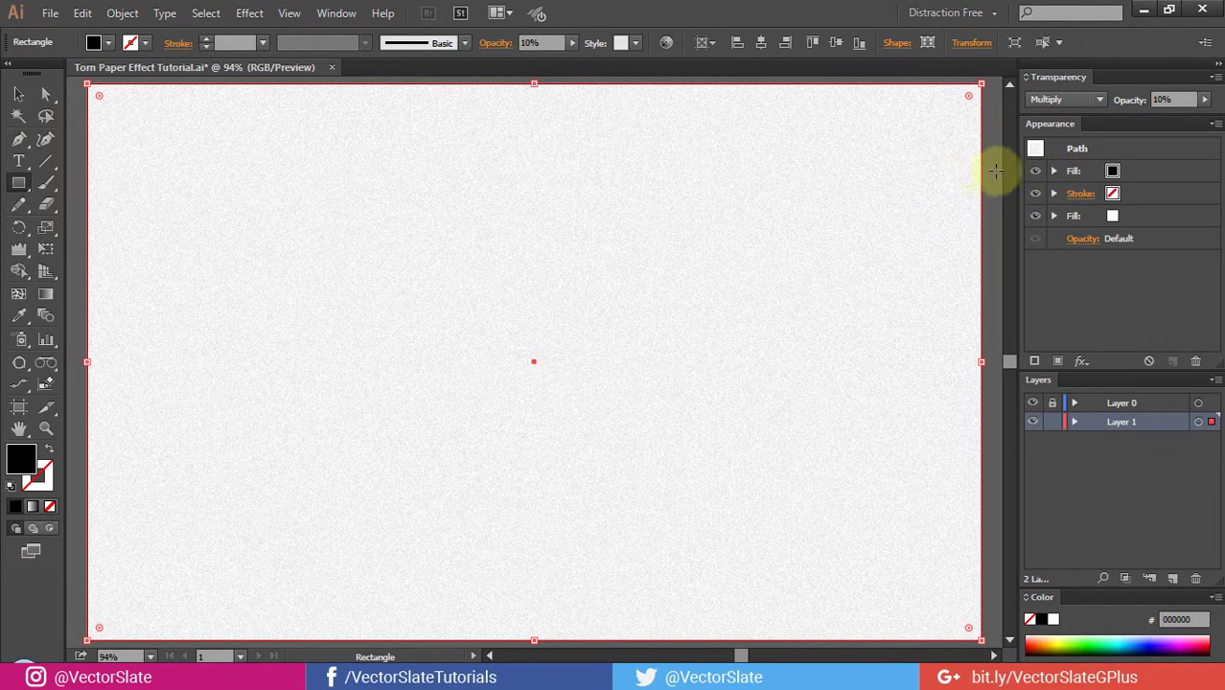
Type the word 'PAPER' near the middle of the artboard
{"action": "key", "text": "ctrl+shift+a"}
{"action": "key", "text": "t"}
{"action": "left_click", "coordinate": [466, 337]}
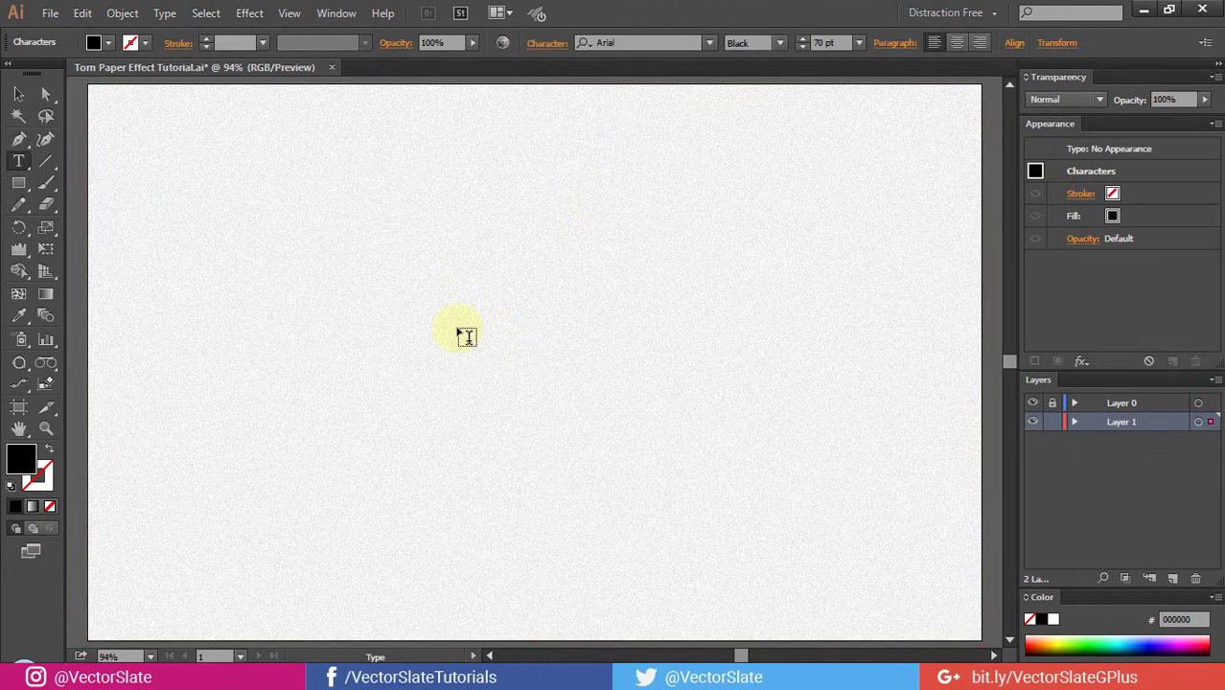
{"action": "type", "text": "PAPER"}
{"action": "left_click", "coordinate": [18, 93]}
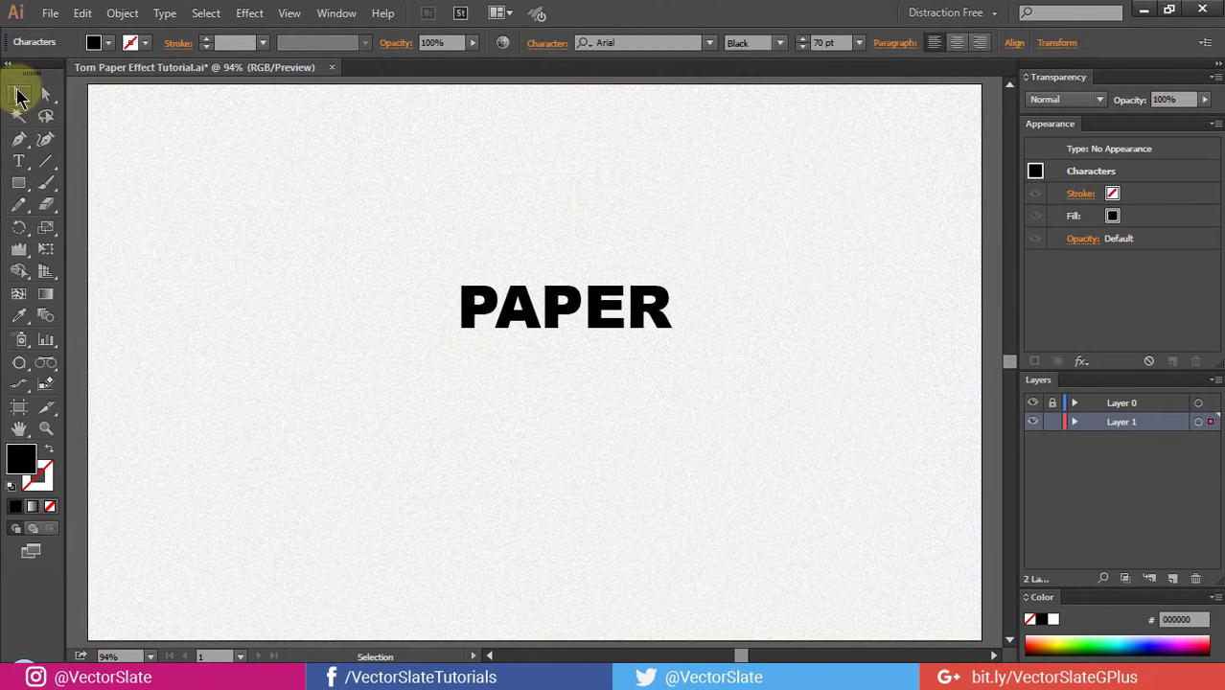
Set PAPER to Roboto Thin at 200 pt, centre-aligned
{"action": "left_click", "coordinate": [670, 42]}
{"action": "type", "text": "Roboto"}
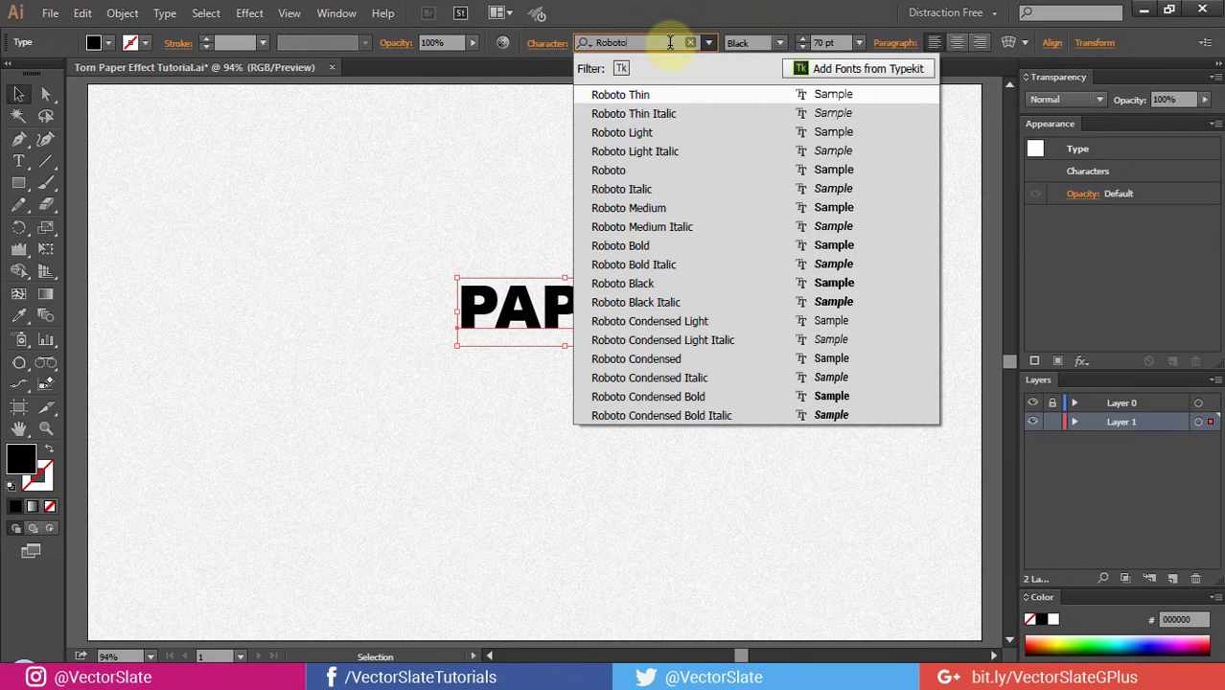
{"action": "left_click", "coordinate": [825, 42]}
{"action": "type", "text": "200"}
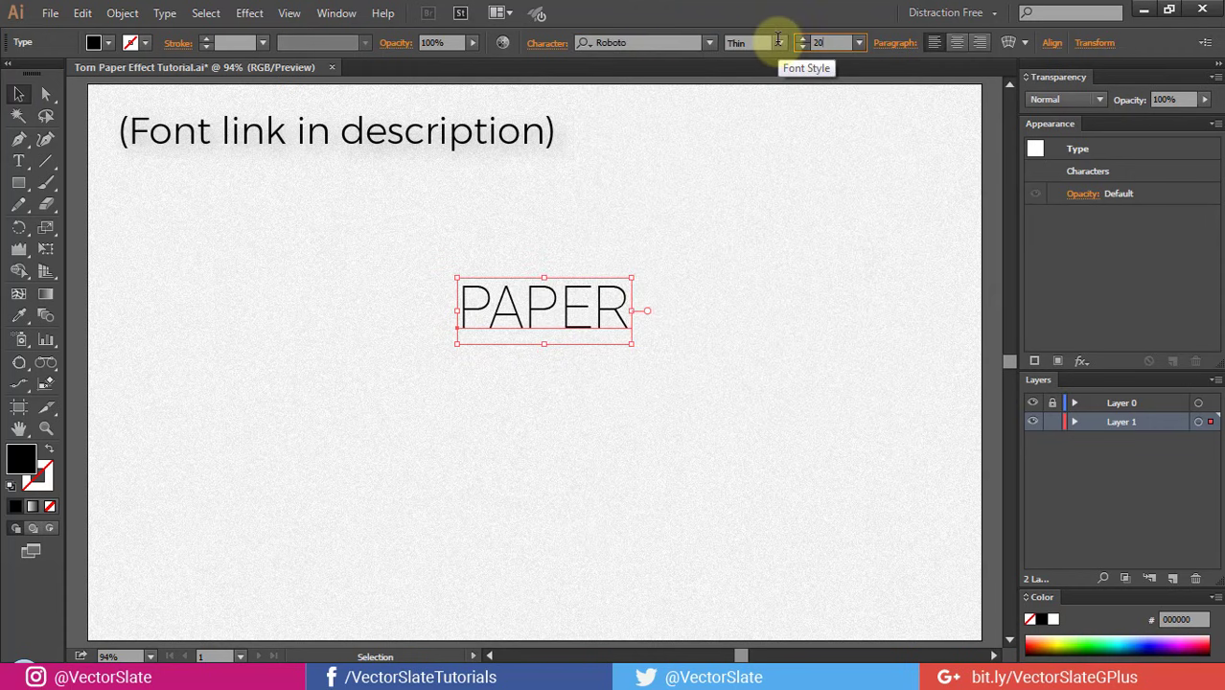
{"action": "key", "text": "Return"}
{"action": "left_click", "coordinate": [957, 42]}
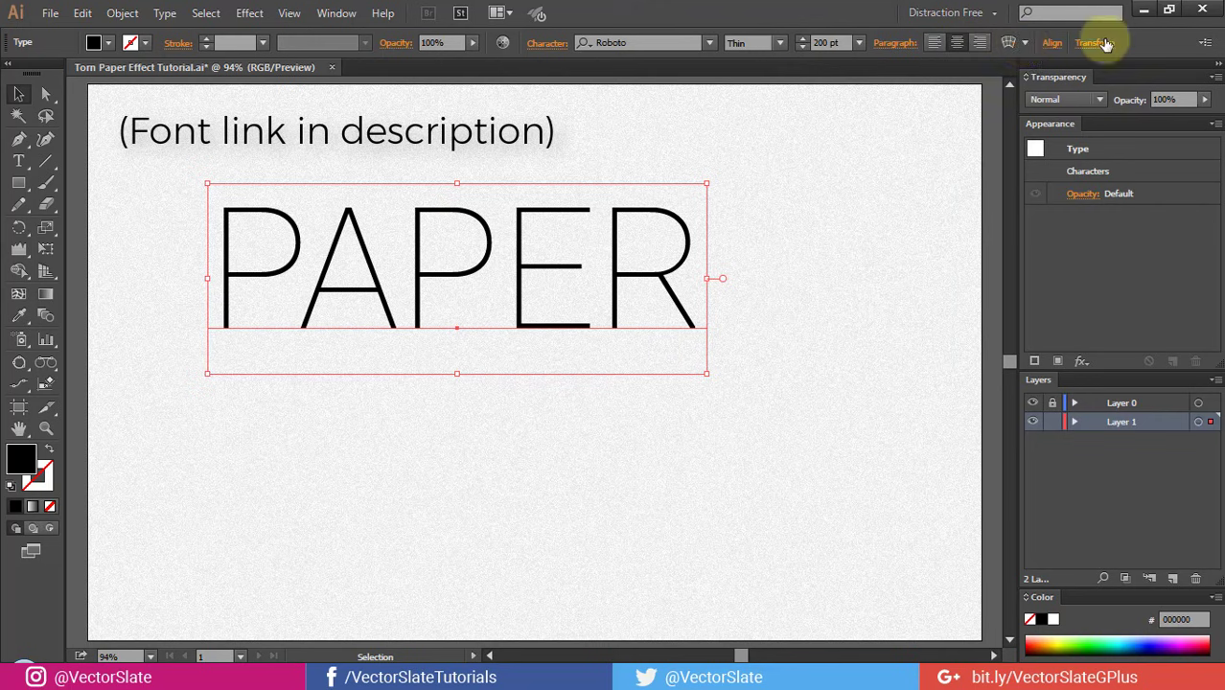
Centre PAPER horizontally and vertically on the artboard, then deselect it
{"action": "left_click", "coordinate": [1051, 42]}
{"action": "left_click", "coordinate": [904, 90]}
{"action": "left_click", "coordinate": [1014, 89]}
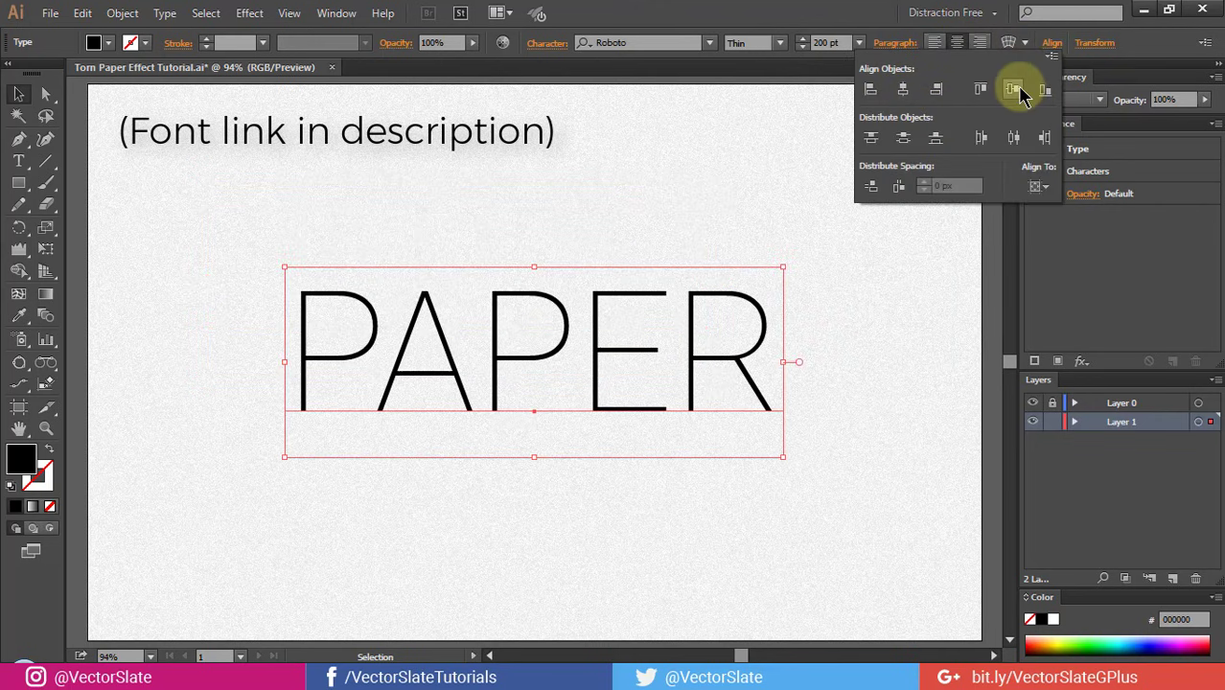
{"action": "left_click", "coordinate": [713, 207]}
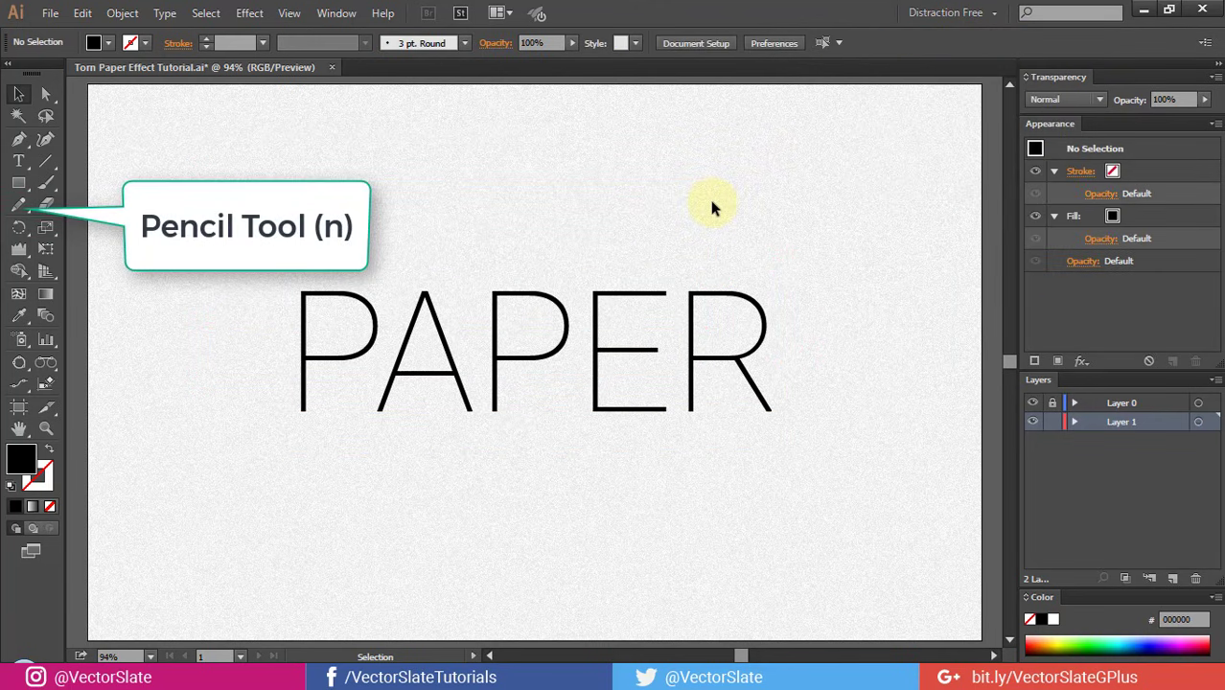
Pencil a closed shape with a wavy top edge across PAPER and the lower artboard
{"action": "key", "text": "ctrl+minus"}
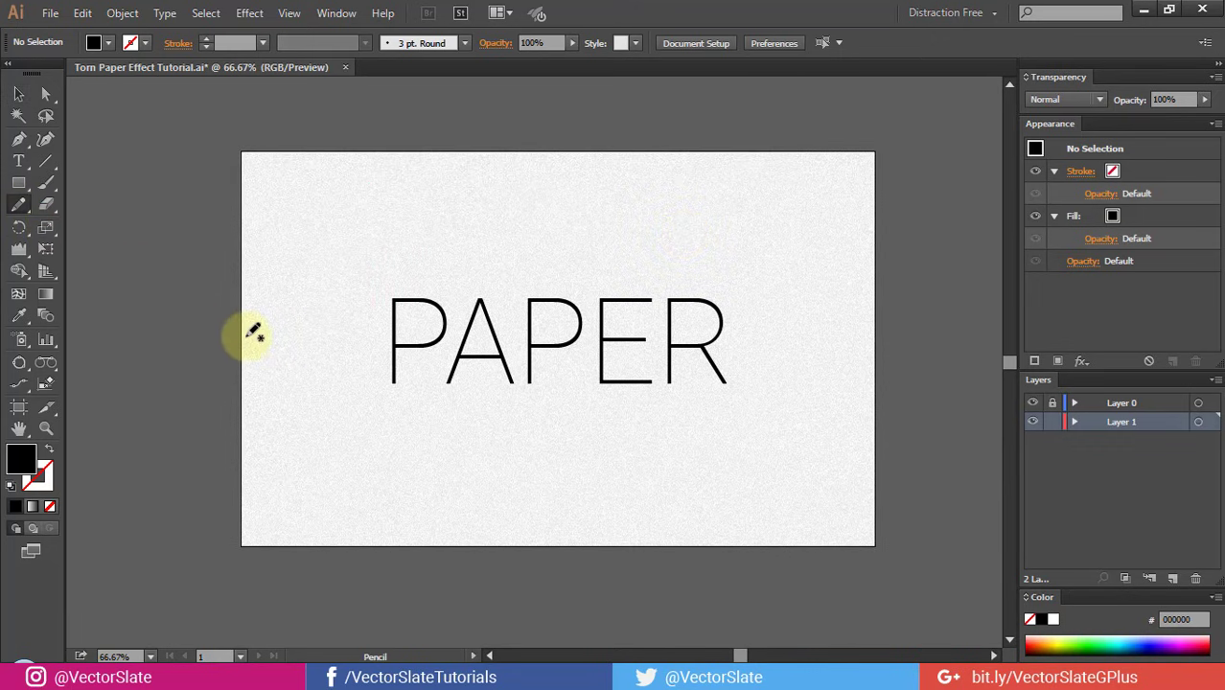
{"action": "left_click_drag", "start_coordinate": [361, 349], "coordinate": [371, 350]}
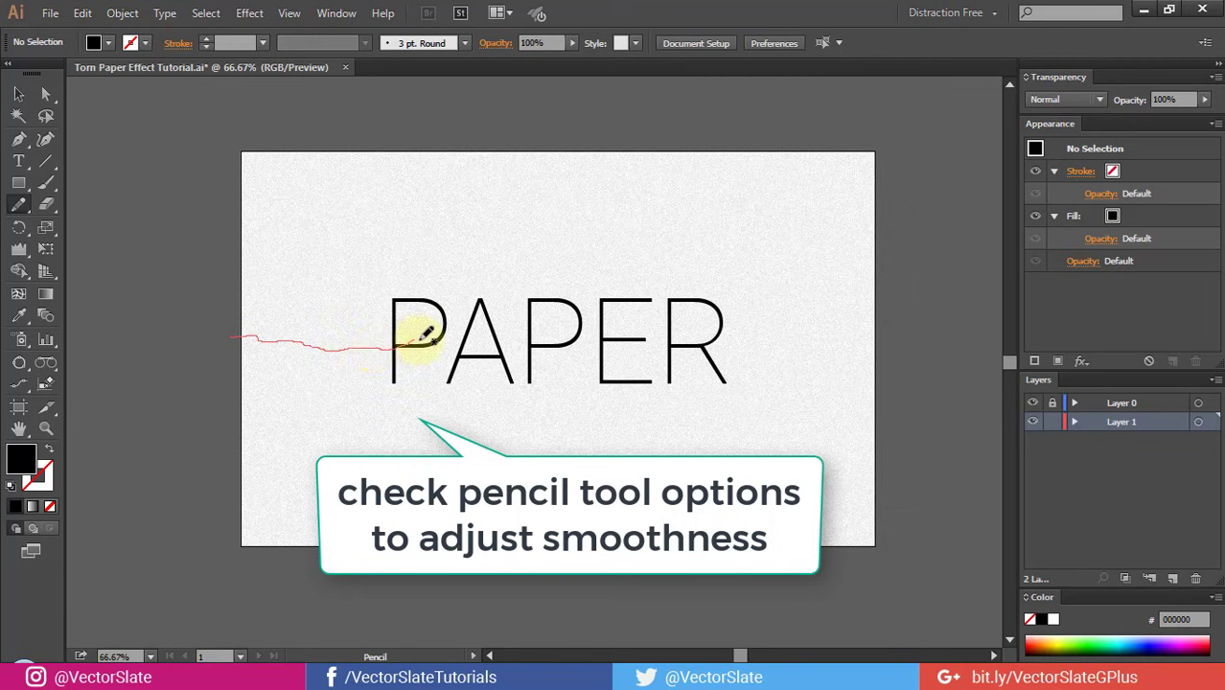
{"action": "left_click_drag", "start_coordinate": [483, 342], "coordinate": [542, 347]}
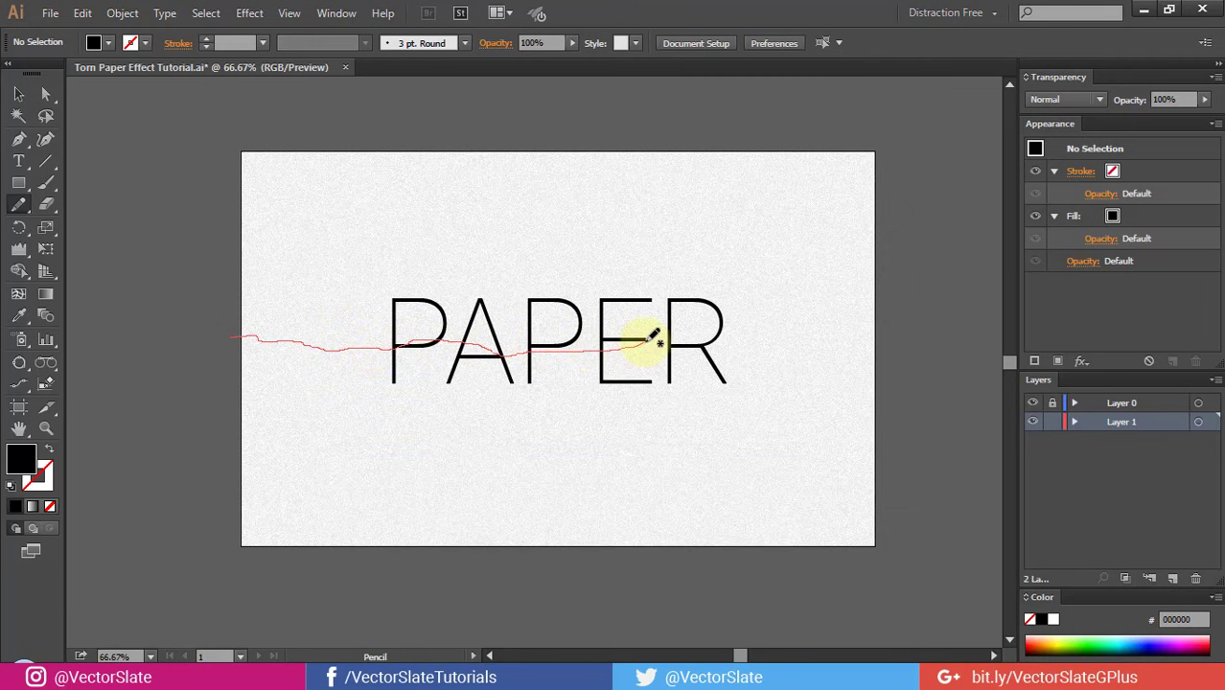
{"action": "mouse_move", "coordinate": [822, 362]}
{"action": "left_mouse_down"}
{"action": "mouse_move", "coordinate": [892, 364]}
{"action": "mouse_move", "coordinate": [913, 564]}
{"action": "mouse_move", "coordinate": [260, 588]}
{"action": "mouse_move", "coordinate": [226, 573]}
{"action": "mouse_move", "coordinate": [221, 359]}
{"action": "mouse_move", "coordinate": [235, 336]}
{"action": "left_mouse_up"}
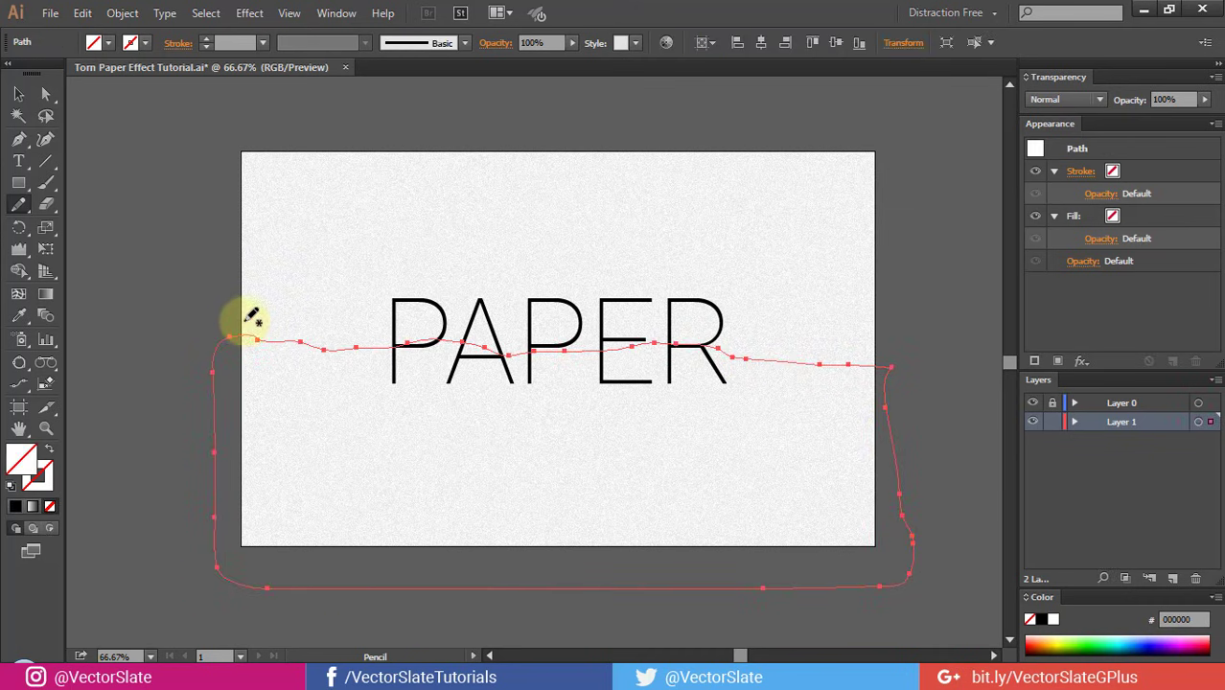
Fill the pencil-drawn shape solid black using the Color Picker
{"action": "key", "text": "ctrl+0"}
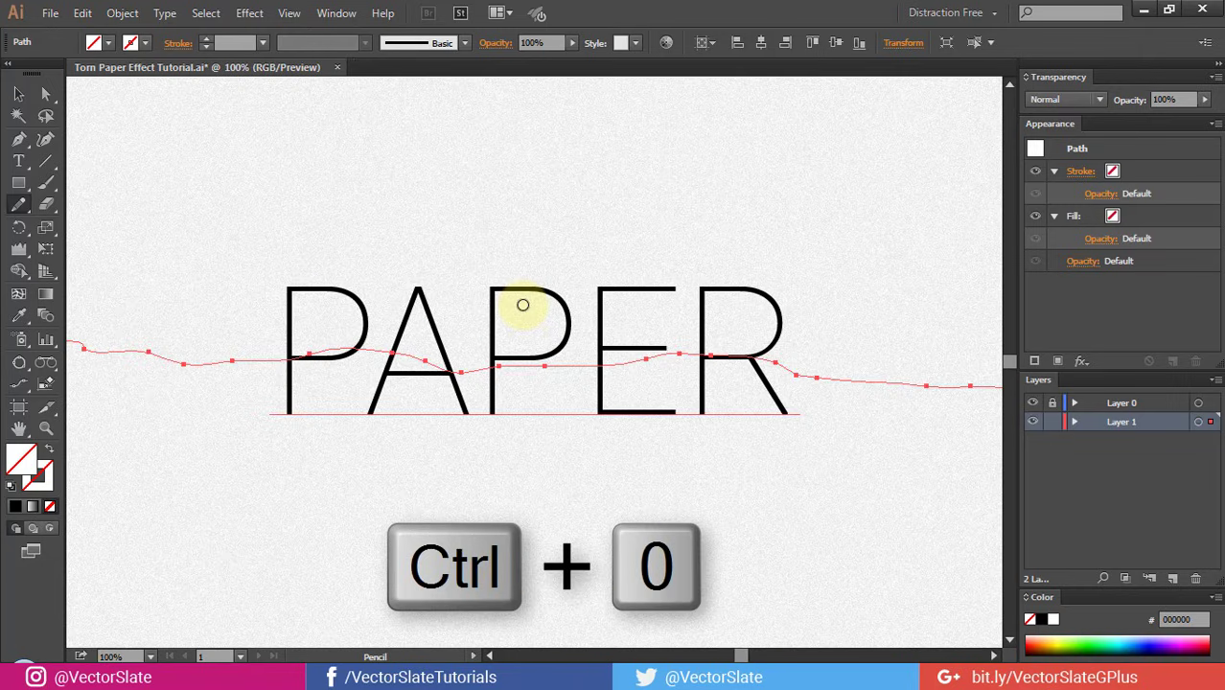
{"action": "key", "text": "v"}
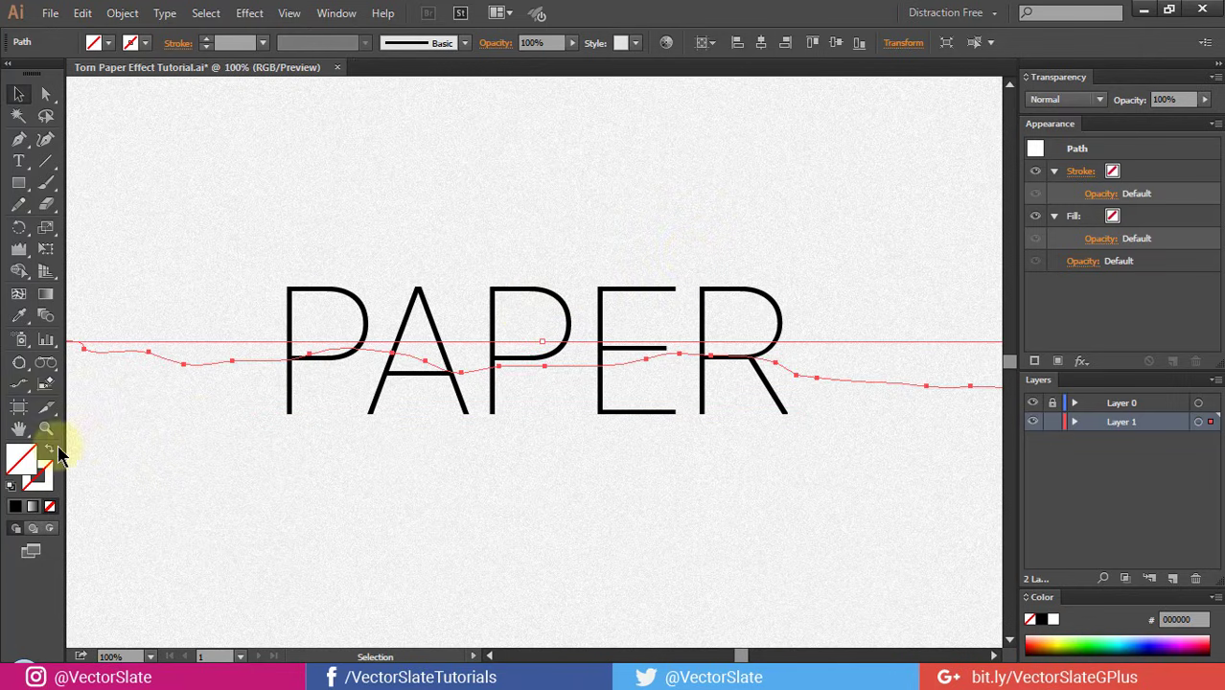
{"action": "double_click", "coordinate": [21, 459]}
{"action": "left_click", "coordinate": [652, 212]}
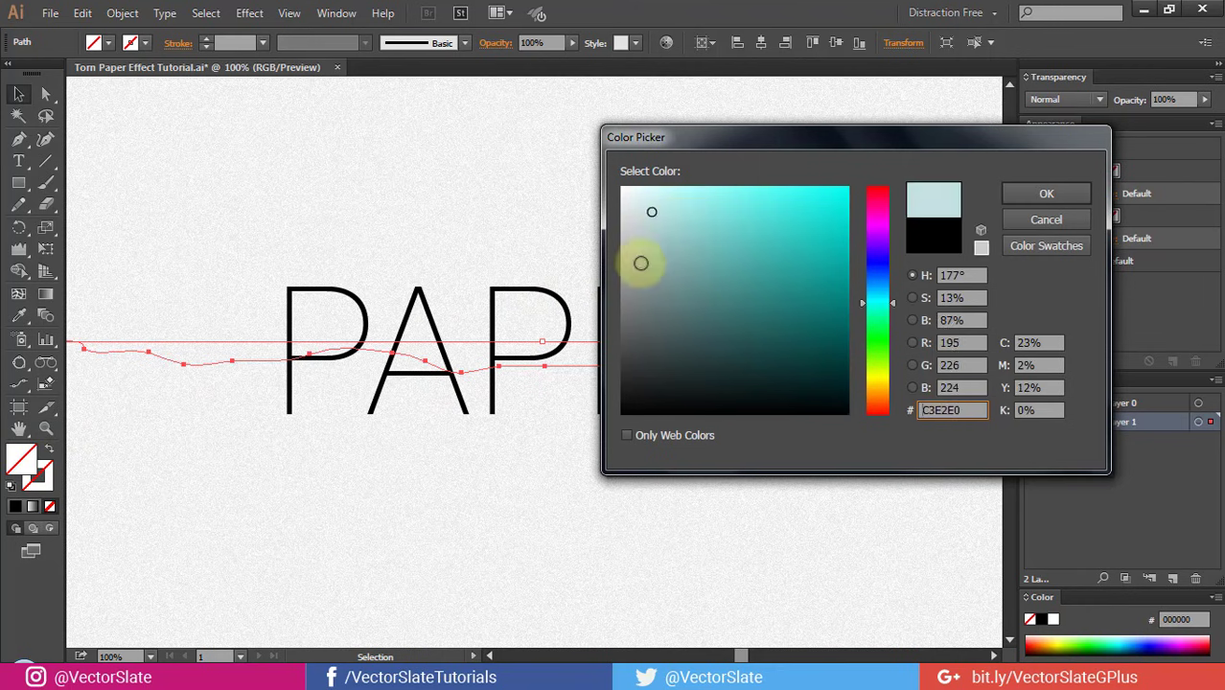
{"action": "left_click", "coordinate": [623, 414]}
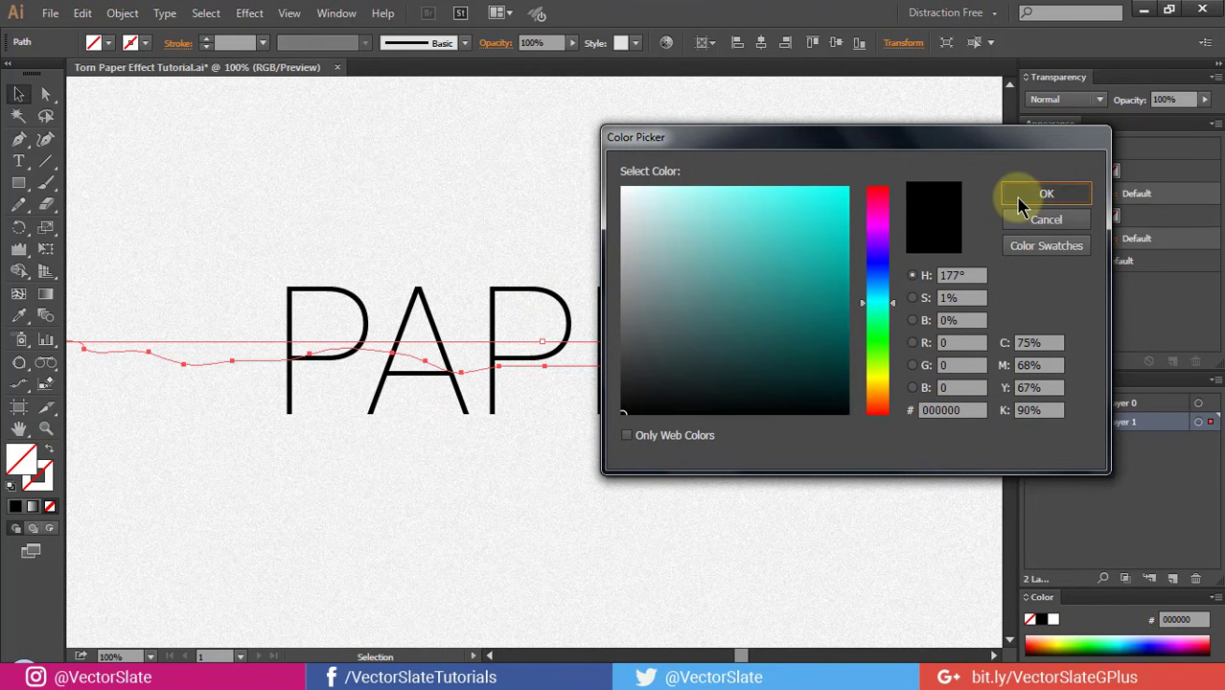
{"action": "left_click", "coordinate": [1045, 195]}
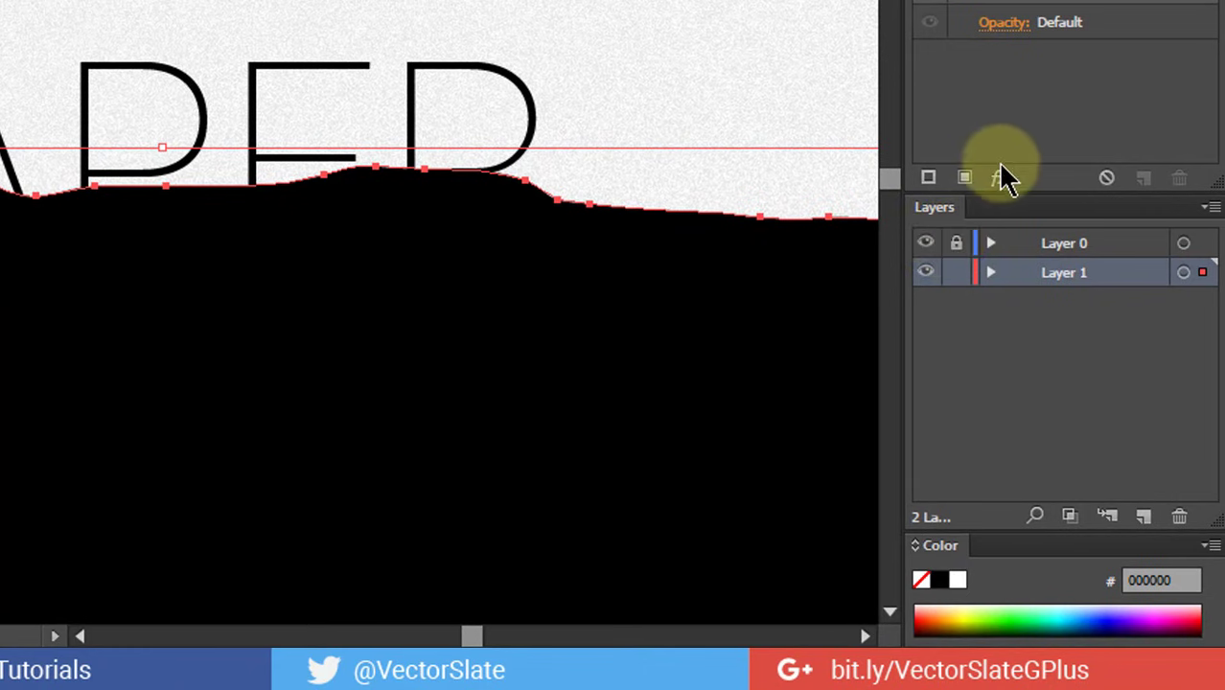
Add a Roughen effect with preview on, using absolute size starting at 8 px
{"action": "left_click", "coordinate": [1001, 178]}
{"action": "mouse_move", "coordinate": [833, 94]}
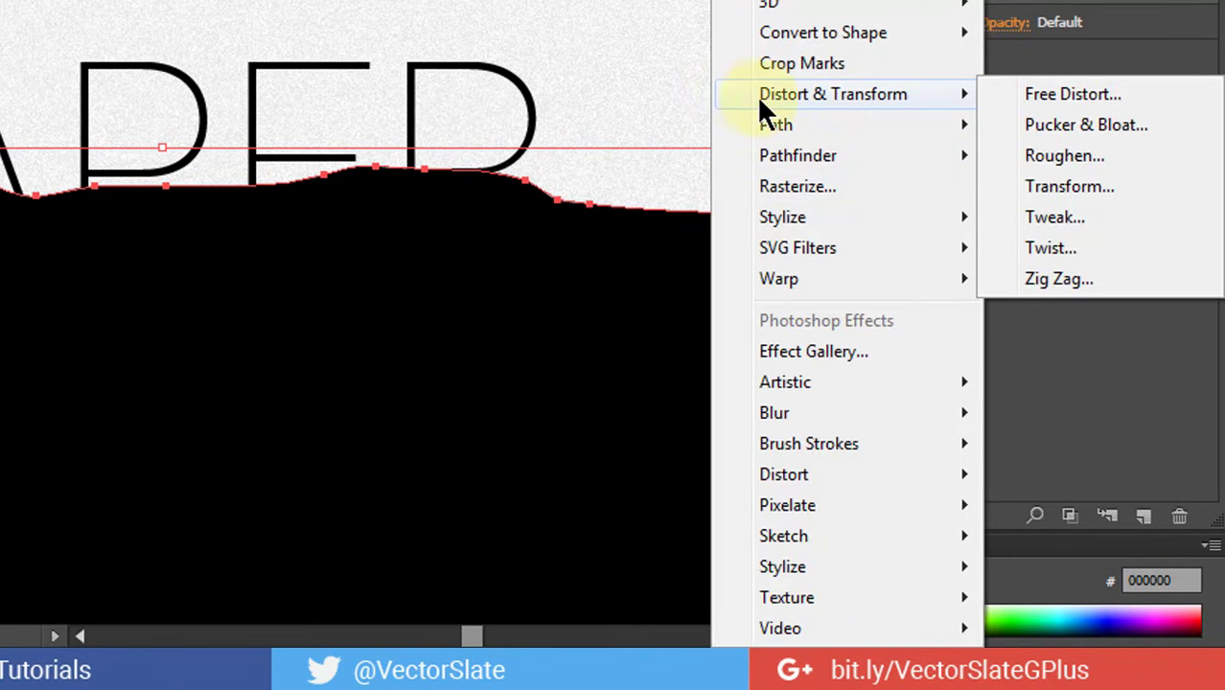
{"action": "left_click", "coordinate": [1063, 155]}
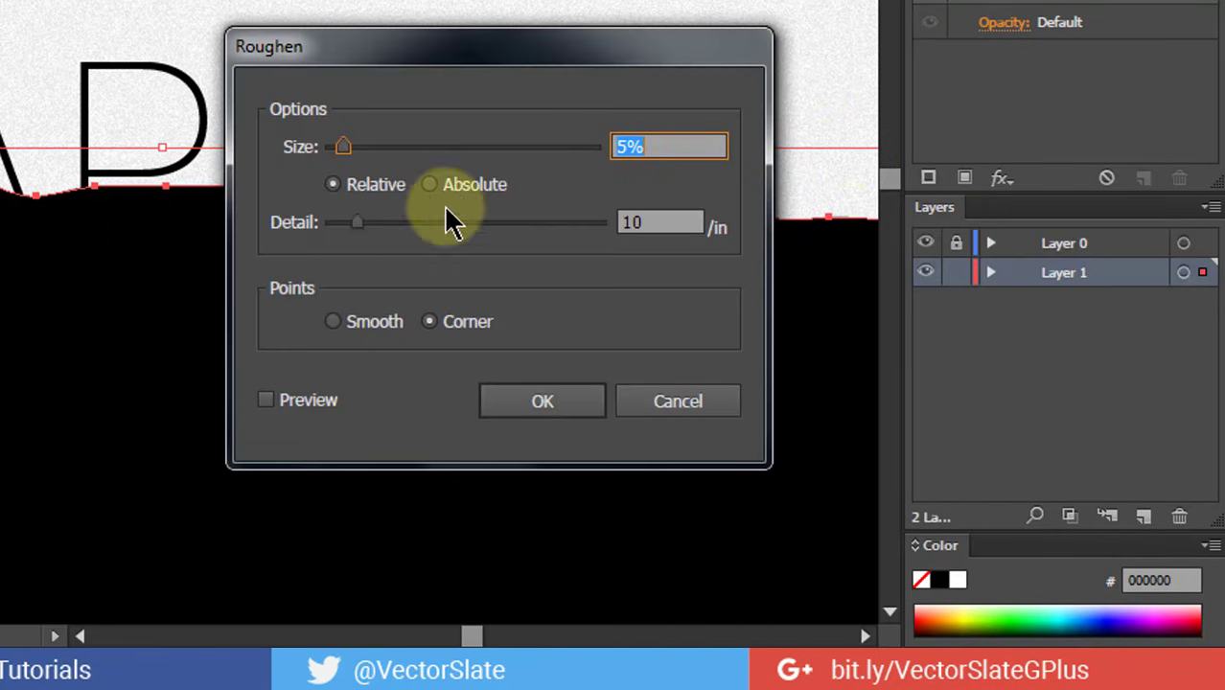
{"action": "left_click", "coordinate": [309, 403]}
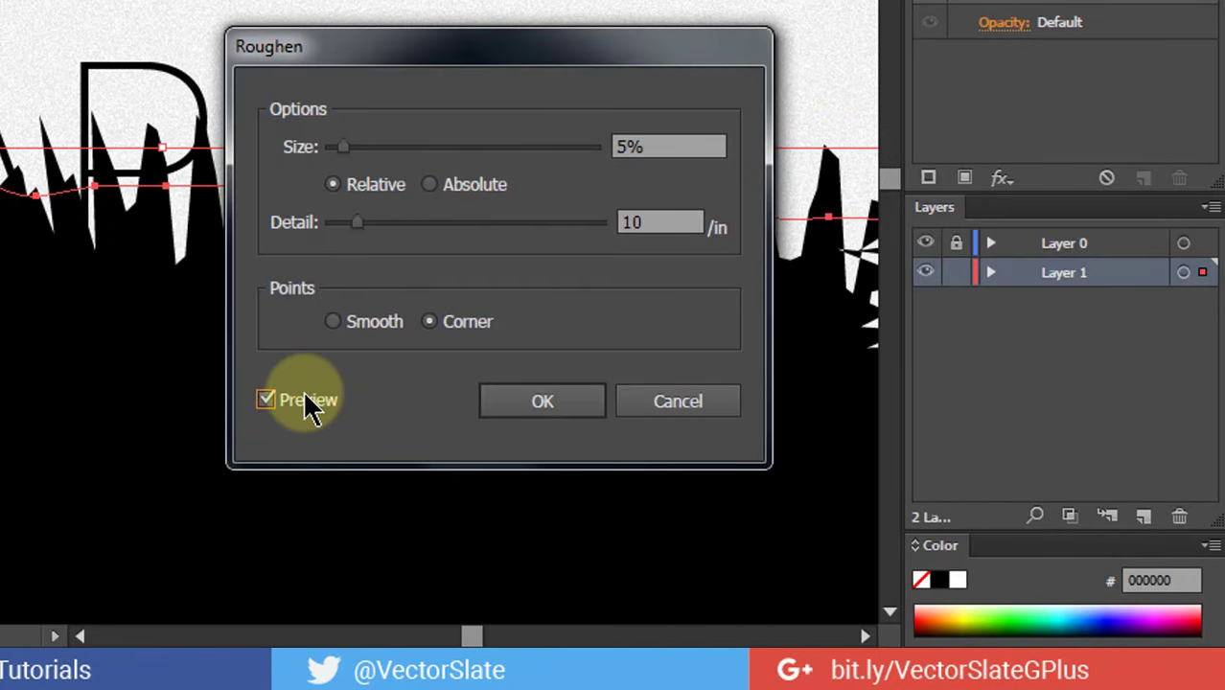
{"action": "left_click", "coordinate": [432, 185]}
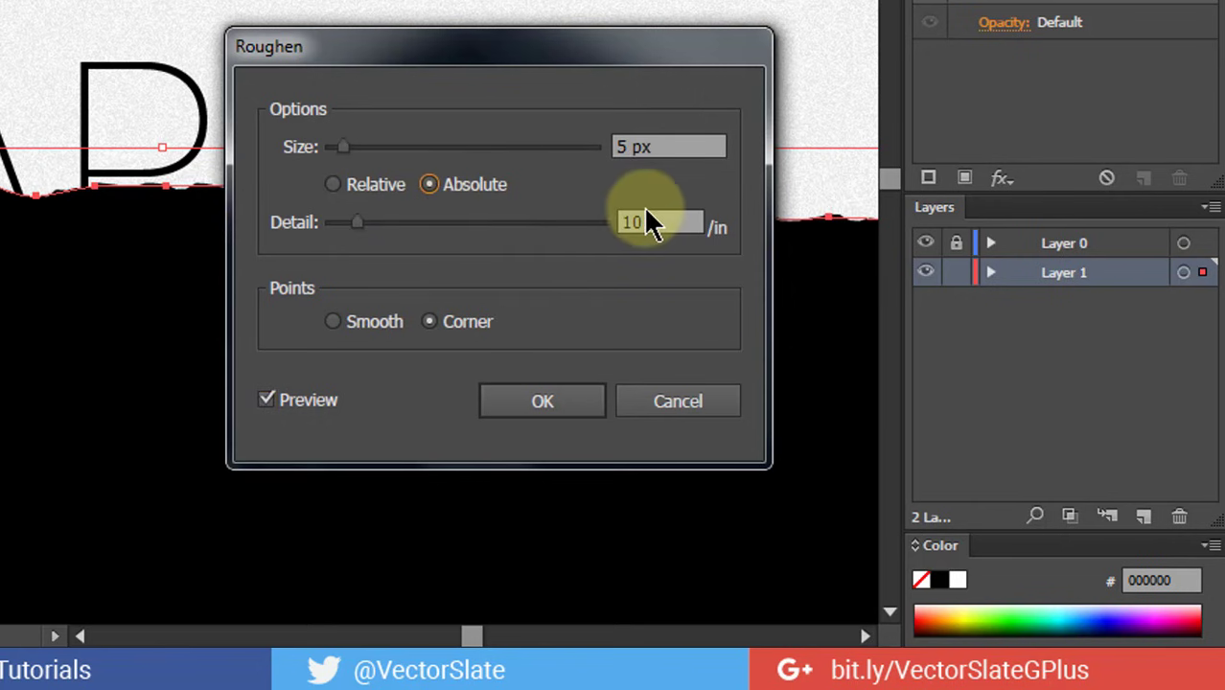
{"action": "left_click", "coordinate": [689, 140]}
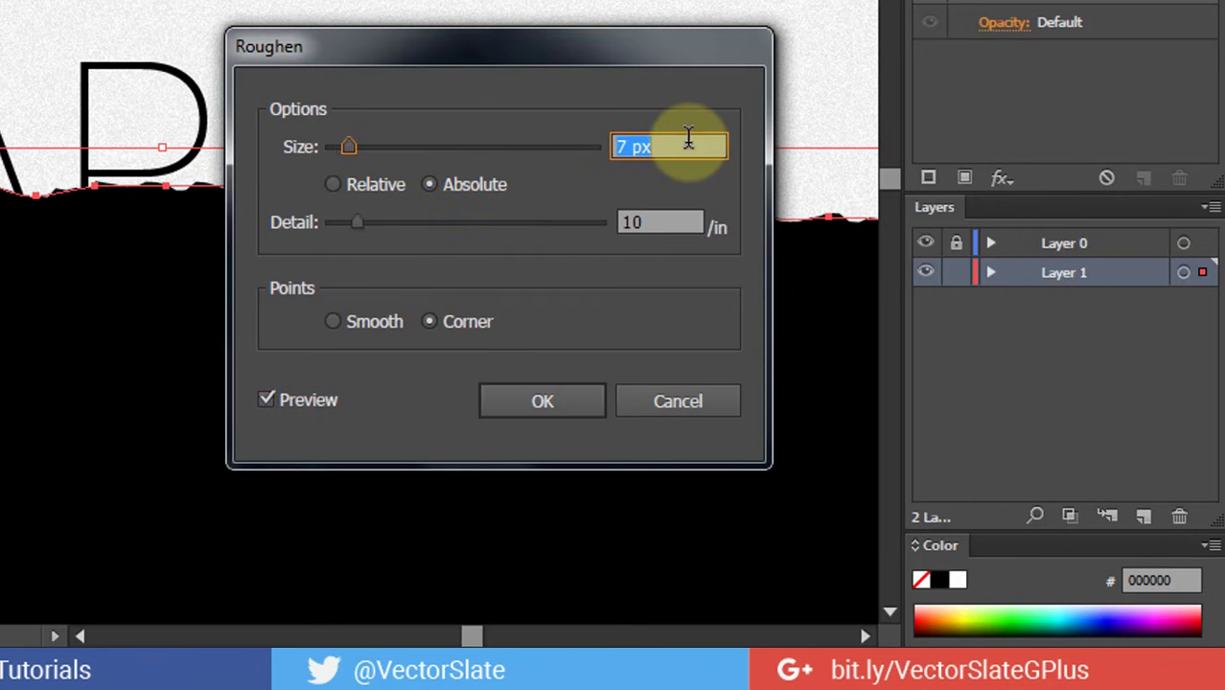
{"action": "key", "text": "Up"}
Set Roughen detail to 20/in, size to 10 px, with Corner points
{"action": "left_click", "coordinate": [663, 230]}
{"action": "key", "text": "Up"}
{"action": "key", "text": "Up"}
{"action": "key", "text": "Up"}
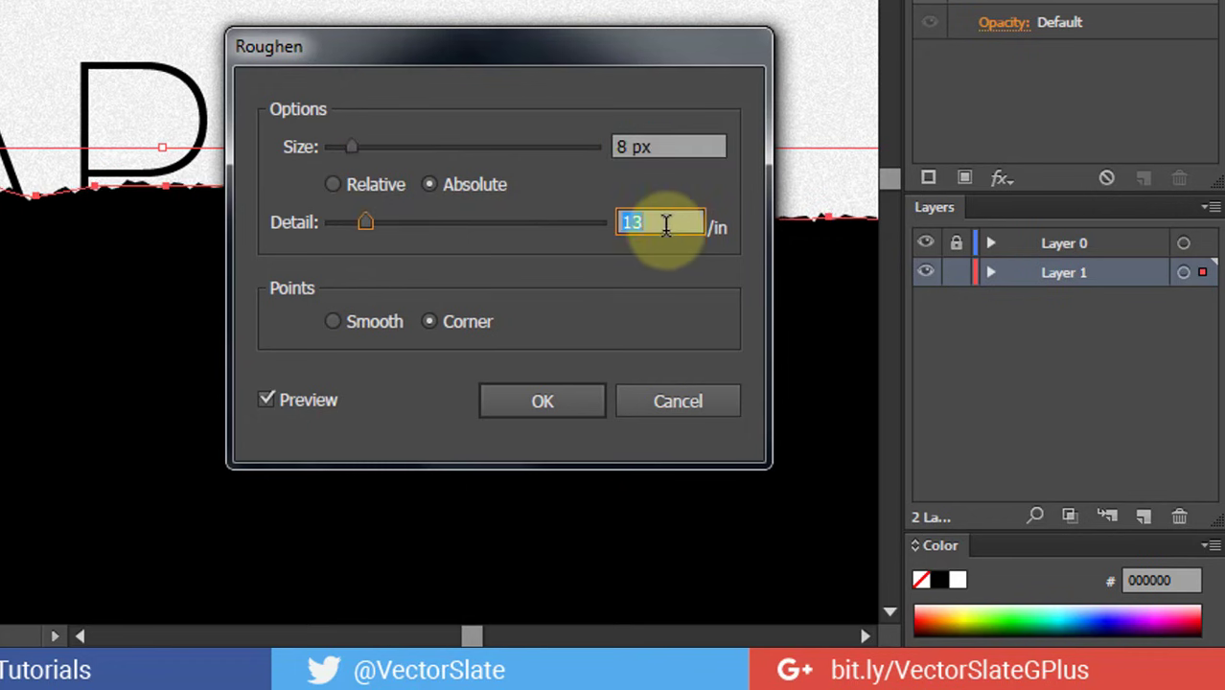
{"action": "key", "text": "Up"}
{"action": "key", "text": "Up"}
{"action": "key", "text": "Up"}
{"action": "key", "text": "Up"}
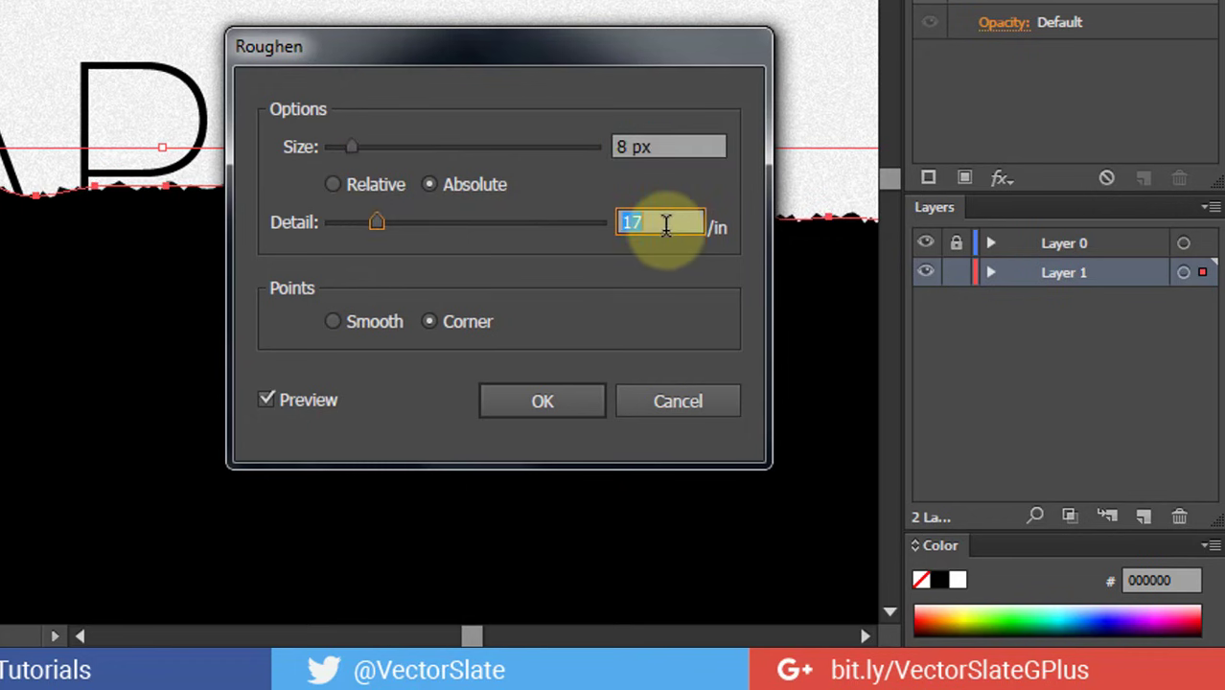
{"action": "key", "text": "Up"}
{"action": "key", "text": "Up"}
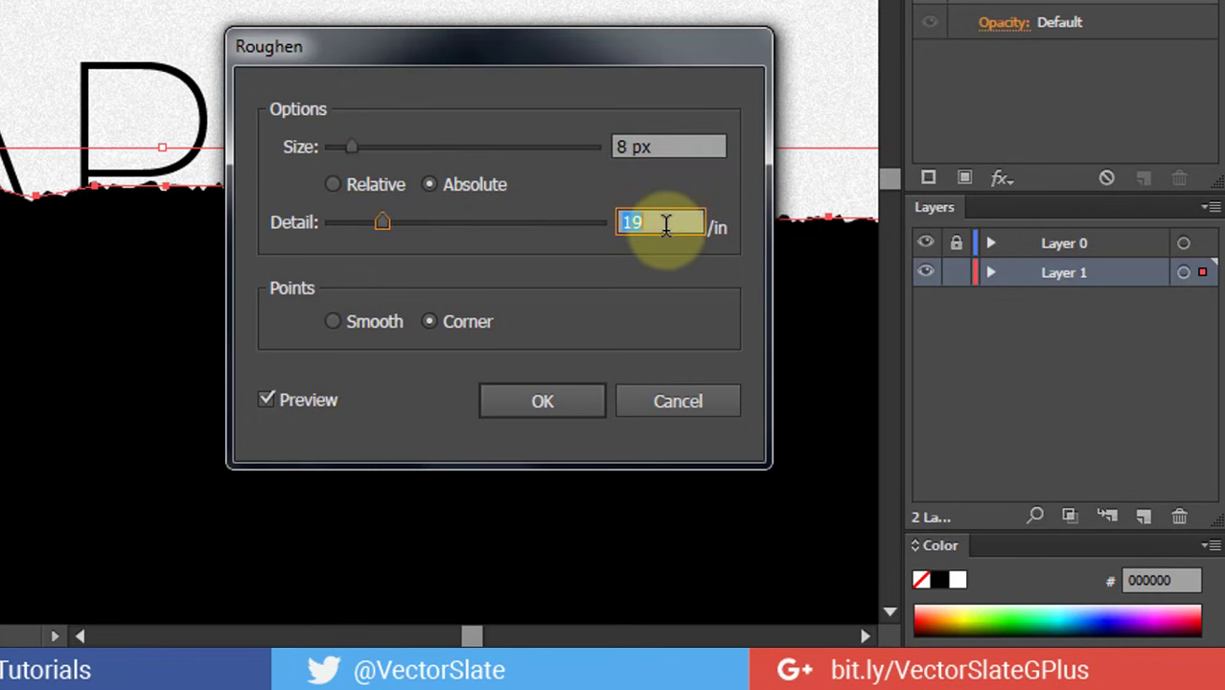
{"action": "key", "text": "Up"}
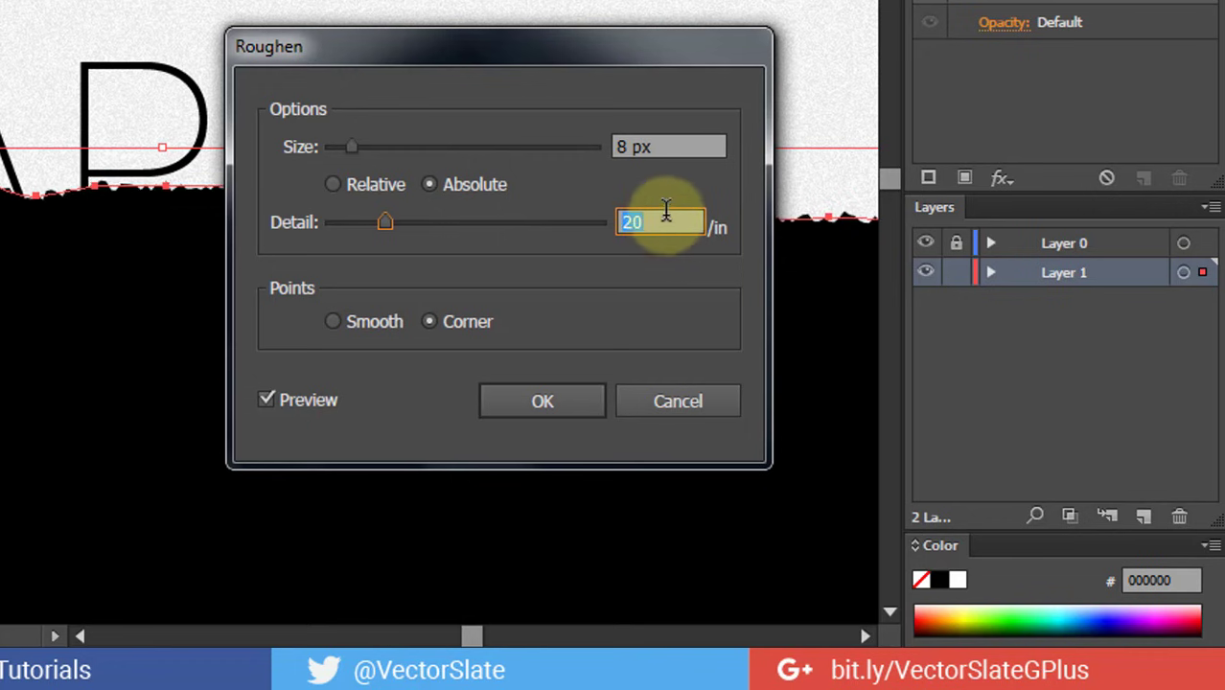
{"action": "left_click", "coordinate": [668, 145]}
{"action": "key", "text": "Up"}
{"action": "key", "text": "Up"}
{"action": "key", "text": "Up"}
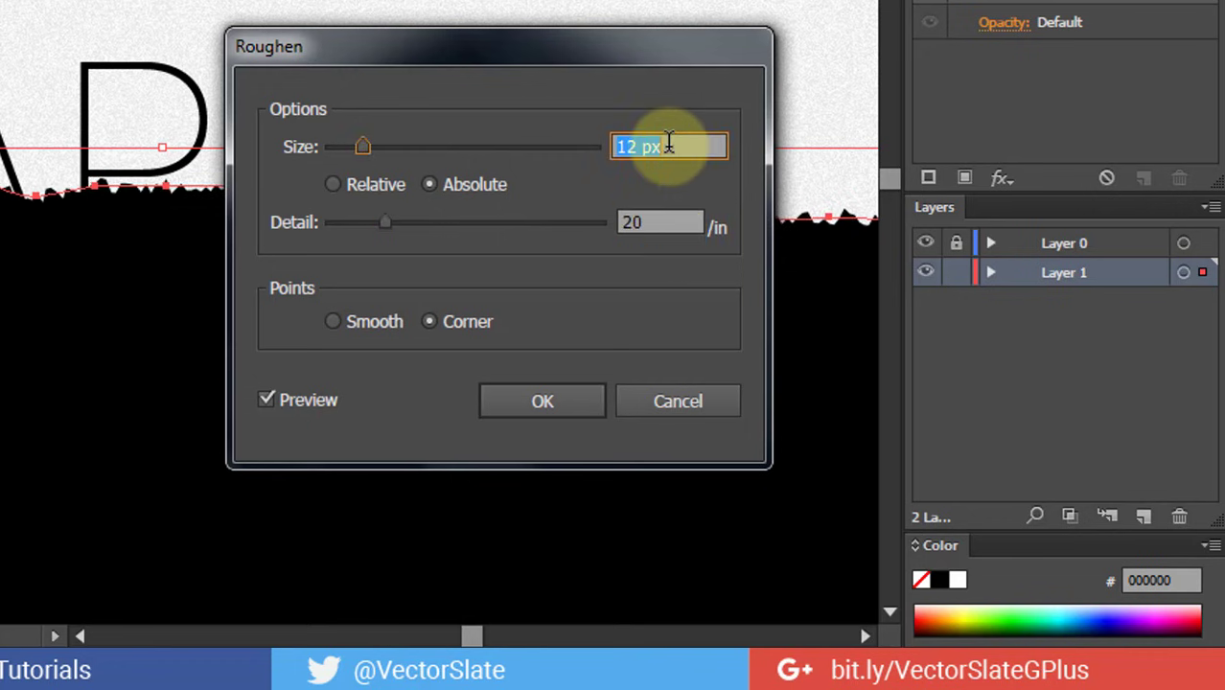
{"action": "key", "text": "Down"}
{"action": "key", "text": "Down"}
{"action": "key", "text": "Down"}
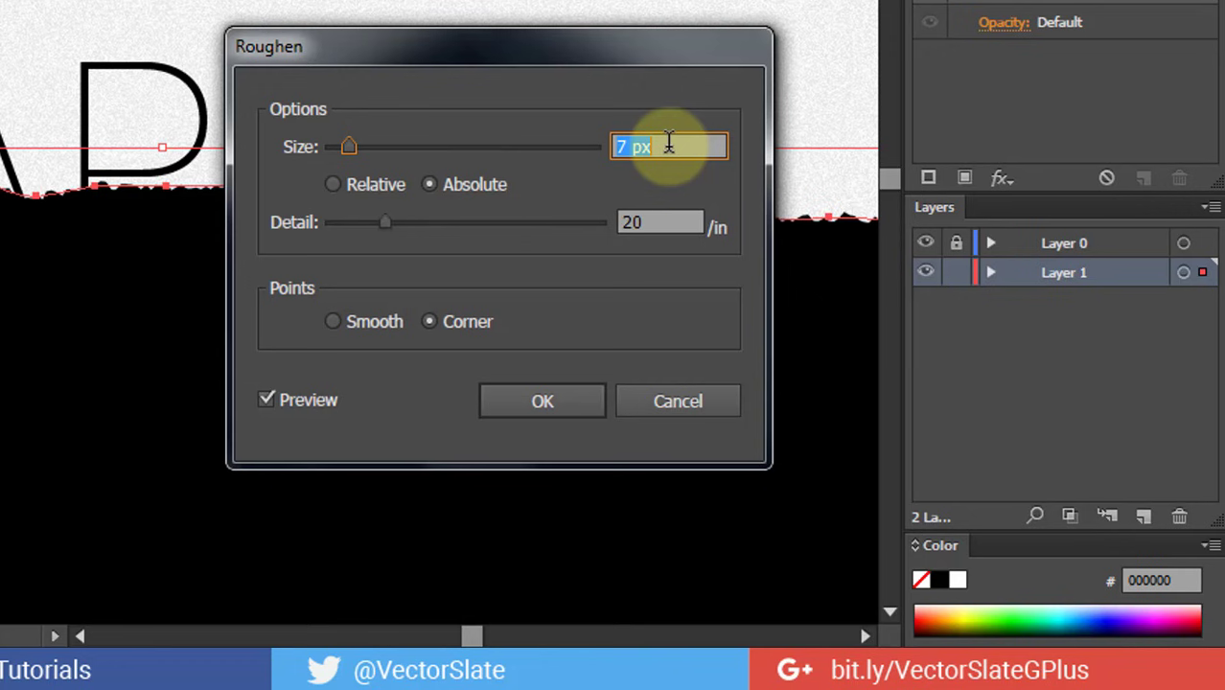
{"action": "key", "text": "Up"}
{"action": "key", "text": "Up"}
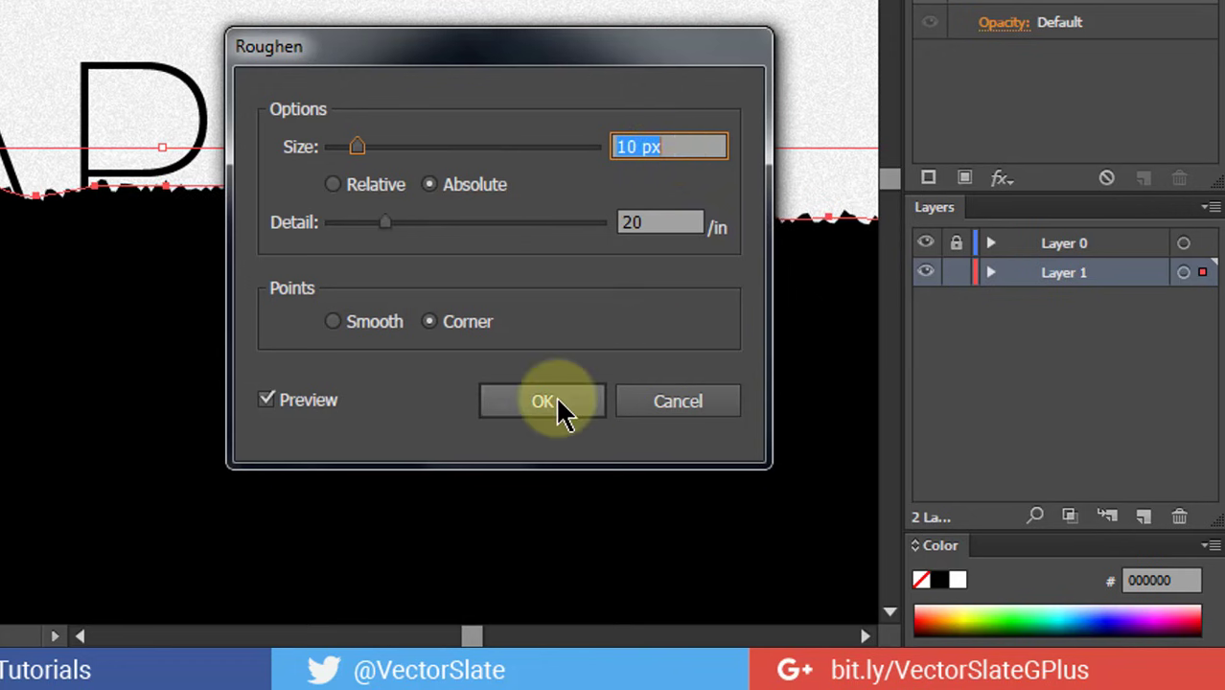
{"action": "left_click", "coordinate": [463, 326]}
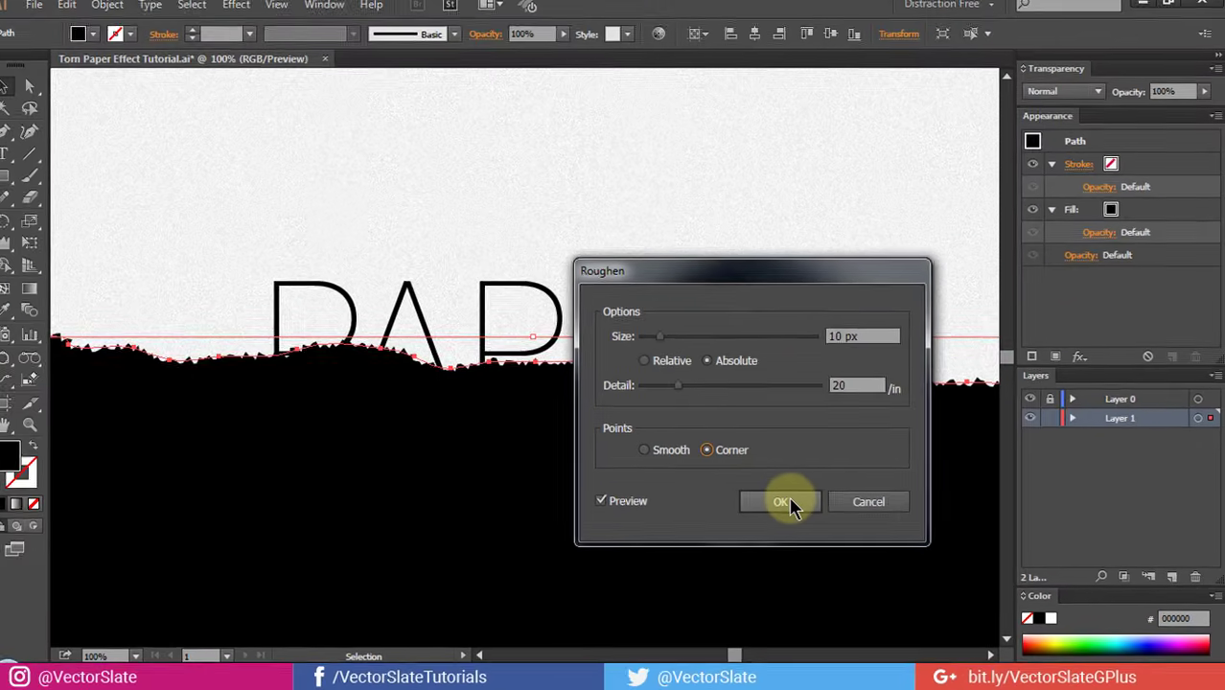
Apply the Roughen effect and pan along the torn edge to inspect it
{"action": "left_click", "coordinate": [795, 506]}
{"action": "scroll", "coordinate": [684, 342], "scroll_direction": "up", "scroll_amount": 2}
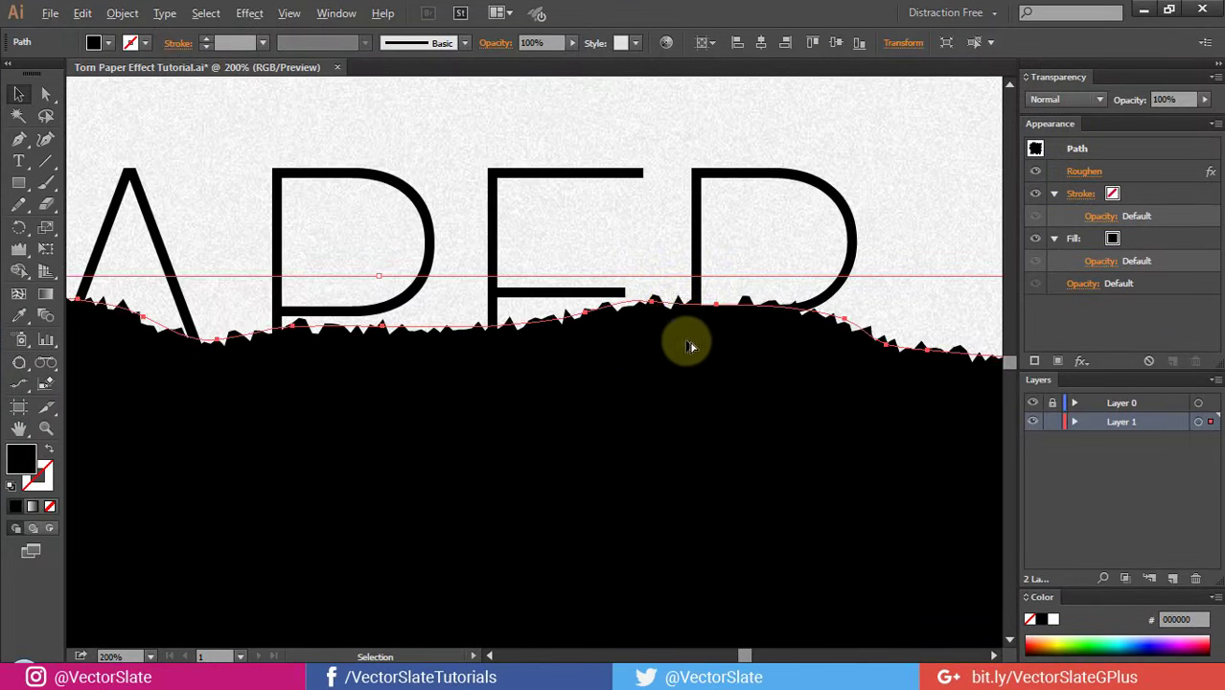
{"action": "scroll", "coordinate": [674, 320], "scroll_direction": "up", "scroll_amount": 2}
{"action": "scroll", "coordinate": [671, 347], "scroll_direction": "down", "scroll_amount": 1}
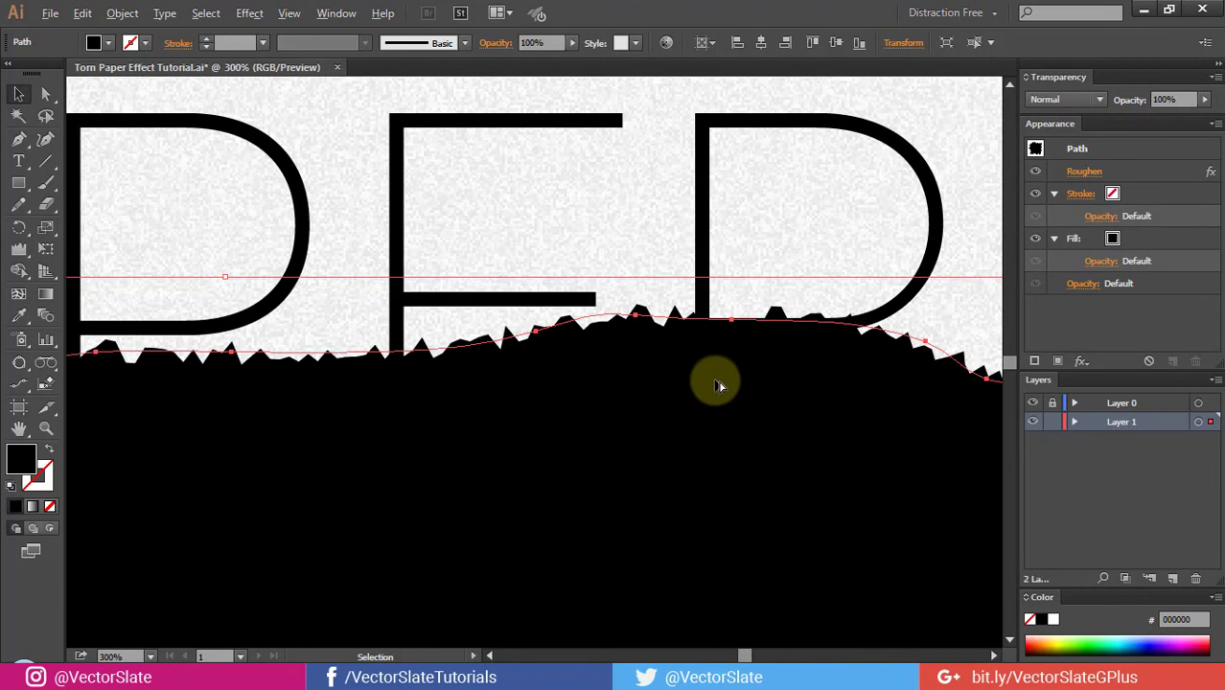
{"action": "mouse_move", "coordinate": [708, 392]}
{"action": "left_mouse_down"}
{"action": "mouse_move", "coordinate": [481, 356]}
{"action": "mouse_move", "coordinate": [249, 353]}
{"action": "mouse_move", "coordinate": [314, 356]}
{"action": "left_mouse_up"}
{"action": "scroll", "coordinate": [537, 374], "scroll_direction": "down", "scroll_amount": 1}
{"action": "scroll", "coordinate": [496, 392], "scroll_direction": "down", "scroll_amount": 2}
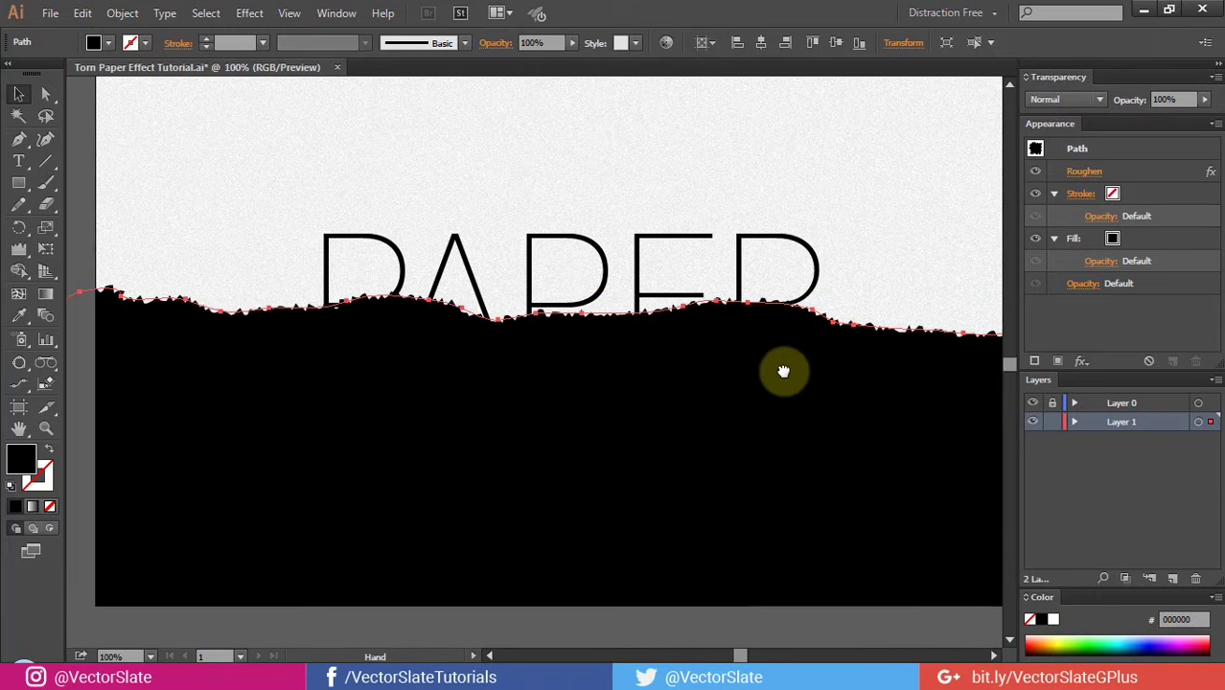
{"action": "left_click_drag", "start_coordinate": [697, 367], "coordinate": [657, 381]}
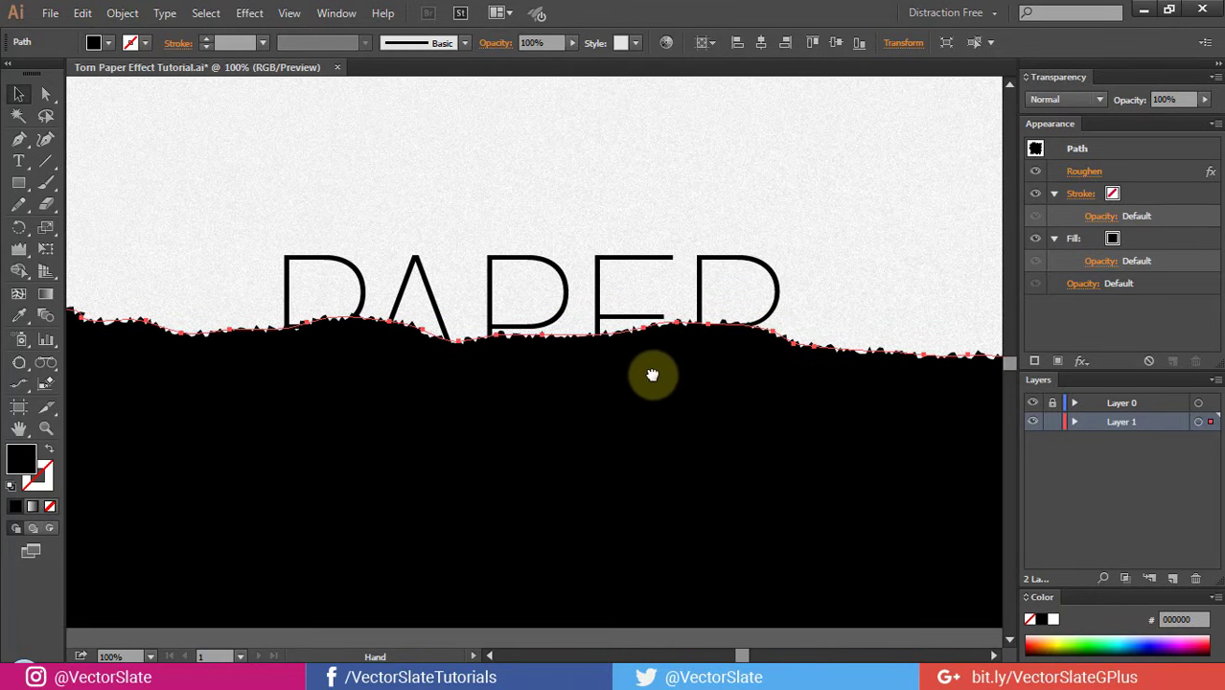
Redraw the black sheet's outline past the artboard's right and bottom, then select it
{"action": "key", "text": "a"}
{"action": "left_click_drag", "start_coordinate": [437, 343], "coordinate": [465, 348]}
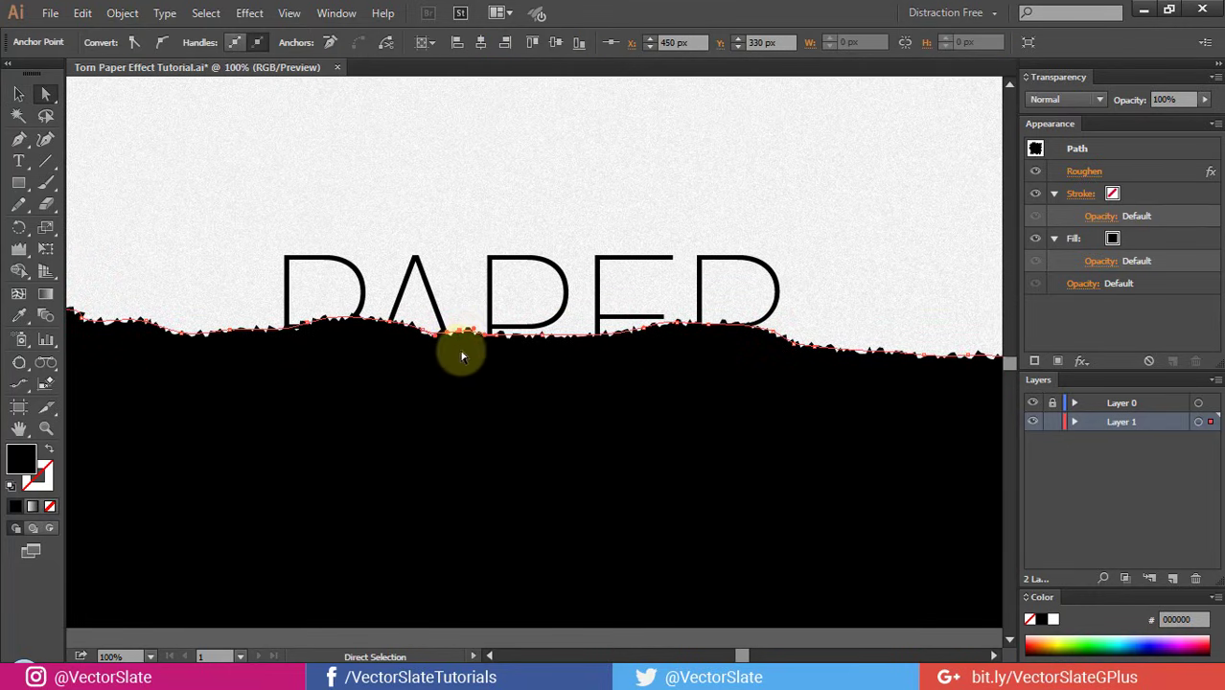
{"action": "key", "text": "n"}
{"action": "mouse_move", "coordinate": [305, 323]}
{"action": "left_mouse_down"}
{"action": "mouse_move", "coordinate": [821, 347]}
{"action": "mouse_move", "coordinate": [869, 333]}
{"action": "left_mouse_up"}
{"action": "key", "text": "ctrl+minus"}
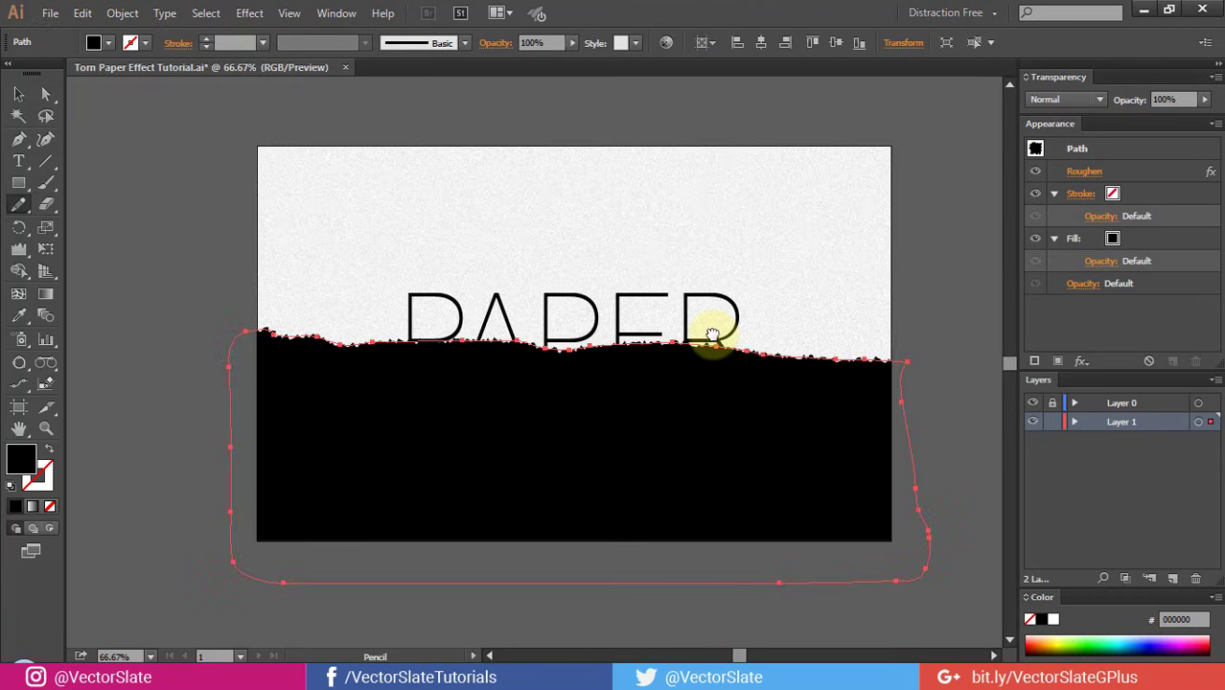
{"action": "key", "text": "ctrl+plus"}
{"action": "key", "text": "v"}
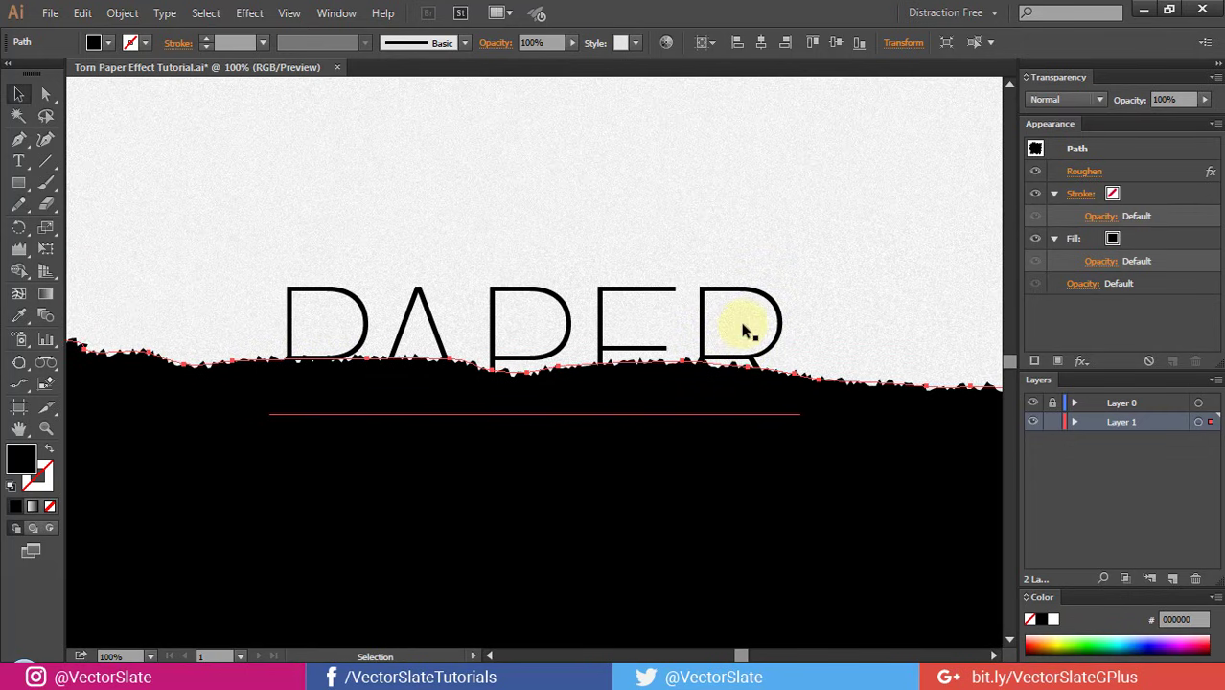
{"action": "left_click", "coordinate": [748, 331]}
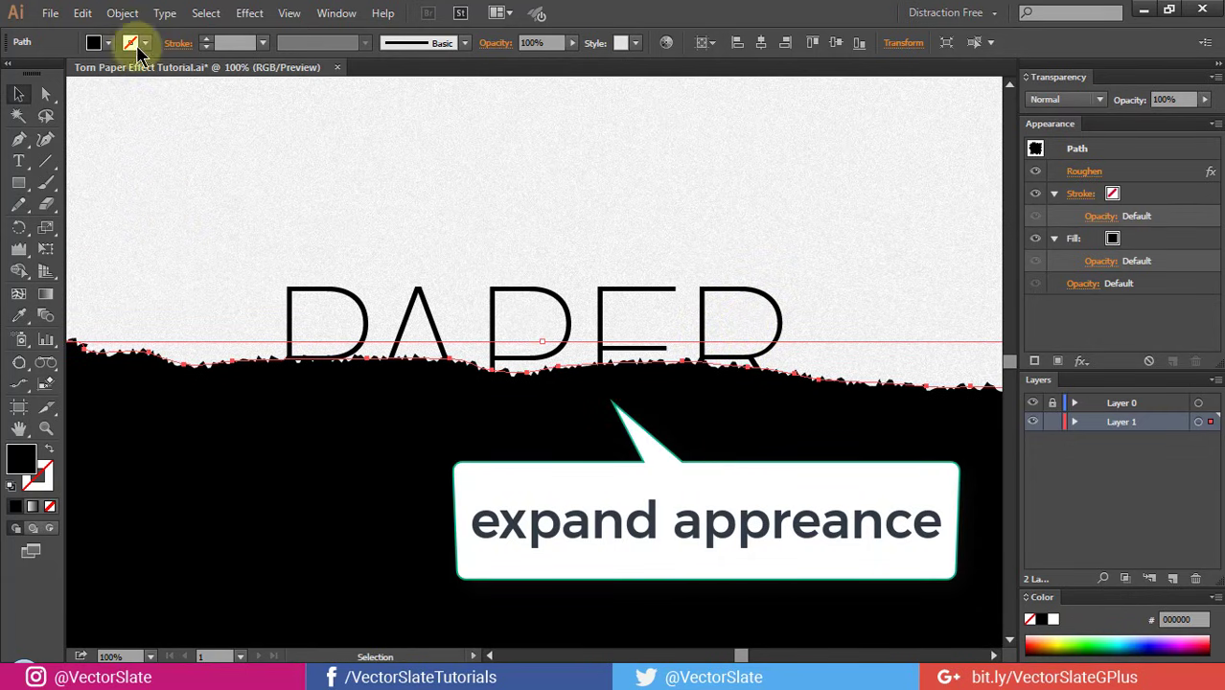
Expand Appearance on the roughened sheet and zoom in on its left edge
{"action": "left_click", "coordinate": [119, 12]}
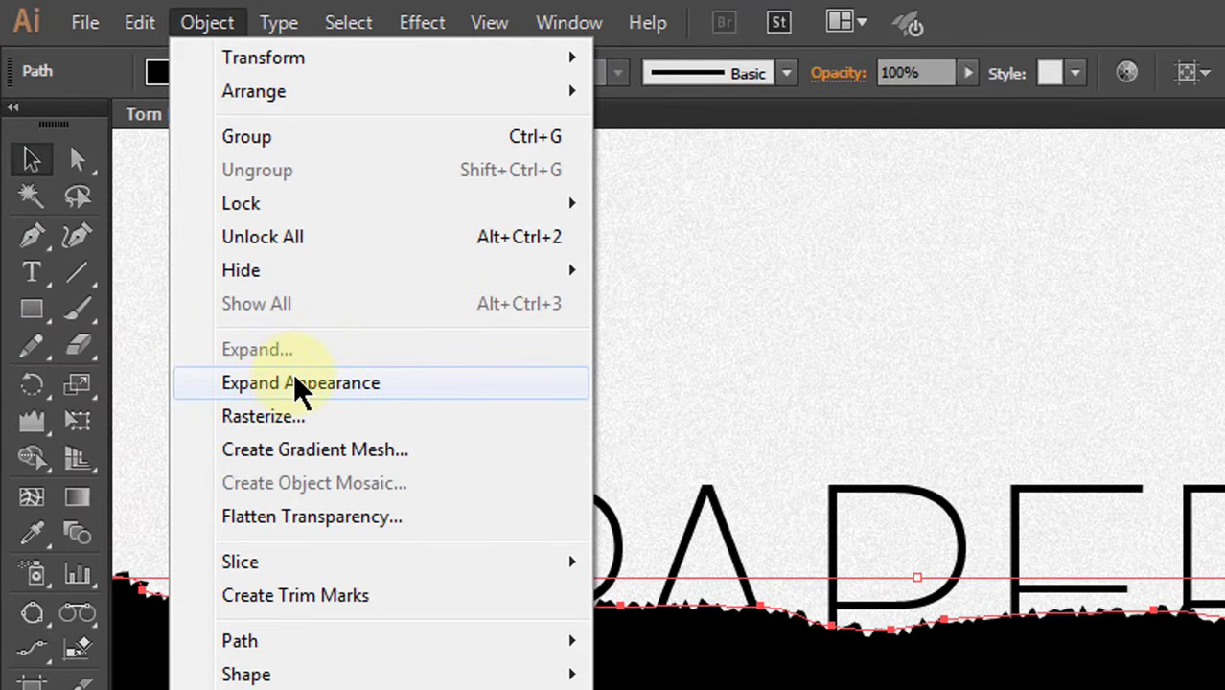
{"action": "left_click", "coordinate": [287, 384]}
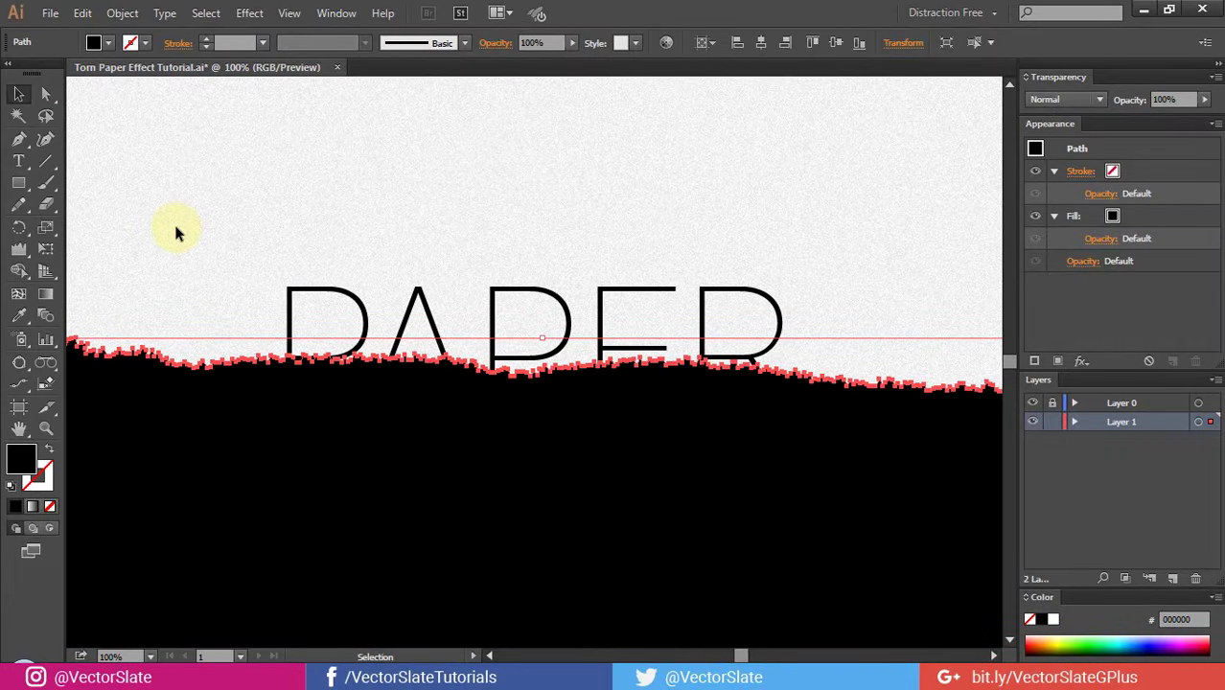
{"action": "scroll", "coordinate": [359, 387], "scroll_direction": "up", "scroll_amount": 2}
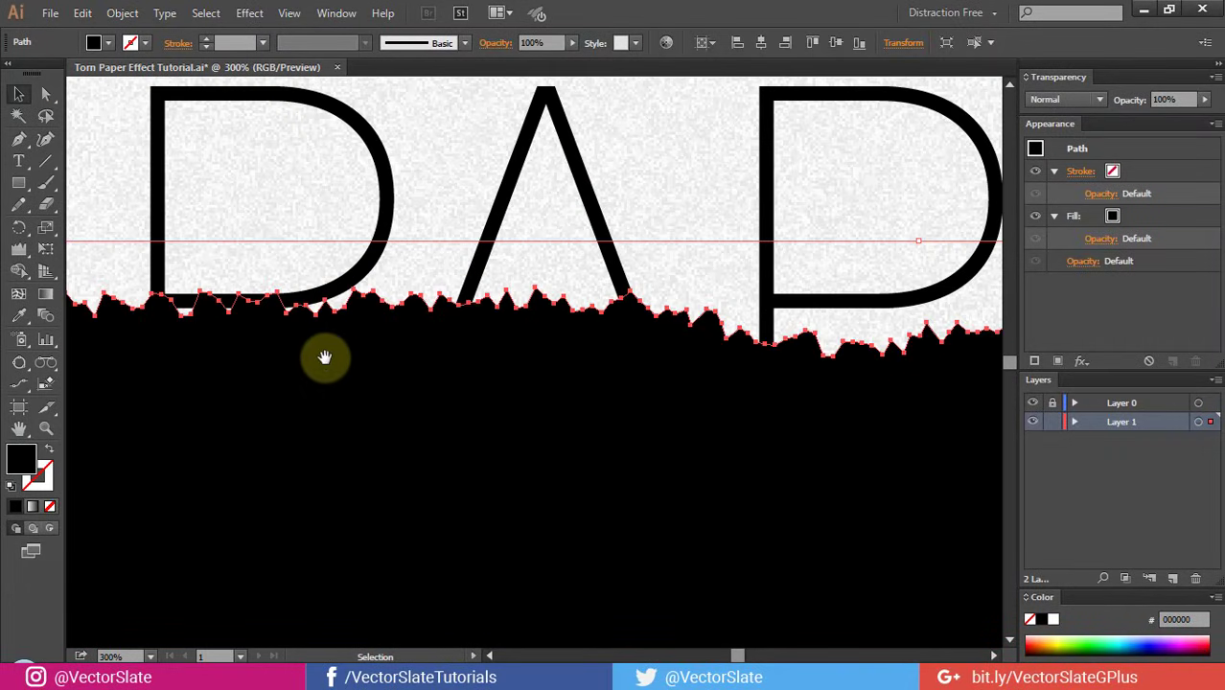
{"action": "left_click_drag", "start_coordinate": [324, 356], "coordinate": [437, 356]}
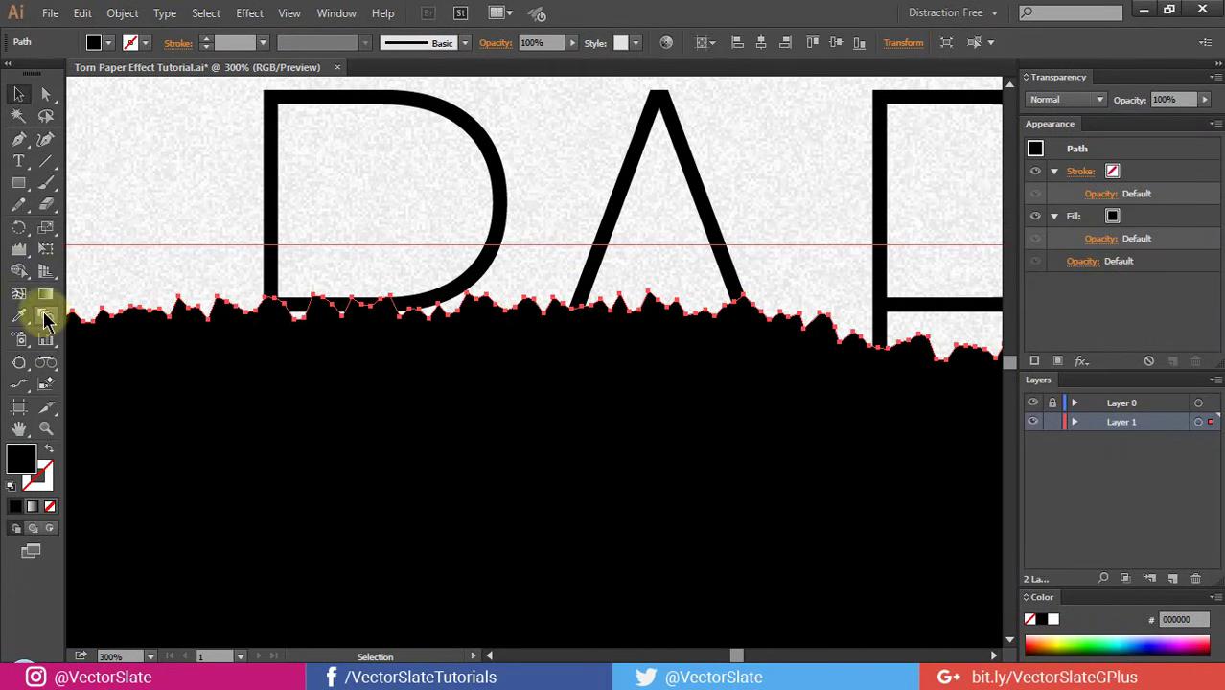
{"action": "left_click", "coordinate": [19, 259]}
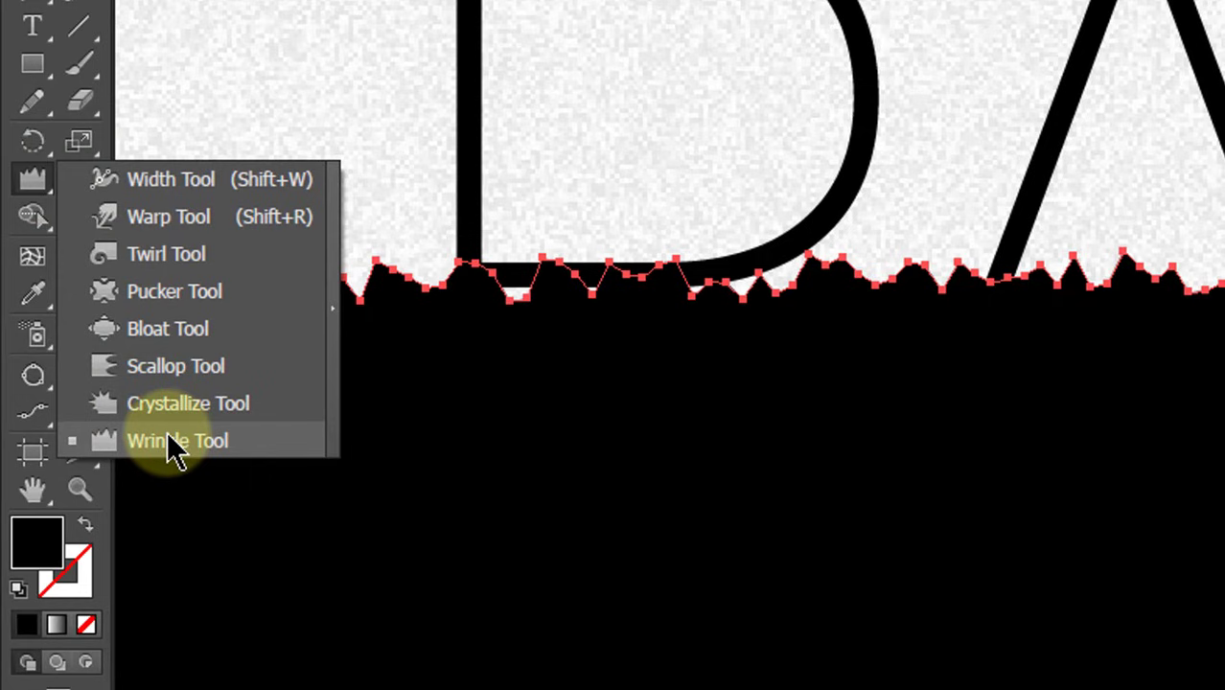
Configure the Wrinkle tool with a 53.67 px brush and 50% intensity
{"action": "left_click", "coordinate": [172, 446]}
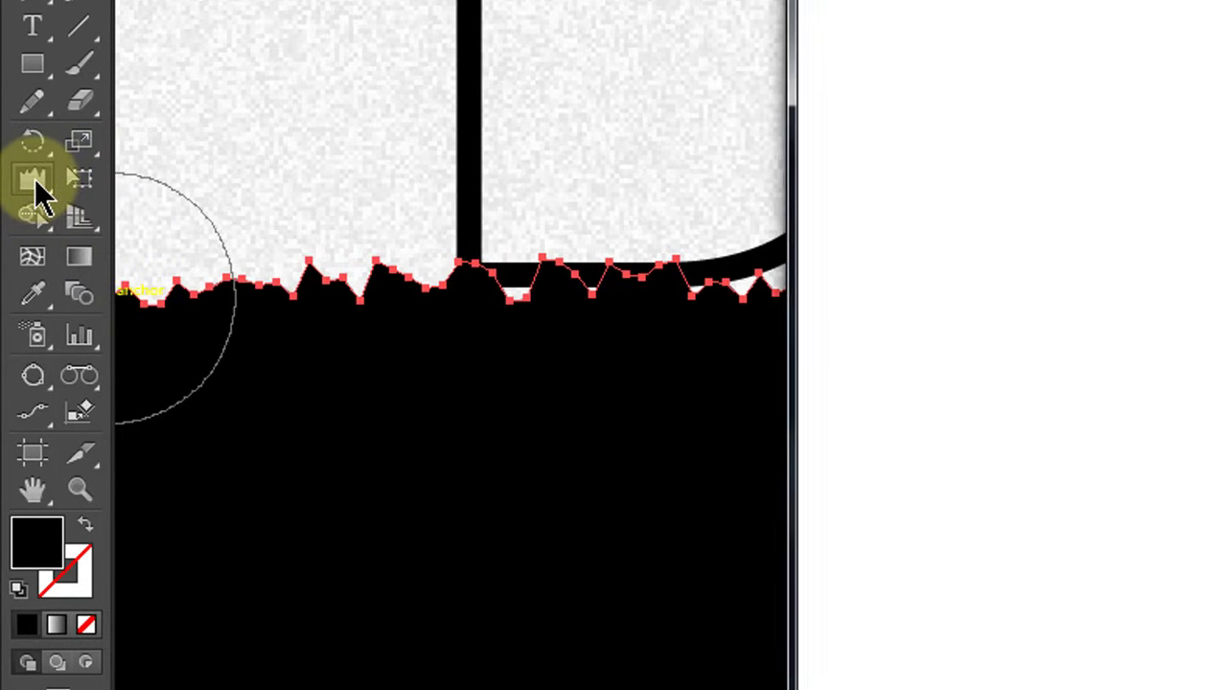
{"action": "double_click", "coordinate": [35, 182]}
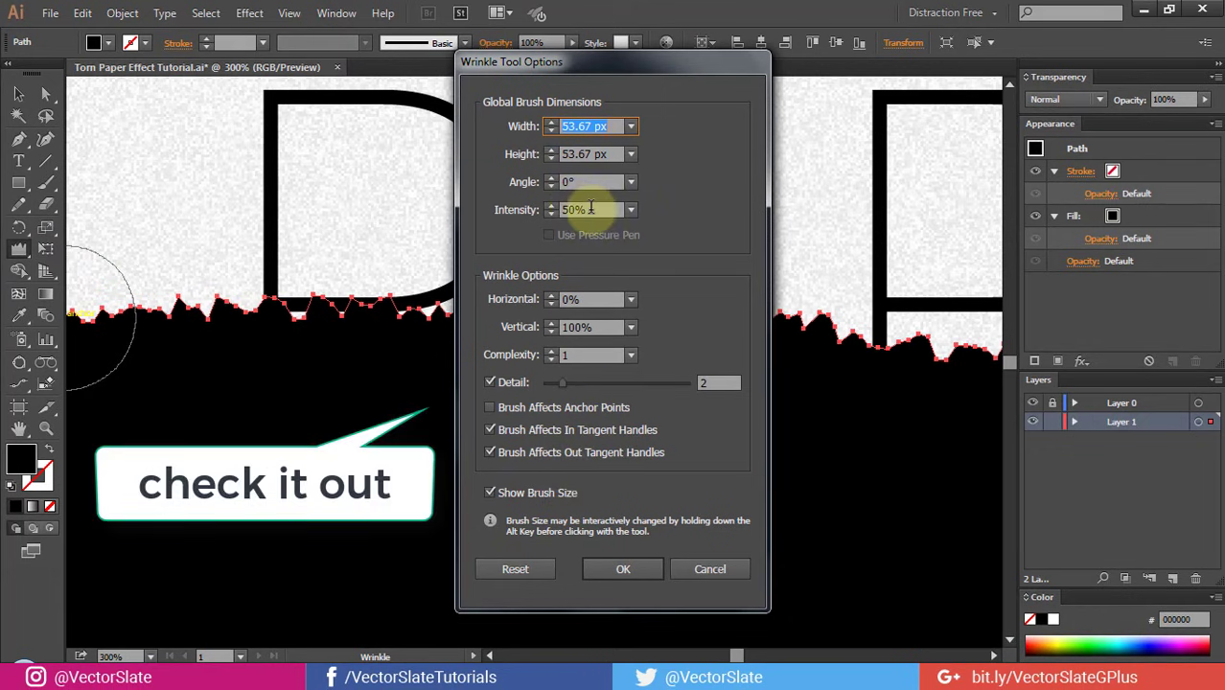
{"action": "left_click", "coordinate": [592, 209]}
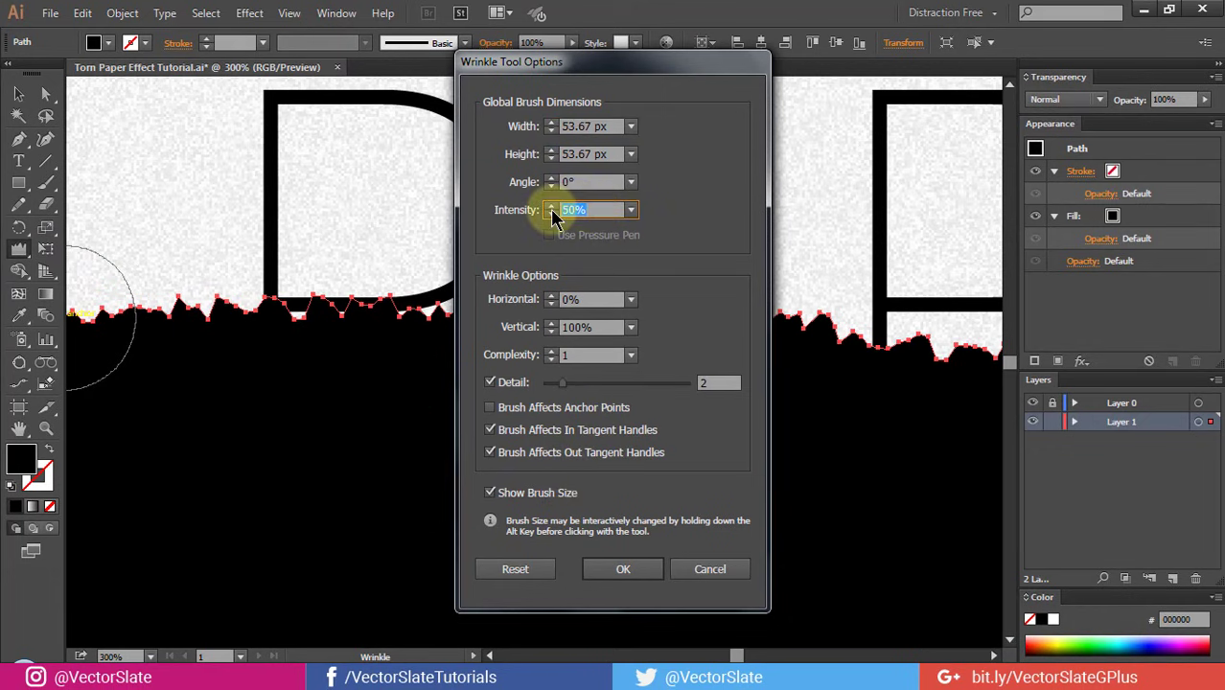
{"action": "left_click_drag", "start_coordinate": [556, 209], "coordinate": [606, 212]}
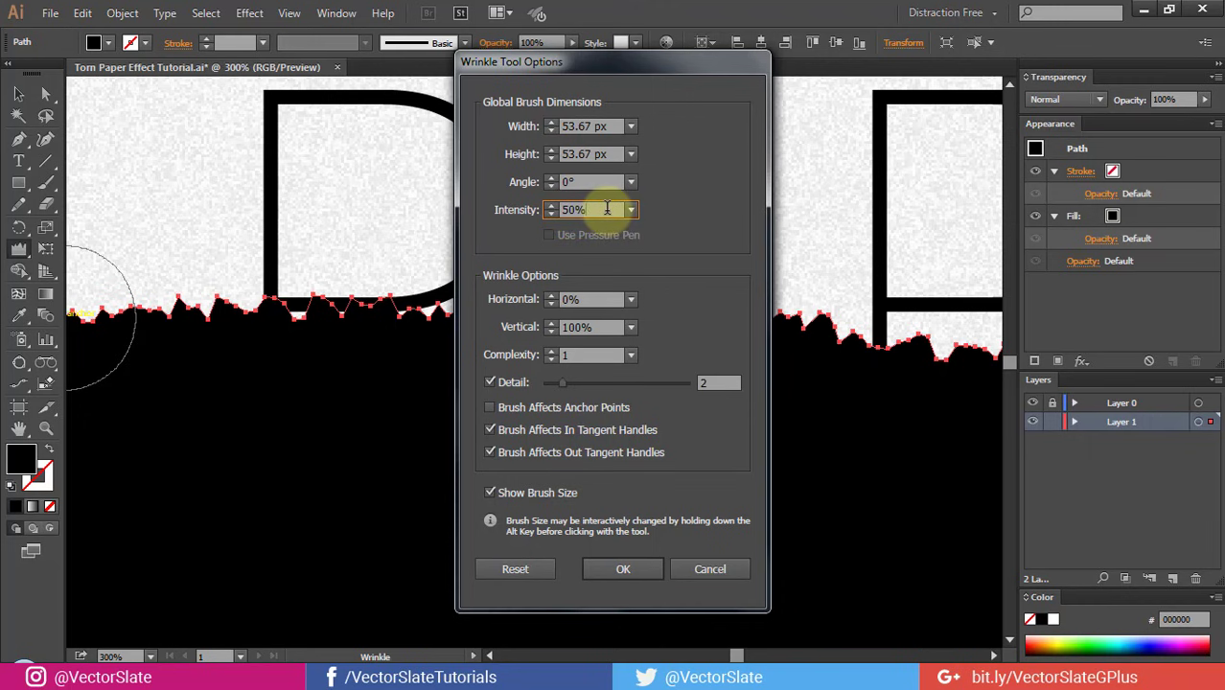
{"action": "left_click", "coordinate": [618, 571]}
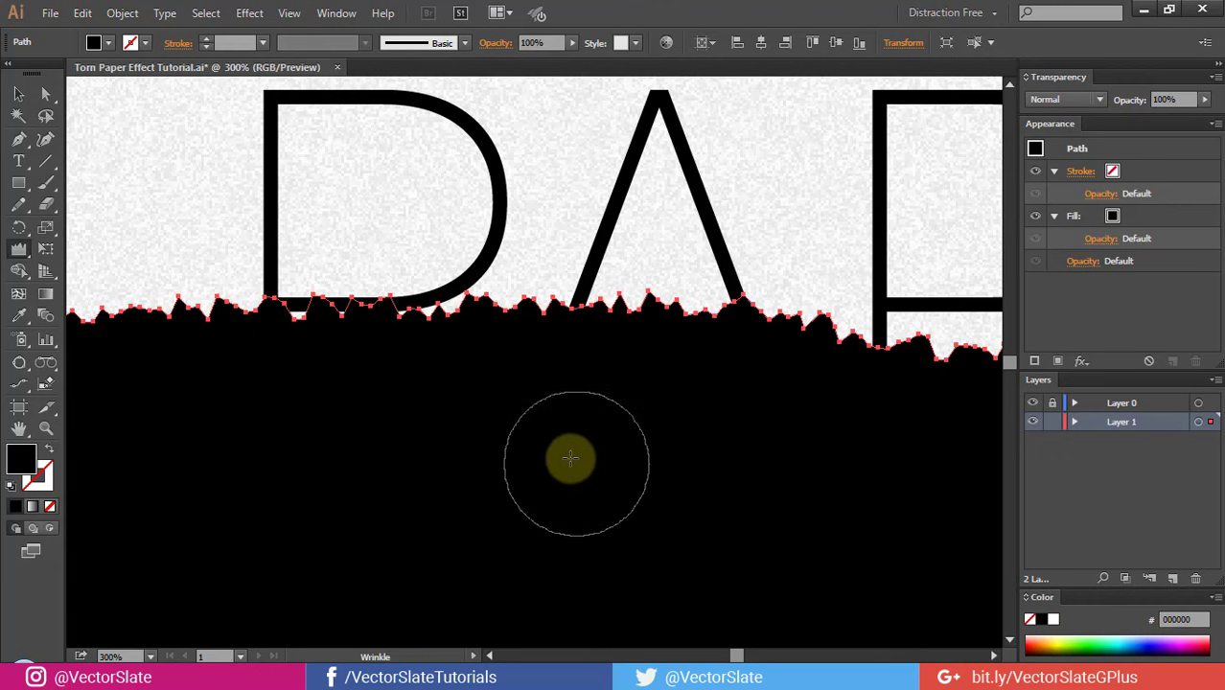
Enlarge the Wrinkle brush and wrinkle the torn edge under the left part of PAPER
{"action": "mouse_move", "coordinate": [563, 464]}
{"action": "left_mouse_down"}
{"action": "mouse_move", "coordinate": [643, 427]}
{"action": "mouse_move", "coordinate": [553, 472]}
{"action": "left_mouse_up"}
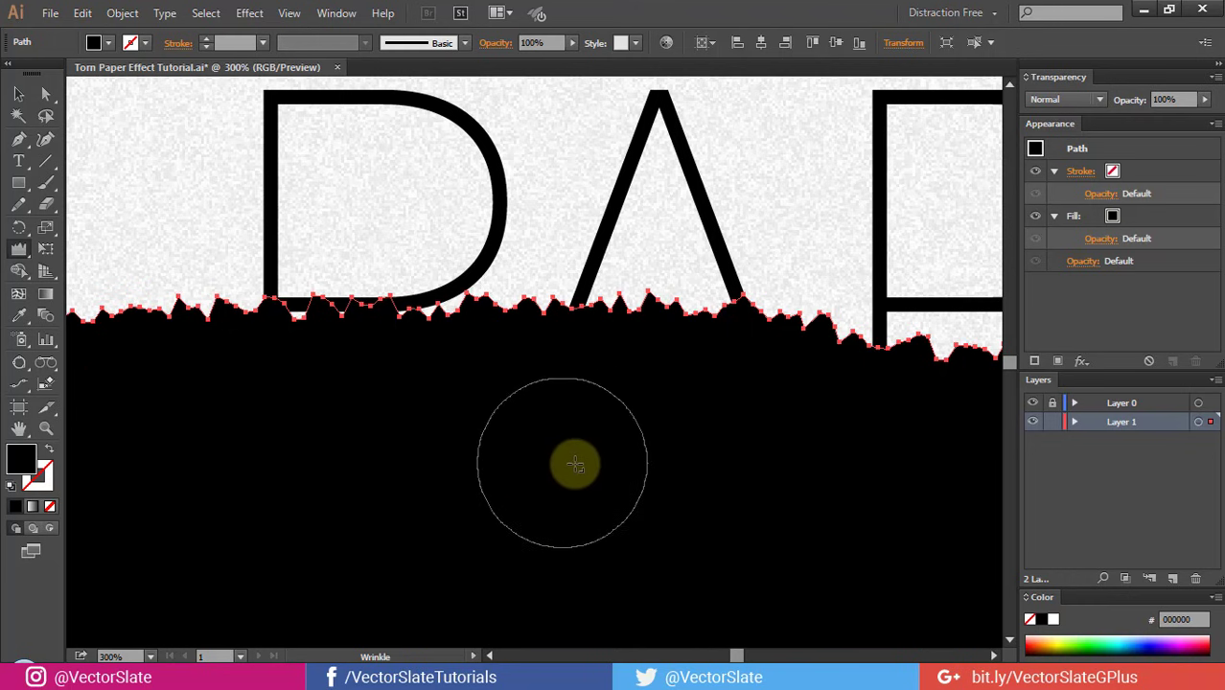
{"action": "mouse_move", "coordinate": [553, 472]}
{"action": "left_mouse_down"}
{"action": "mouse_move", "coordinate": [607, 320]}
{"action": "mouse_move", "coordinate": [350, 307]}
{"action": "mouse_move", "coordinate": [258, 327]}
{"action": "left_mouse_up"}
{"action": "scroll", "coordinate": [331, 345], "scroll_direction": "down", "scroll_amount": 1}
{"action": "scroll", "coordinate": [328, 350], "scroll_direction": "left", "scroll_amount": 3}
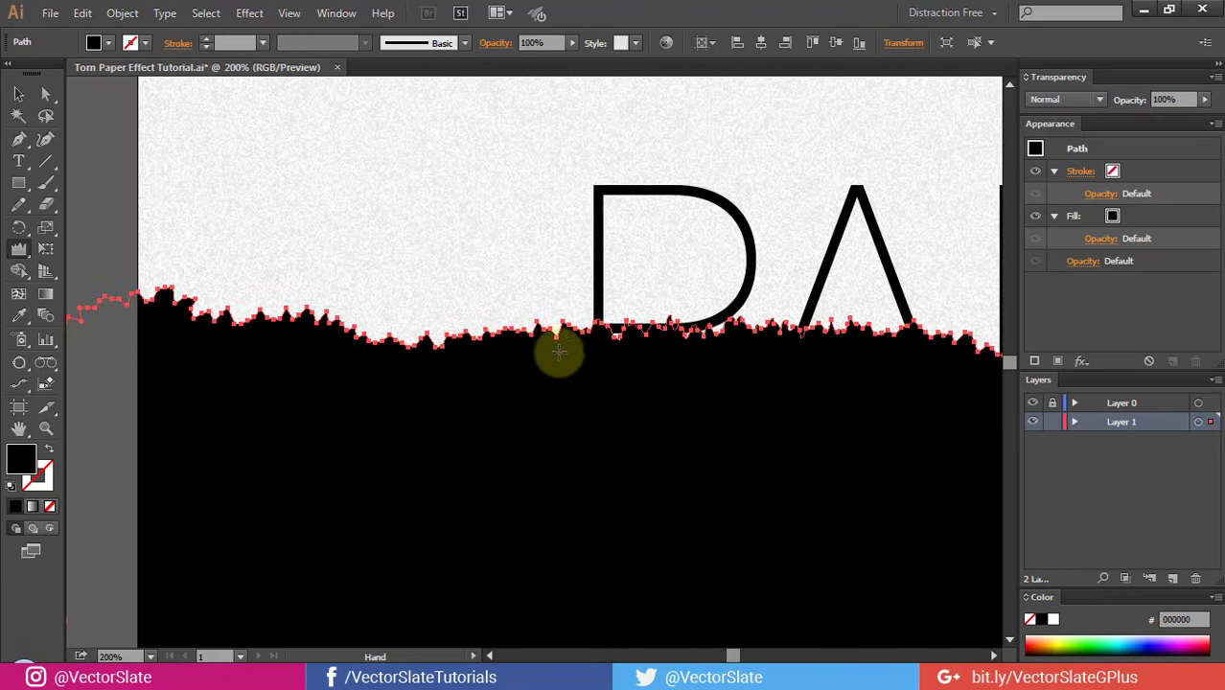
{"action": "mouse_move", "coordinate": [374, 330]}
{"action": "left_mouse_down"}
{"action": "mouse_move", "coordinate": [96, 274]}
{"action": "mouse_move", "coordinate": [142, 323]}
{"action": "mouse_move", "coordinate": [205, 309]}
{"action": "mouse_move", "coordinate": [541, 360]}
{"action": "mouse_move", "coordinate": [451, 341]}
{"action": "mouse_move", "coordinate": [330, 347]}
{"action": "mouse_move", "coordinate": [407, 319]}
{"action": "left_mouse_up"}
{"action": "scroll", "coordinate": [467, 331], "scroll_direction": "up", "scroll_amount": 2}
{"action": "scroll", "coordinate": [422, 338], "scroll_direction": "up", "scroll_amount": 1}
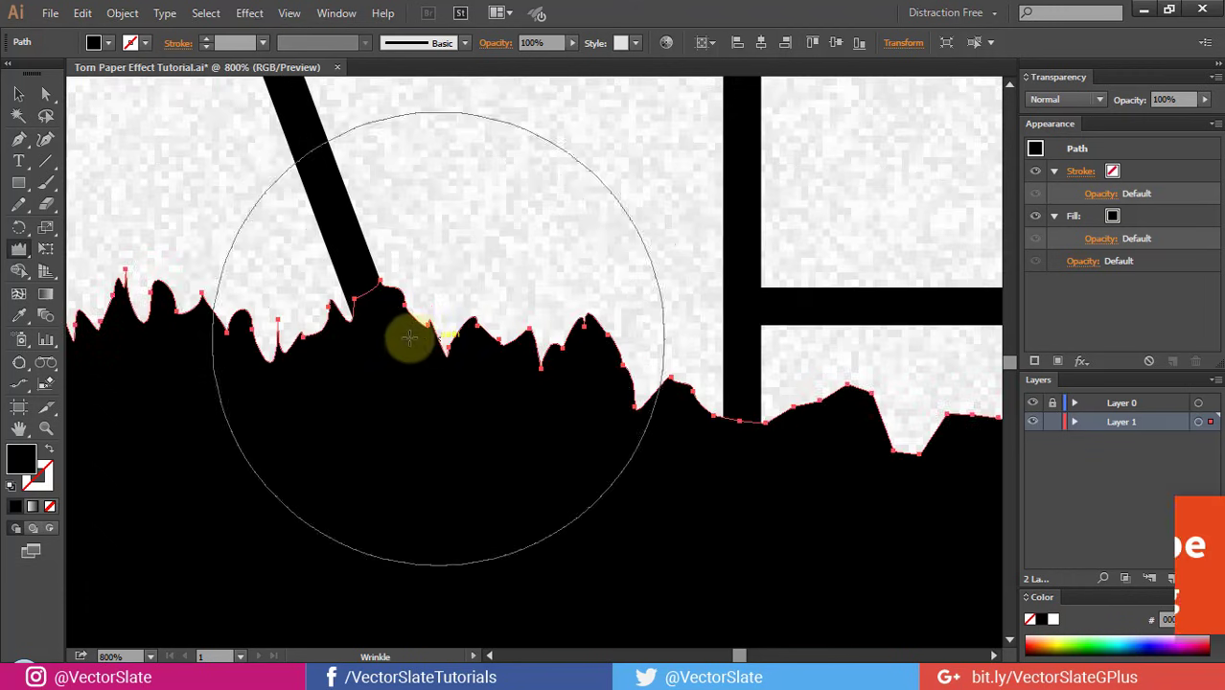
{"action": "scroll", "coordinate": [479, 359], "scroll_direction": "up", "scroll_amount": 1}
{"action": "mouse_move", "coordinate": [494, 369]}
{"action": "left_mouse_down"}
{"action": "mouse_move", "coordinate": [793, 416]}
{"action": "mouse_move", "coordinate": [895, 406]}
{"action": "mouse_move", "coordinate": [382, 350]}
{"action": "left_mouse_up"}
{"action": "scroll", "coordinate": [633, 398], "scroll_direction": "down", "scroll_amount": 1}
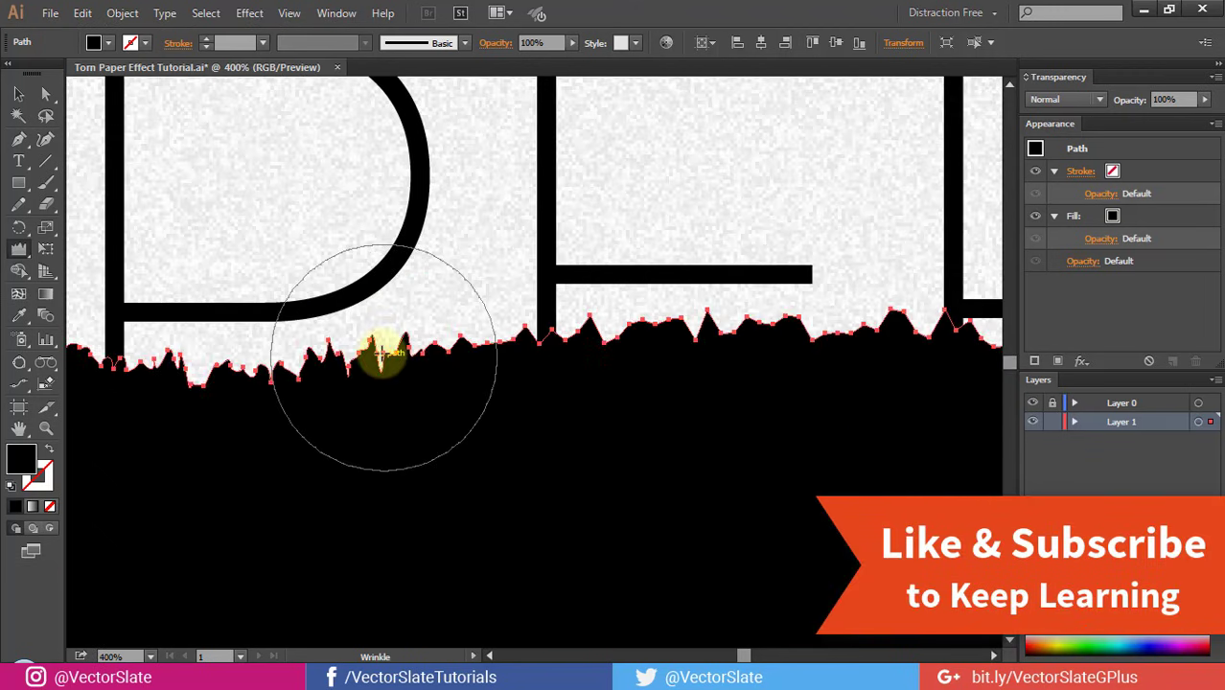
Wrinkle the torn edge past the R out to the artboard's right edge, then deselect
{"action": "left_click_drag", "start_coordinate": [870, 334], "coordinate": [467, 341]}
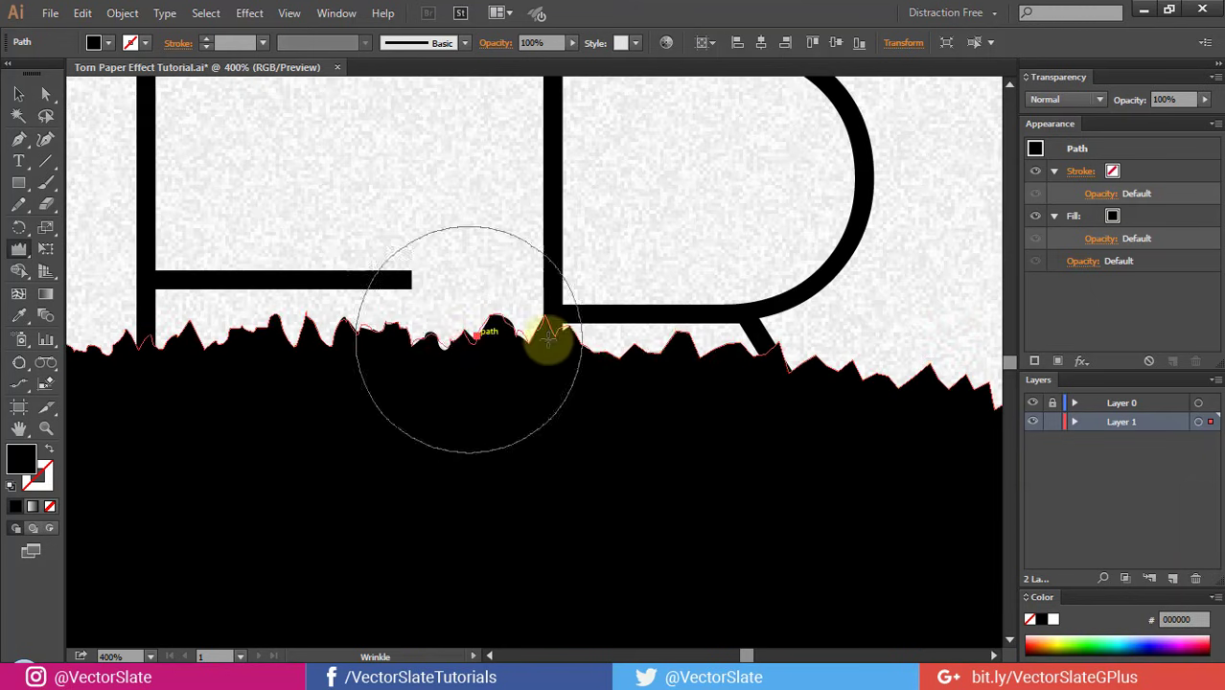
{"action": "left_click_drag", "start_coordinate": [685, 393], "coordinate": [356, 351]}
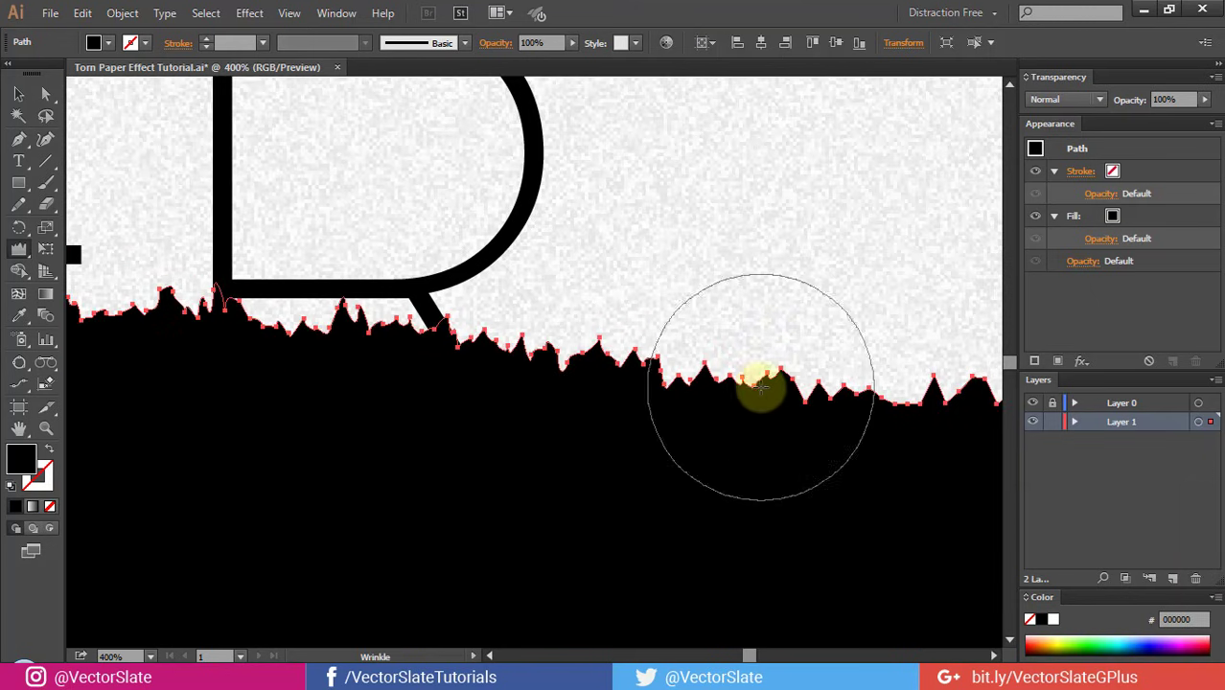
{"action": "left_click_drag", "start_coordinate": [760, 383], "coordinate": [422, 387]}
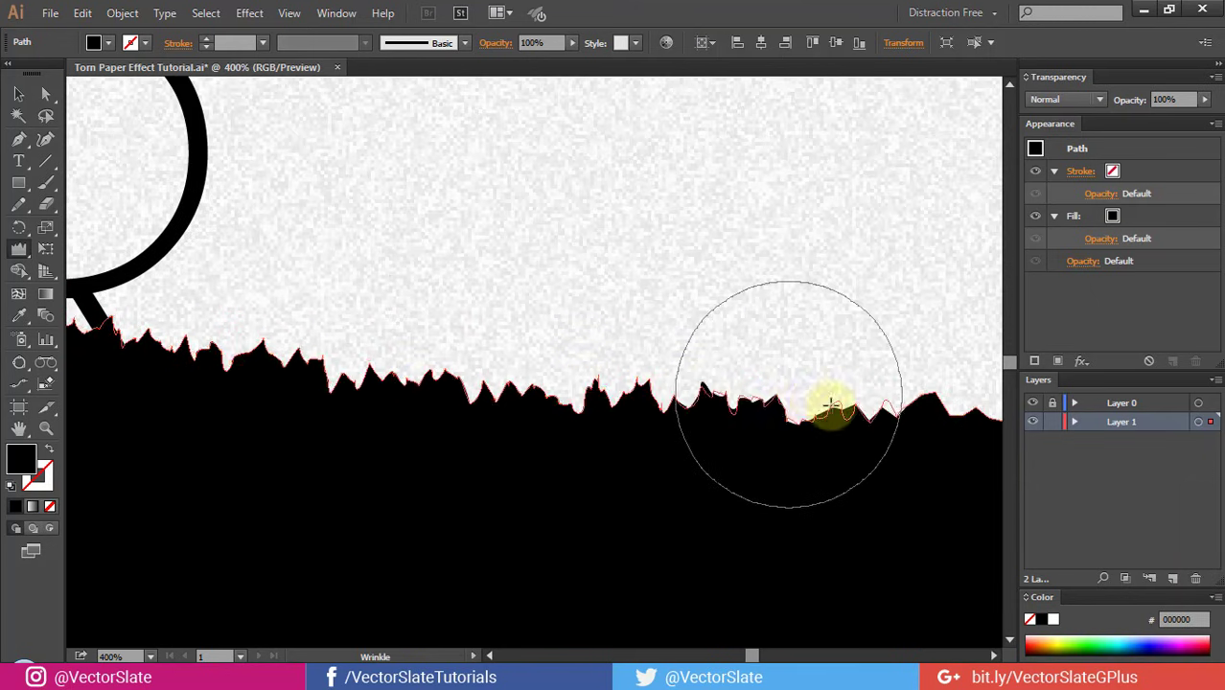
{"action": "left_click_drag", "start_coordinate": [821, 406], "coordinate": [164, 383]}
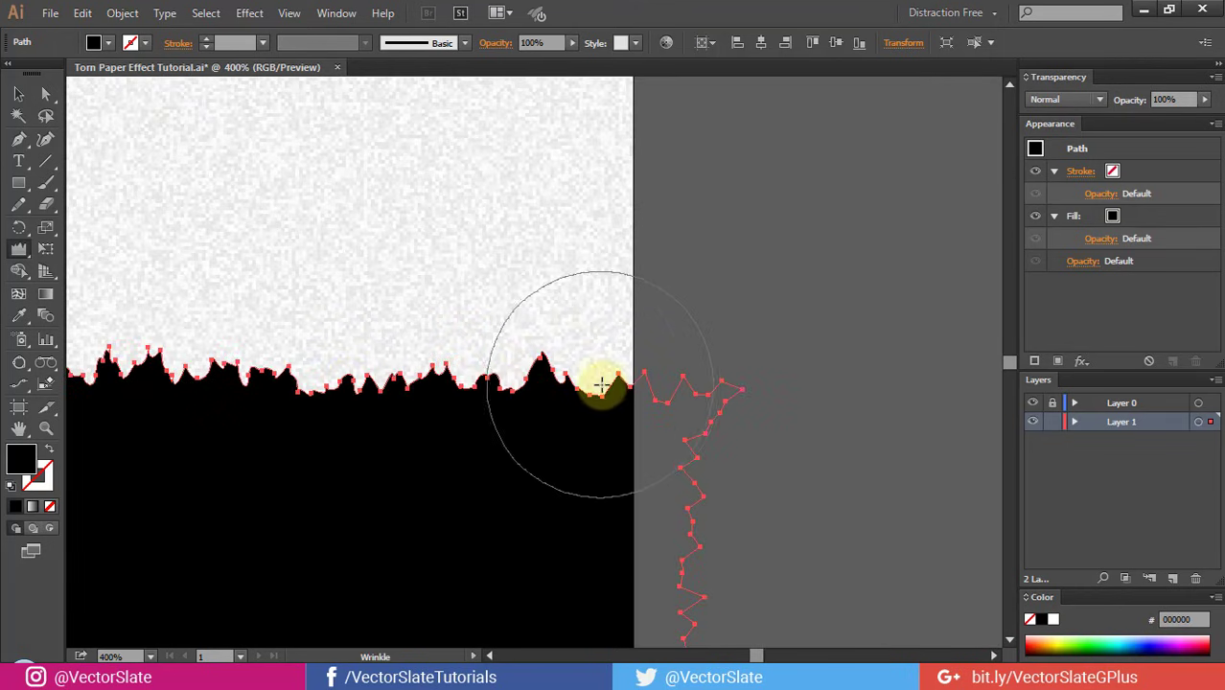
{"action": "scroll", "coordinate": [692, 411], "scroll_direction": "down", "scroll_amount": 2}
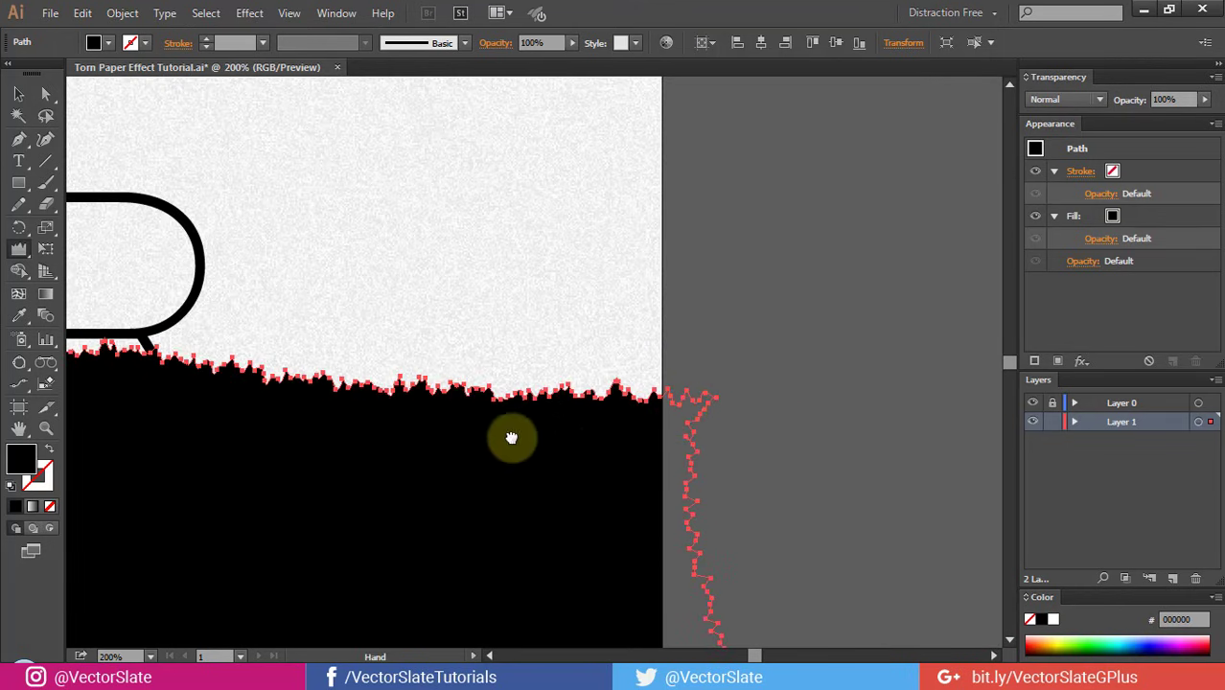
{"action": "left_click_drag", "start_coordinate": [511, 433], "coordinate": [704, 451]}
{"action": "key", "text": "ctrl+shift+a"}
{"action": "scroll", "coordinate": [623, 416], "scroll_direction": "down", "scroll_amount": 2}
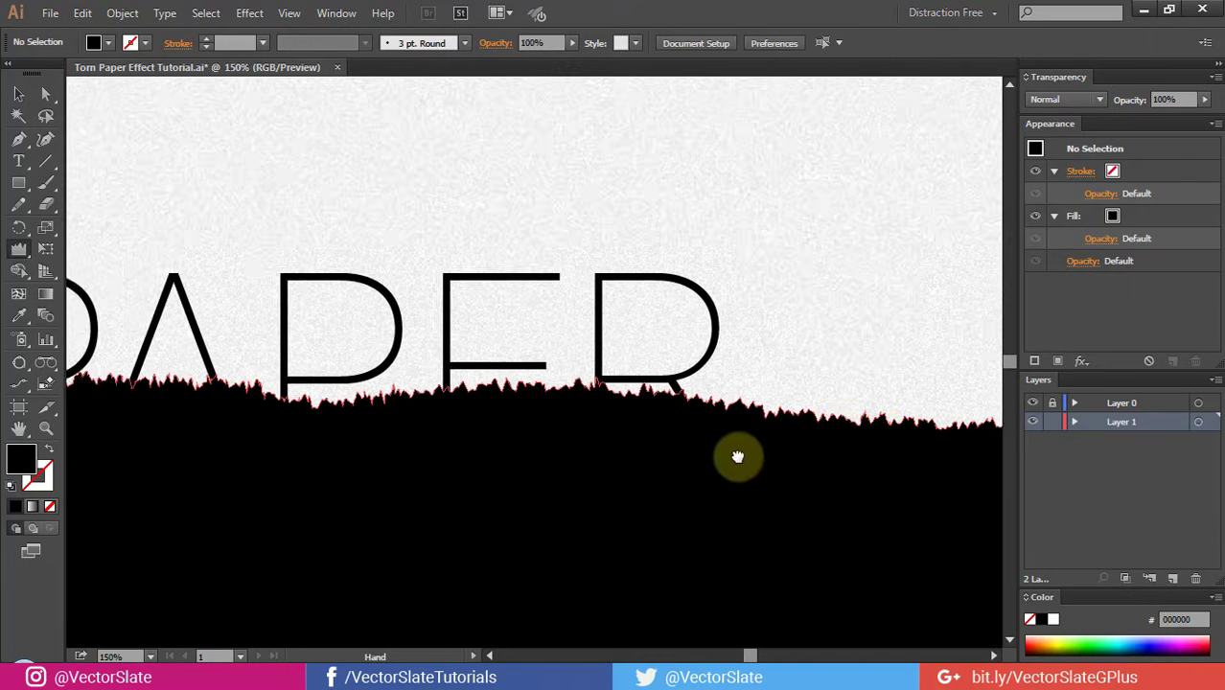
{"action": "scroll", "coordinate": [596, 432], "scroll_direction": "down", "scroll_amount": 1}
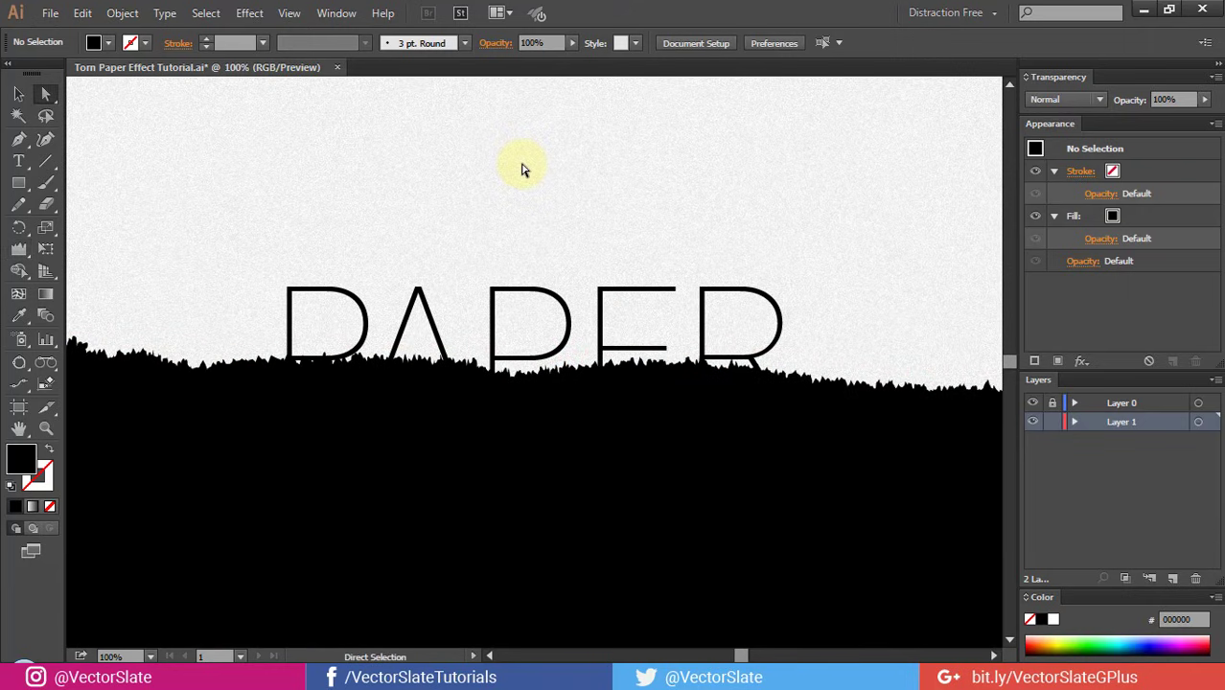
Eyedropper the grainy background's appearance onto the black torn sheet and fit the artboard
{"action": "key", "text": "v"}
{"action": "left_click", "coordinate": [534, 484]}
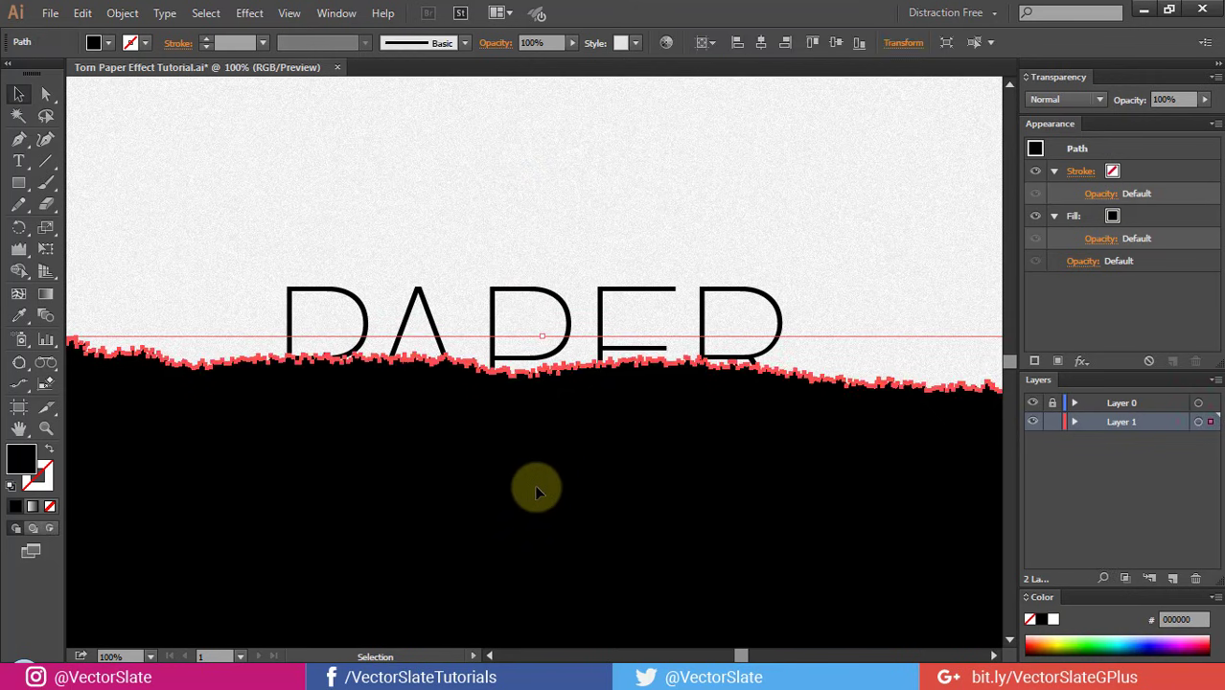
{"action": "left_click", "coordinate": [19, 322]}
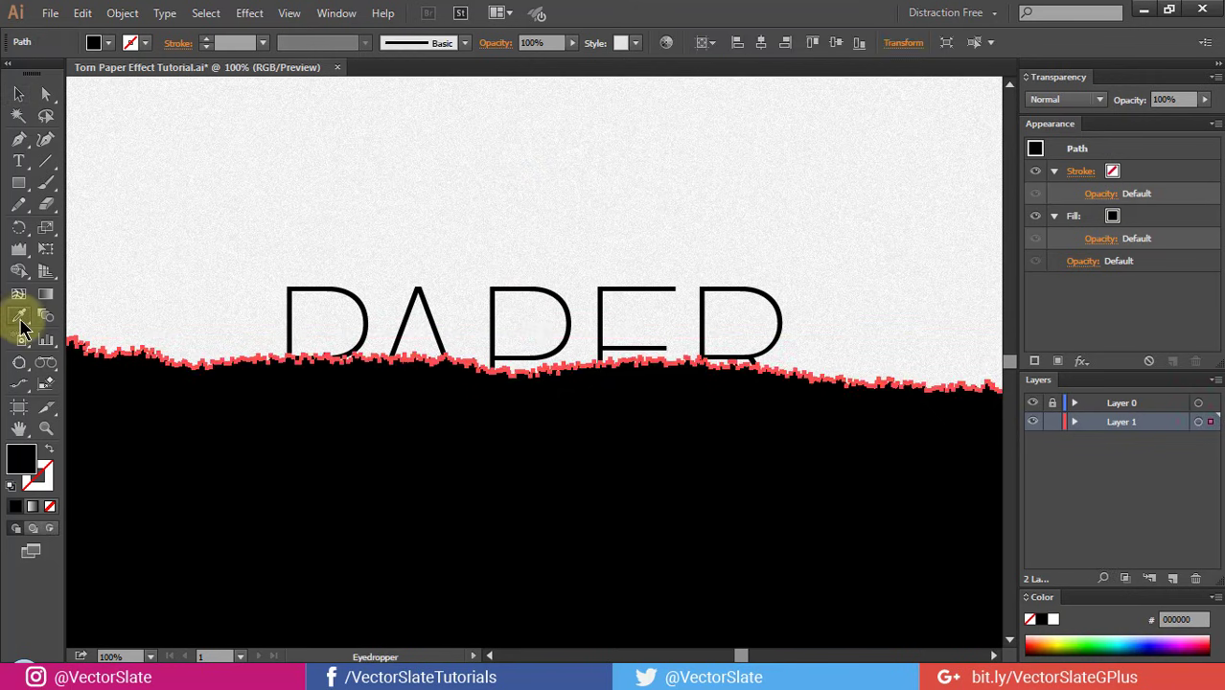
{"action": "left_click", "coordinate": [452, 177]}
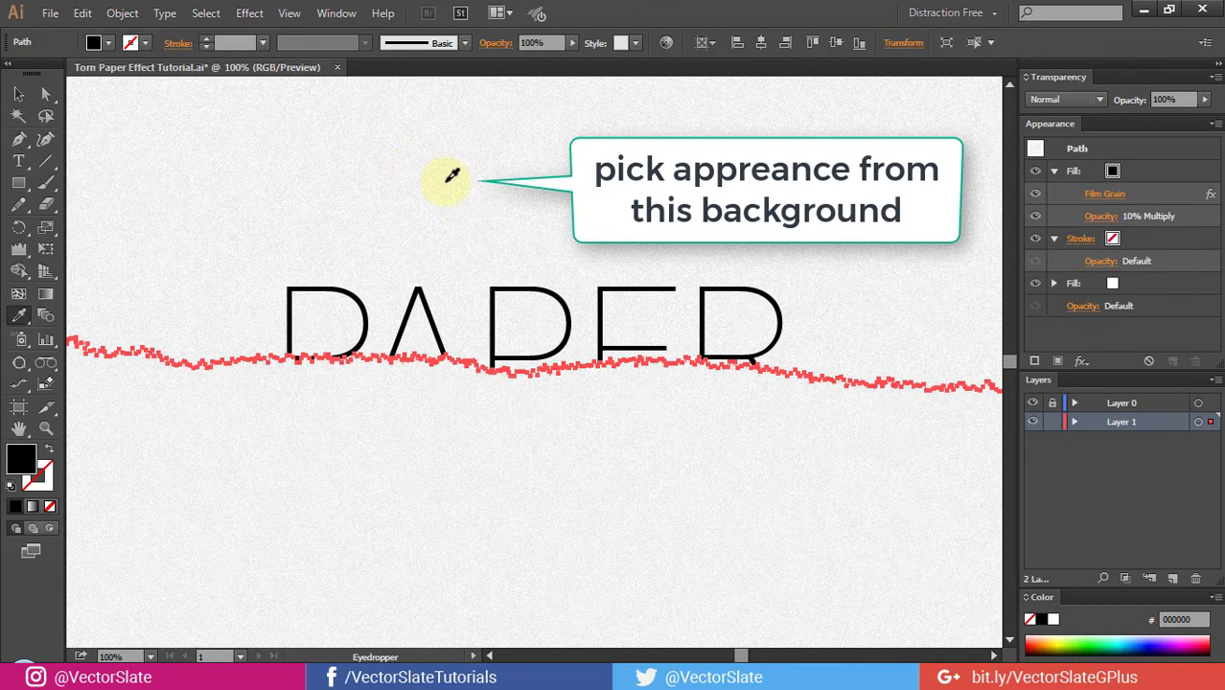
{"action": "key", "text": "ctrl+0"}
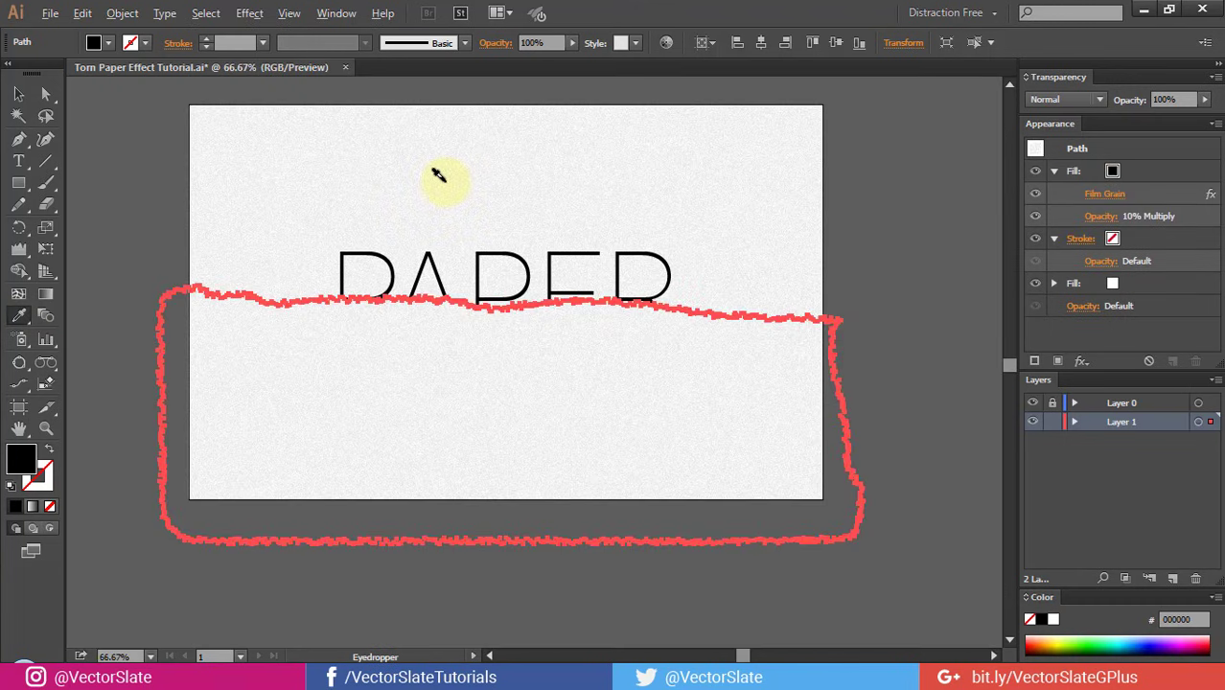
{"action": "left_click", "coordinate": [434, 170], "text": "ctrl"}
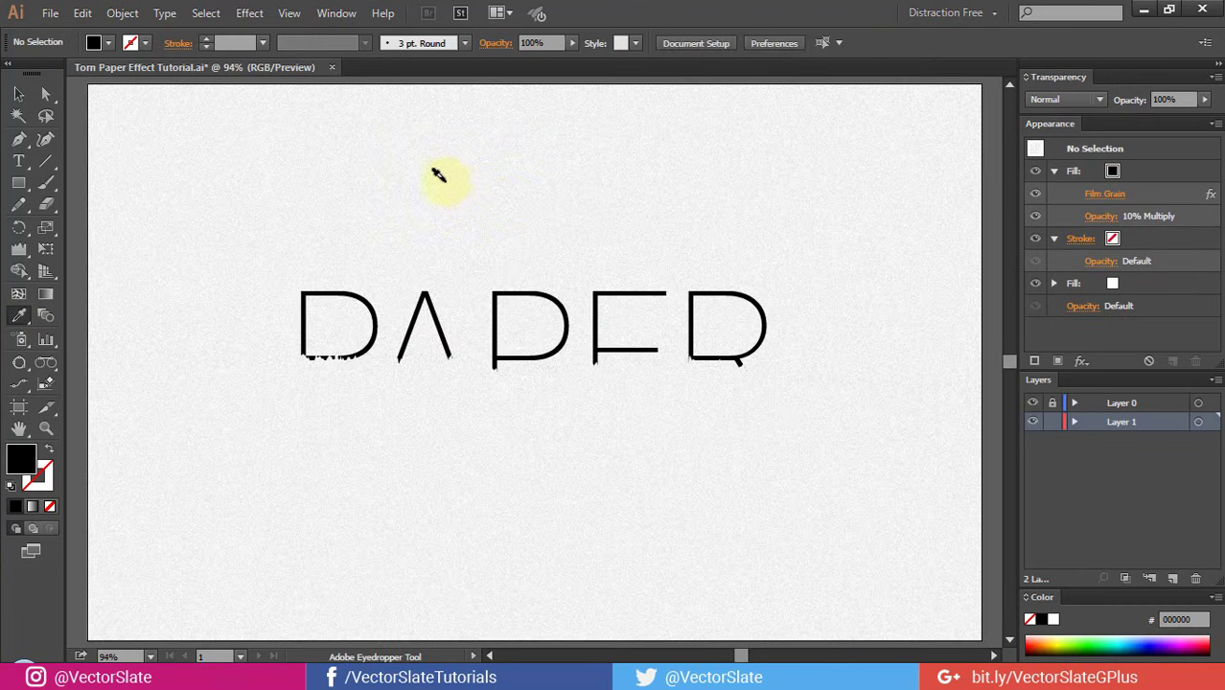
Collapse the sheet's fill and stroke entries and move the Stroke above the black Fill
{"action": "left_click", "coordinate": [539, 470]}
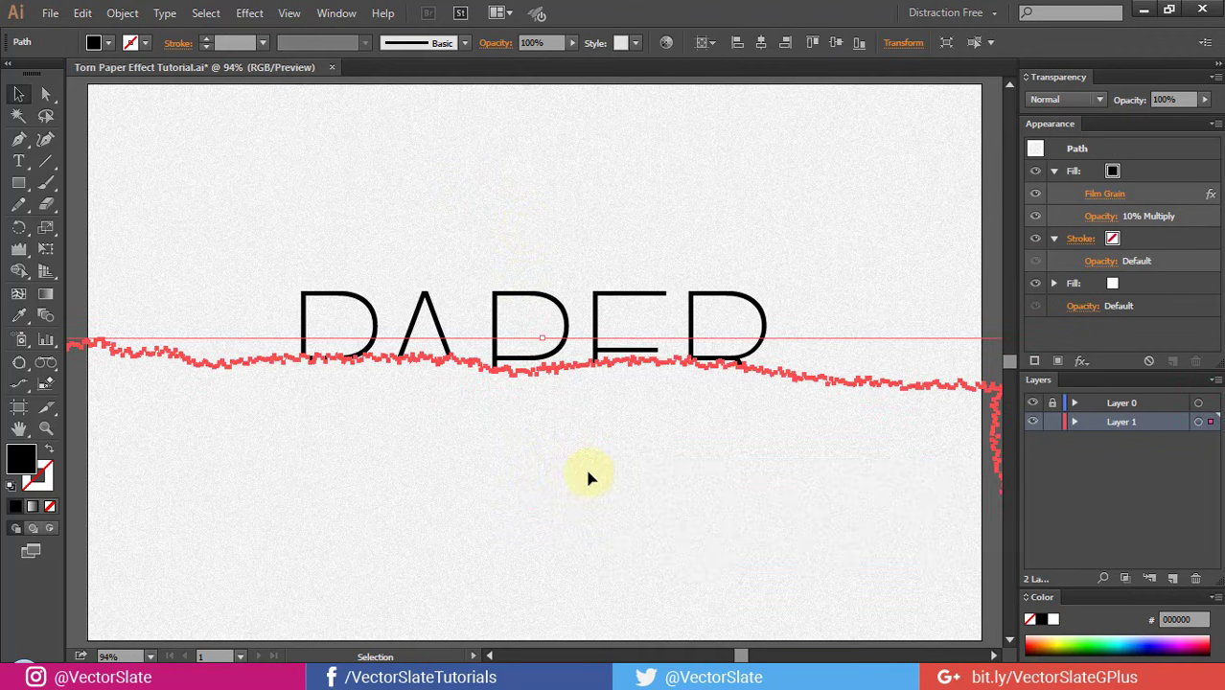
{"action": "left_click", "coordinate": [1054, 172]}
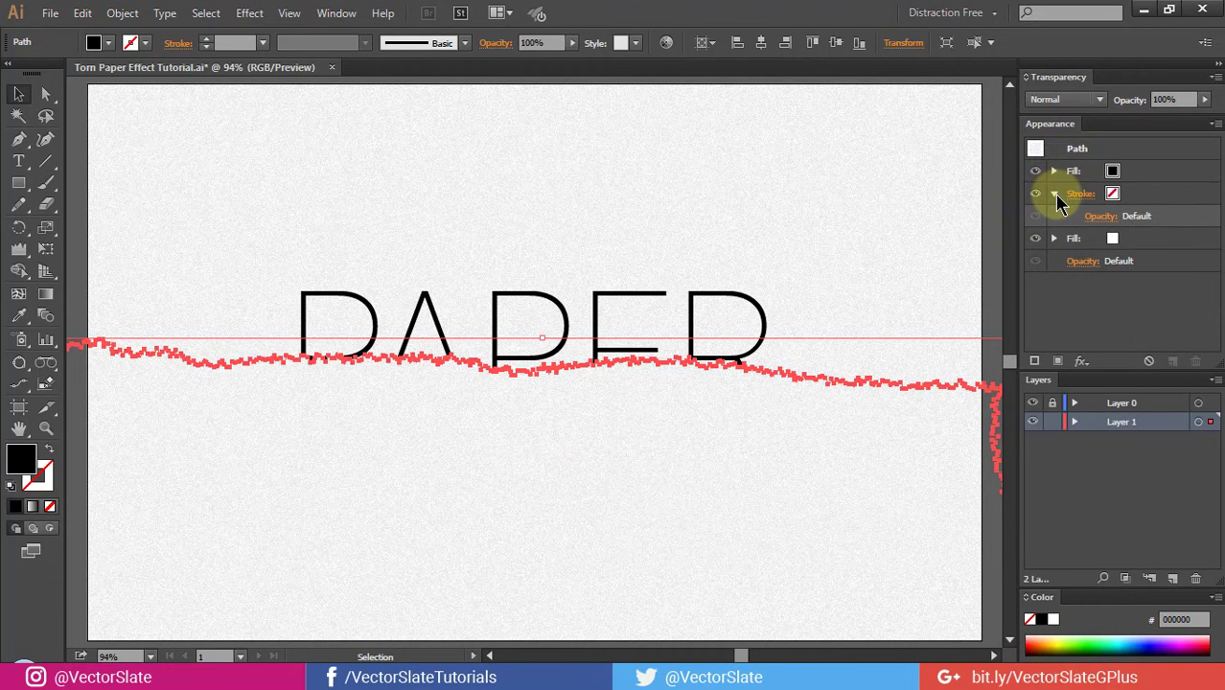
{"action": "left_click", "coordinate": [1053, 194]}
{"action": "left_click_drag", "start_coordinate": [1154, 198], "coordinate": [1153, 166]}
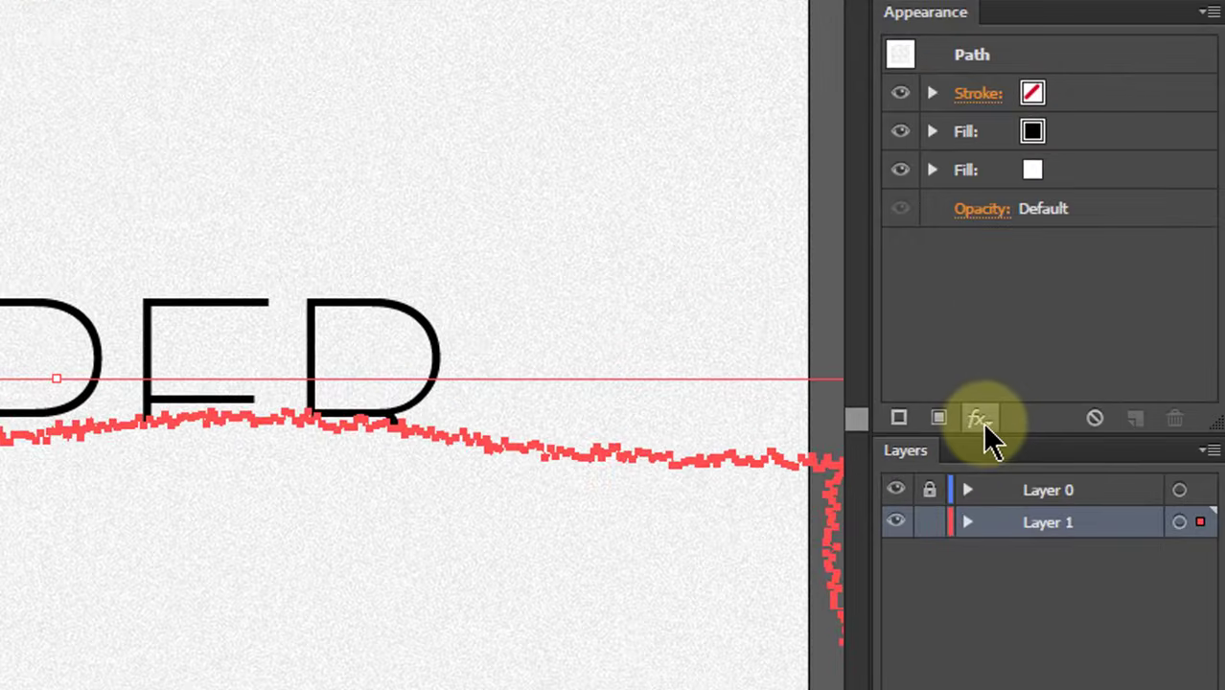
Apply a black Normal Inner Glow at 26% opacity, 10.79 px blur, Edge to the torn path
{"action": "left_click", "coordinate": [979, 419]}
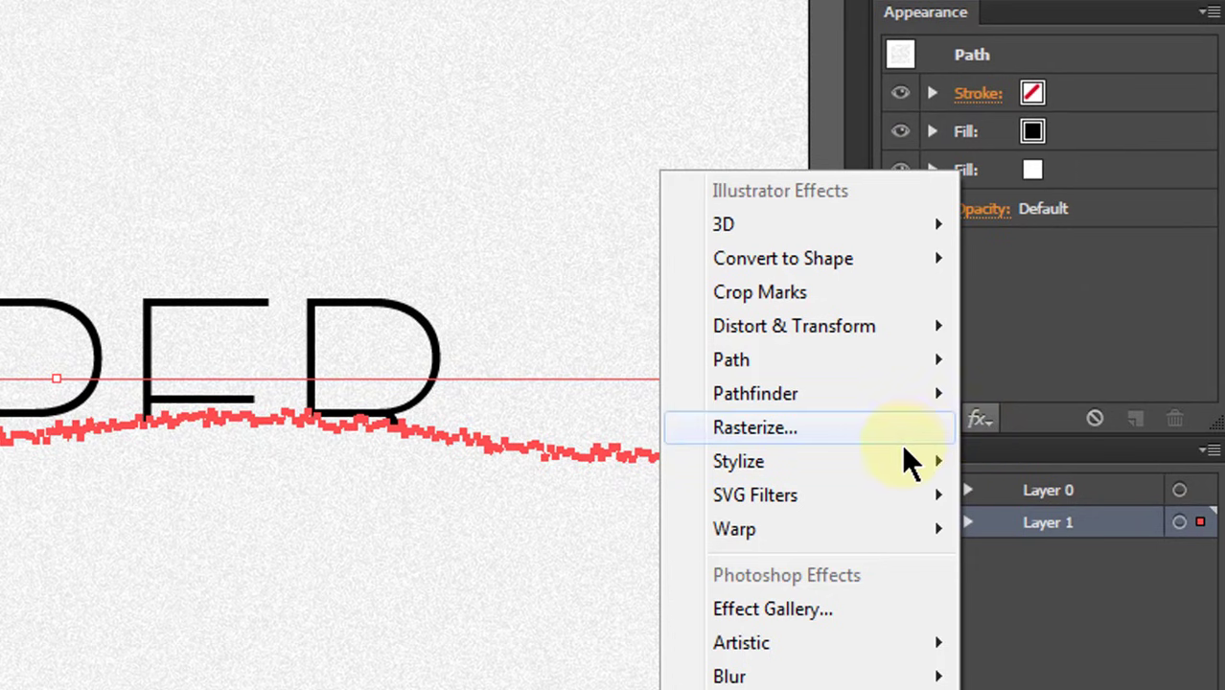
{"action": "mouse_move", "coordinate": [739, 461]}
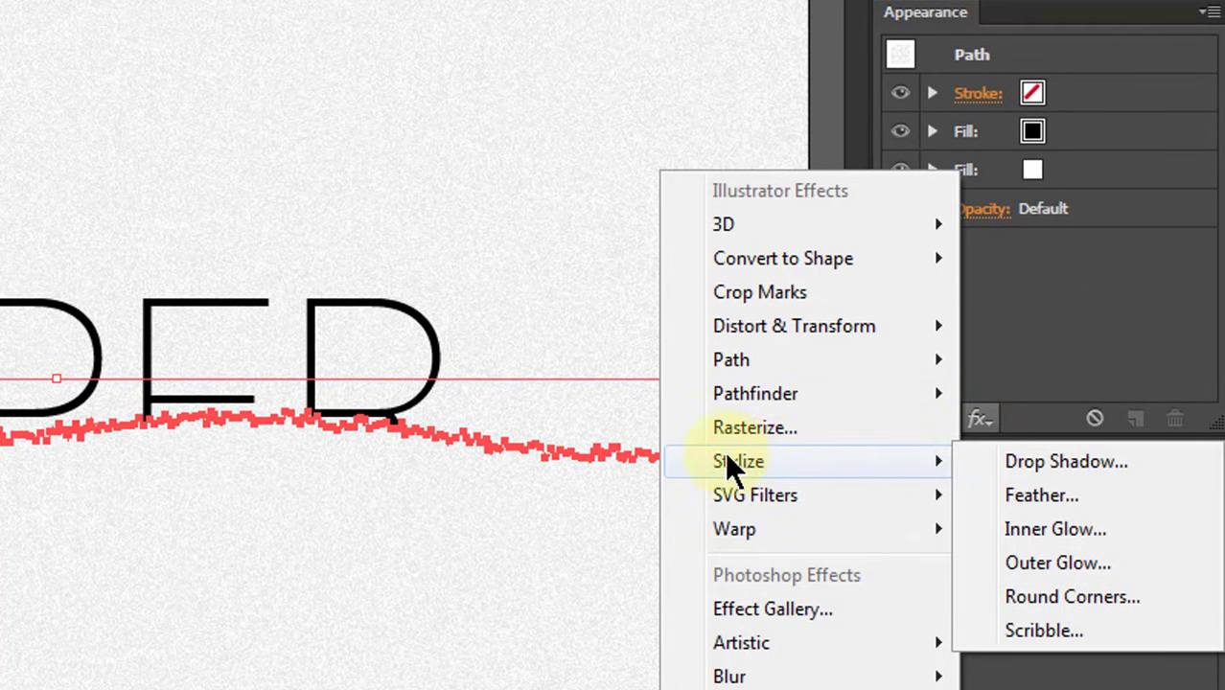
{"action": "left_click", "coordinate": [1057, 527]}
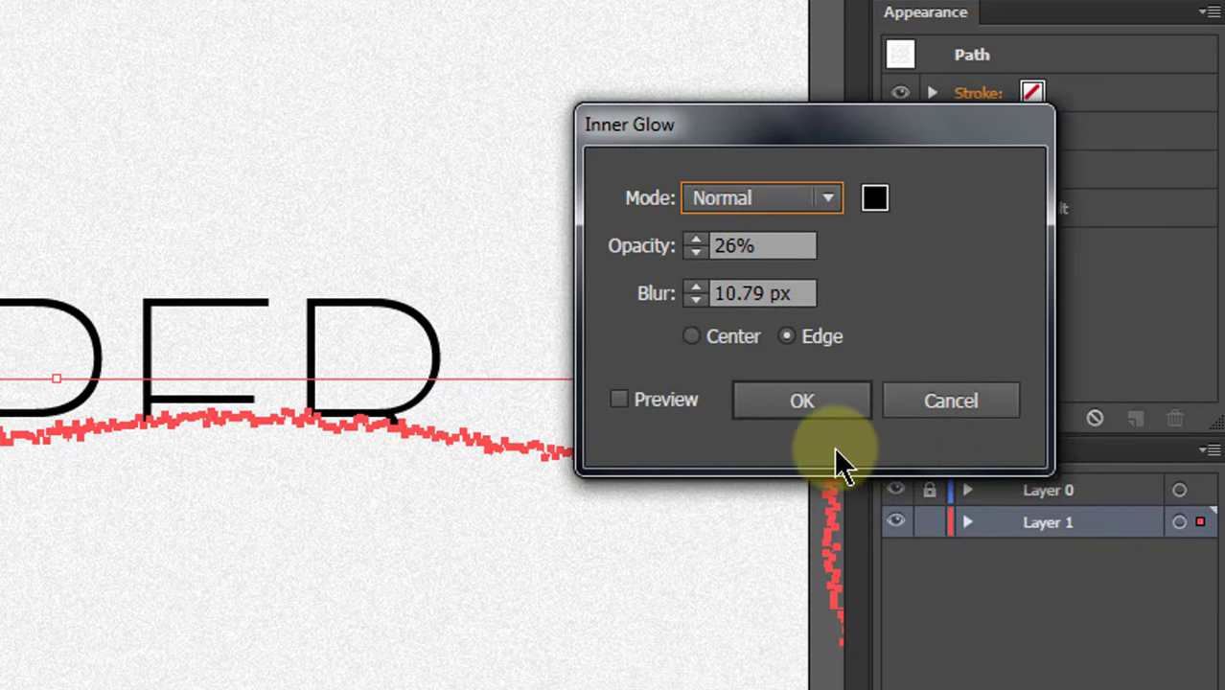
{"action": "left_click", "coordinate": [649, 398]}
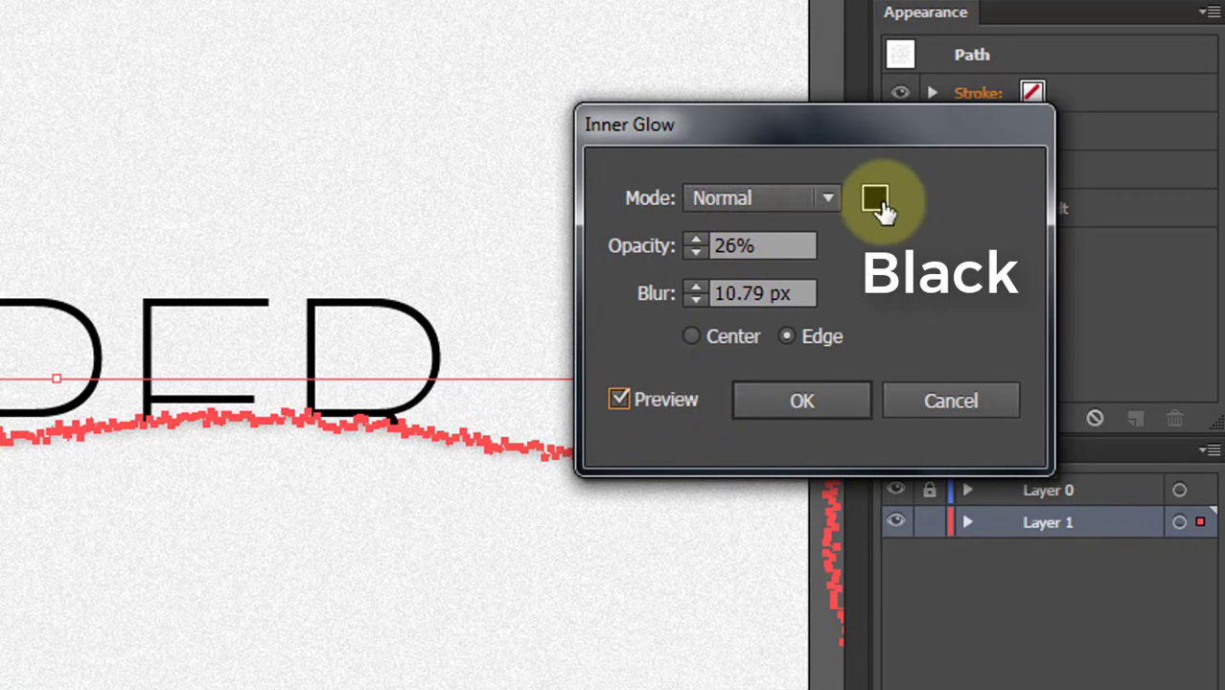
{"action": "left_click", "coordinate": [802, 293]}
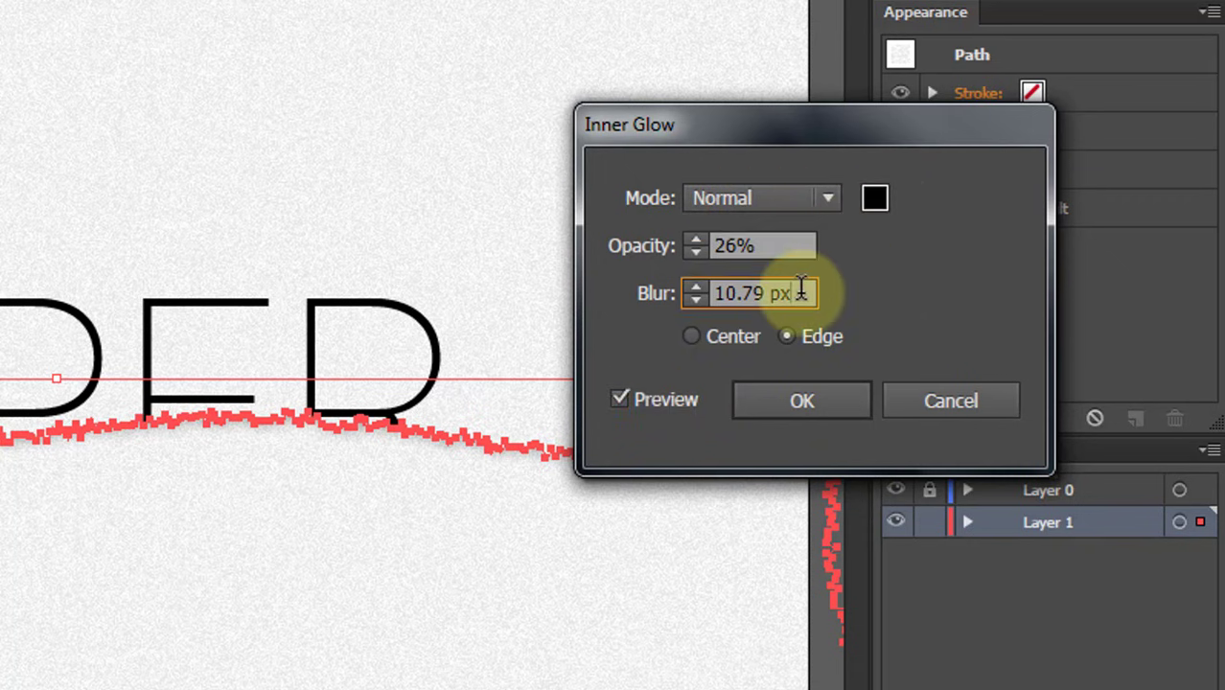
{"action": "left_click", "coordinate": [811, 401]}
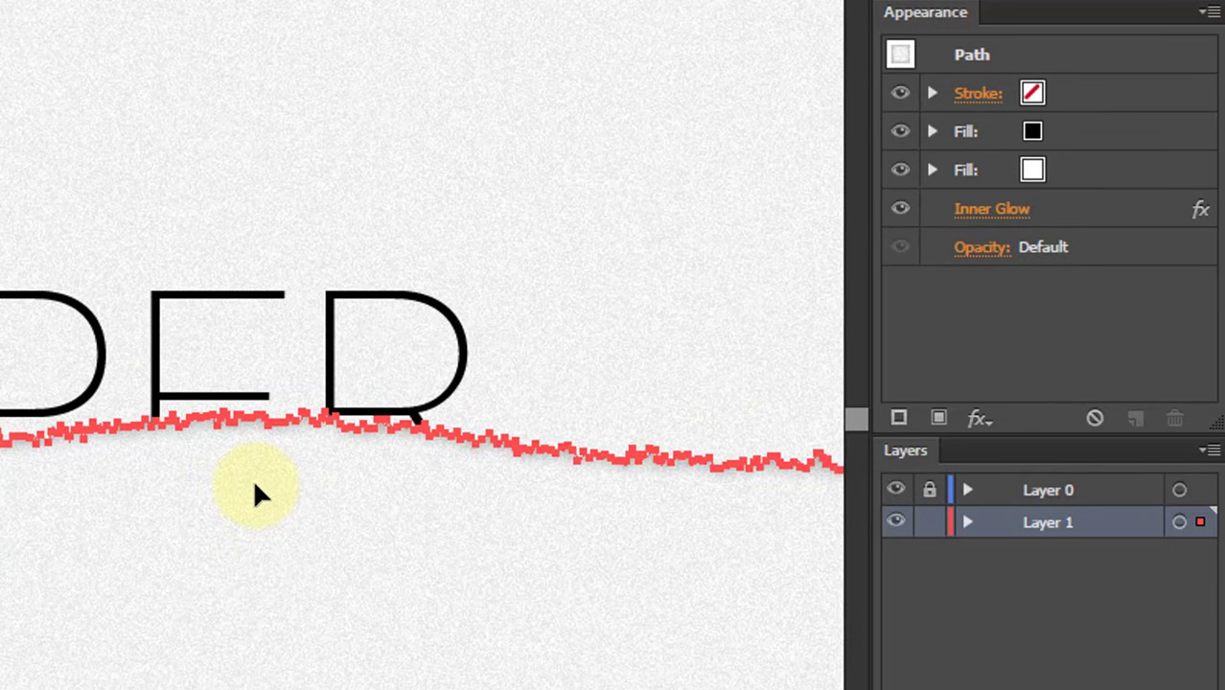
Add a Multiply Drop Shadow at 70% opacity, X 0, Y -2.16 px, 5.4 px blur
{"action": "key", "text": "ctrl+shift+a"}
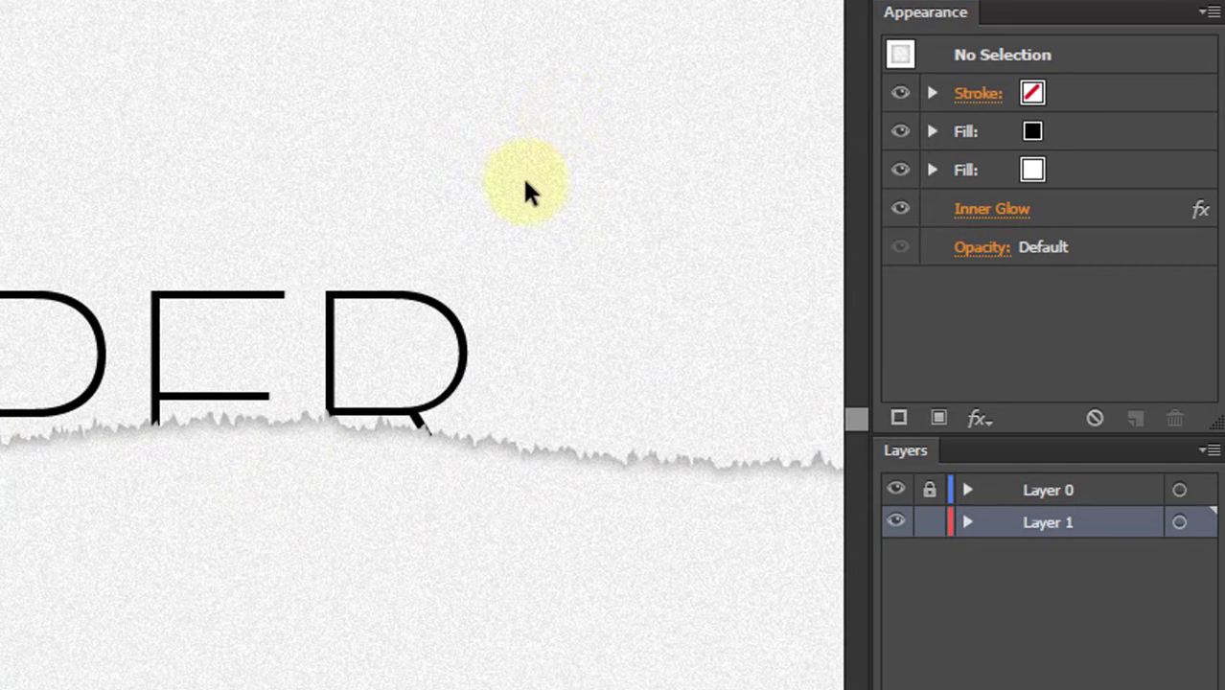
{"action": "left_click", "coordinate": [459, 555]}
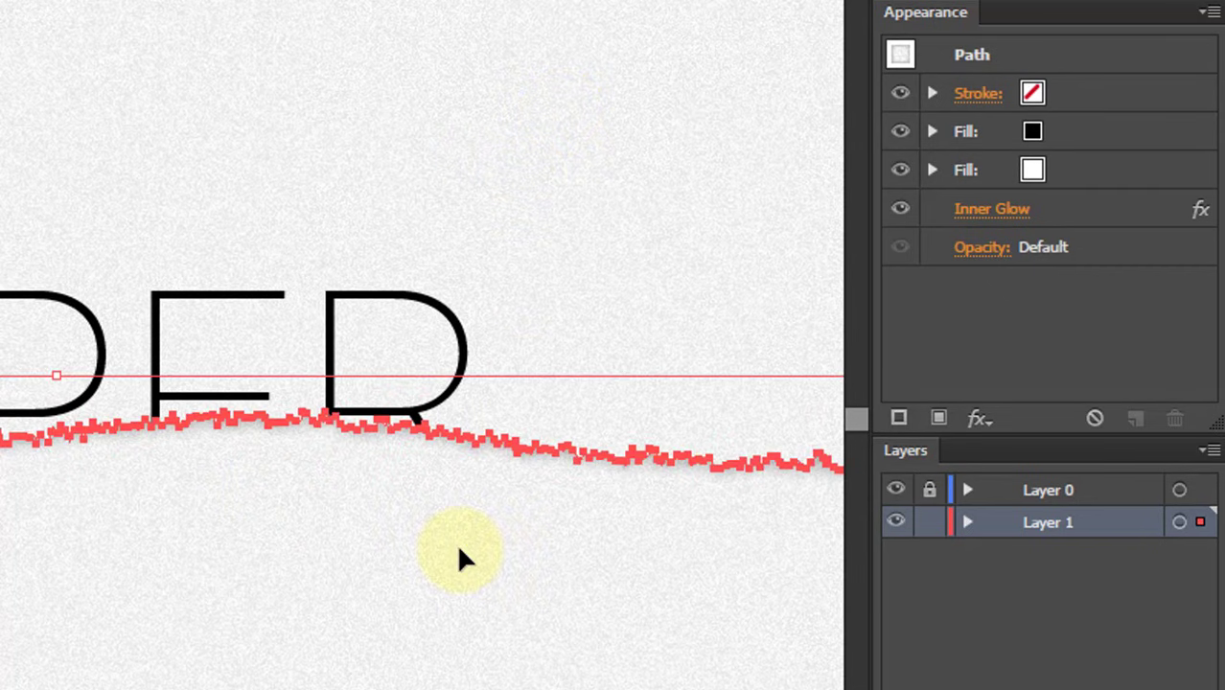
{"action": "left_click", "coordinate": [976, 422]}
{"action": "mouse_move", "coordinate": [739, 462]}
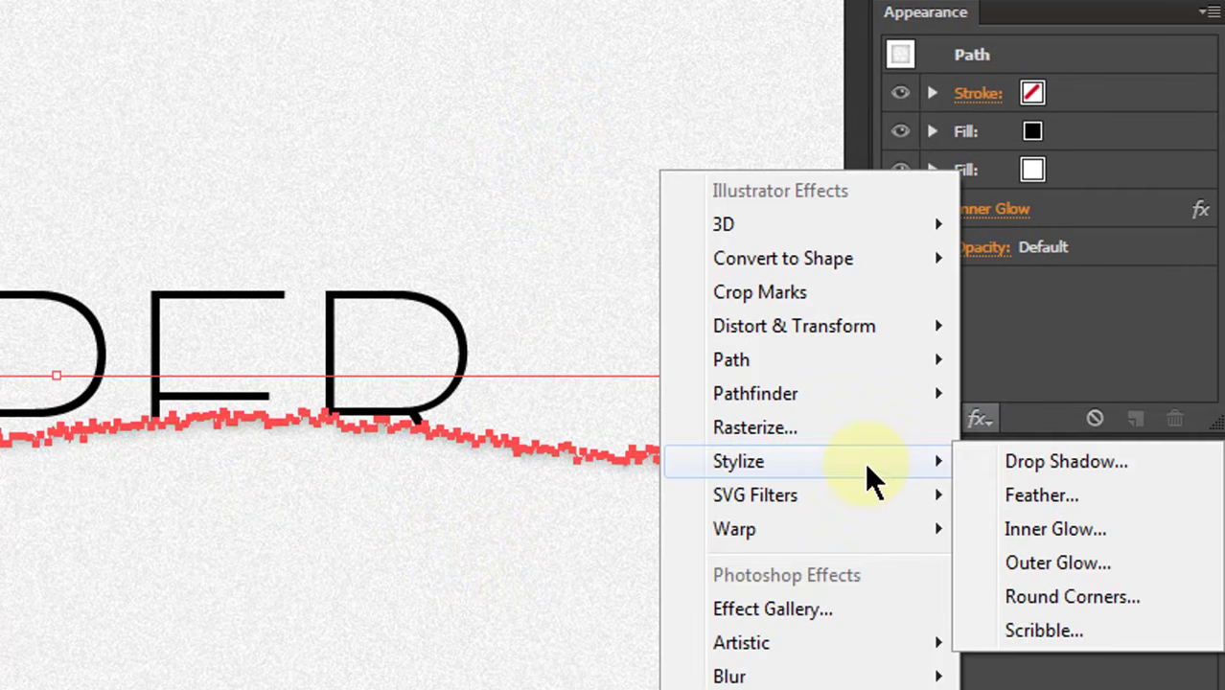
{"action": "left_click", "coordinate": [1054, 462]}
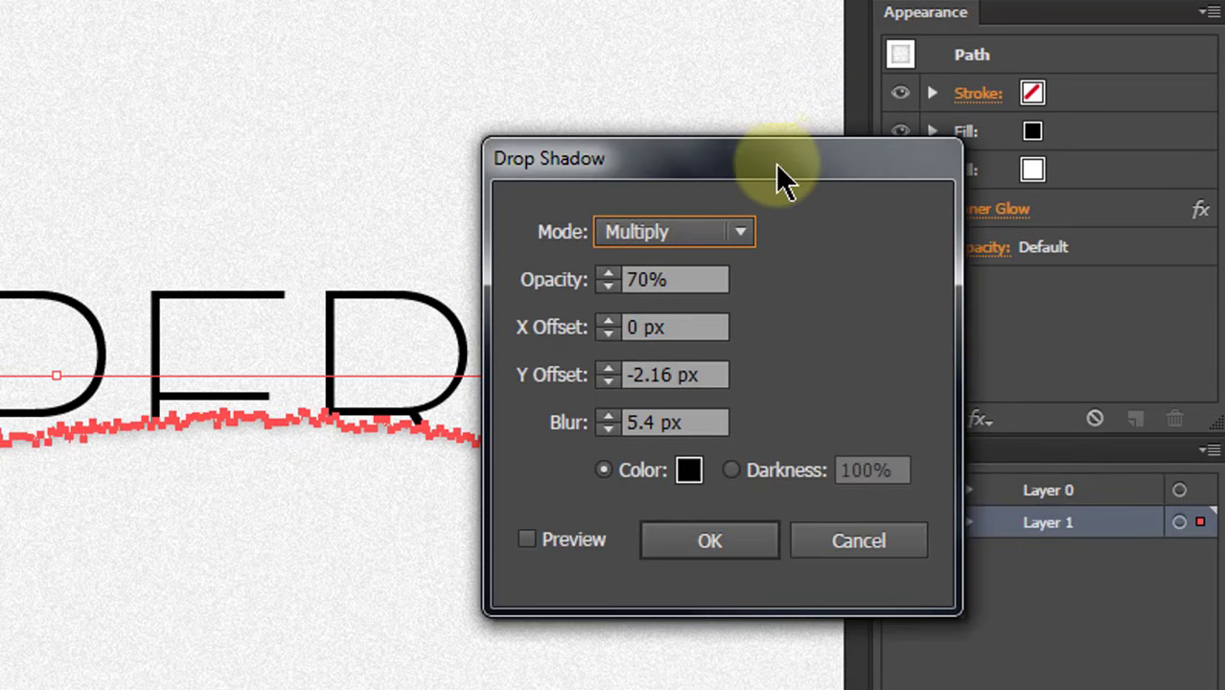
{"action": "left_click_drag", "start_coordinate": [775, 163], "coordinate": [565, 203]}
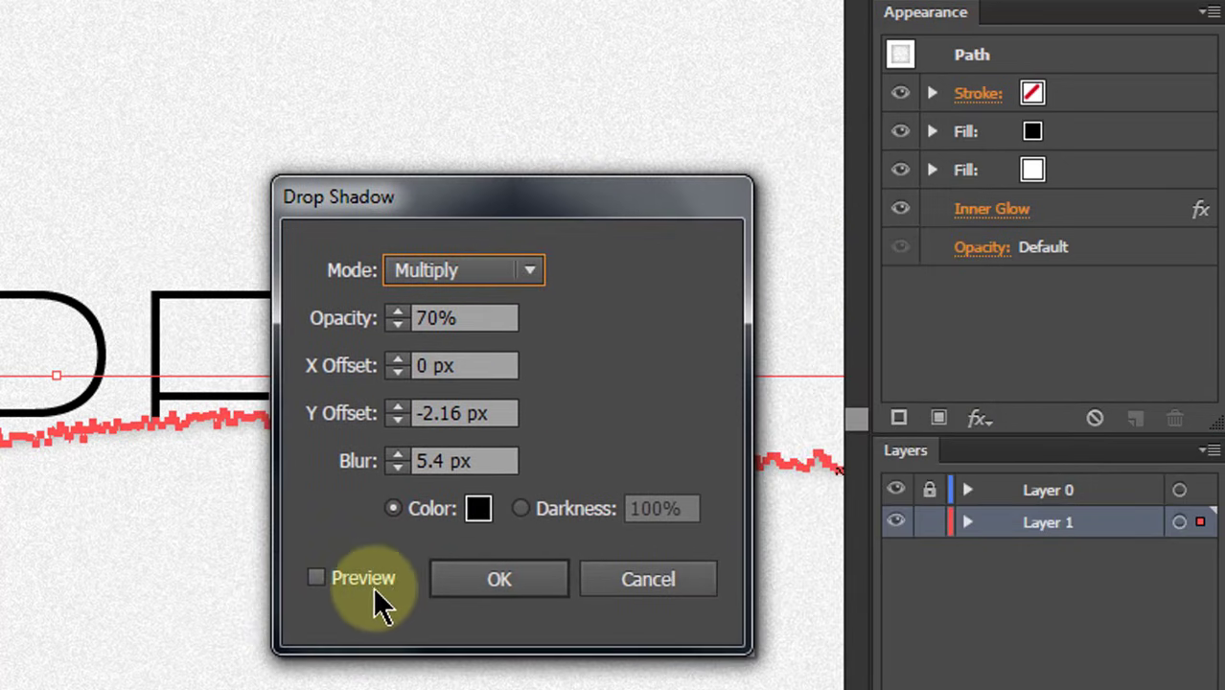
{"action": "left_click", "coordinate": [362, 587]}
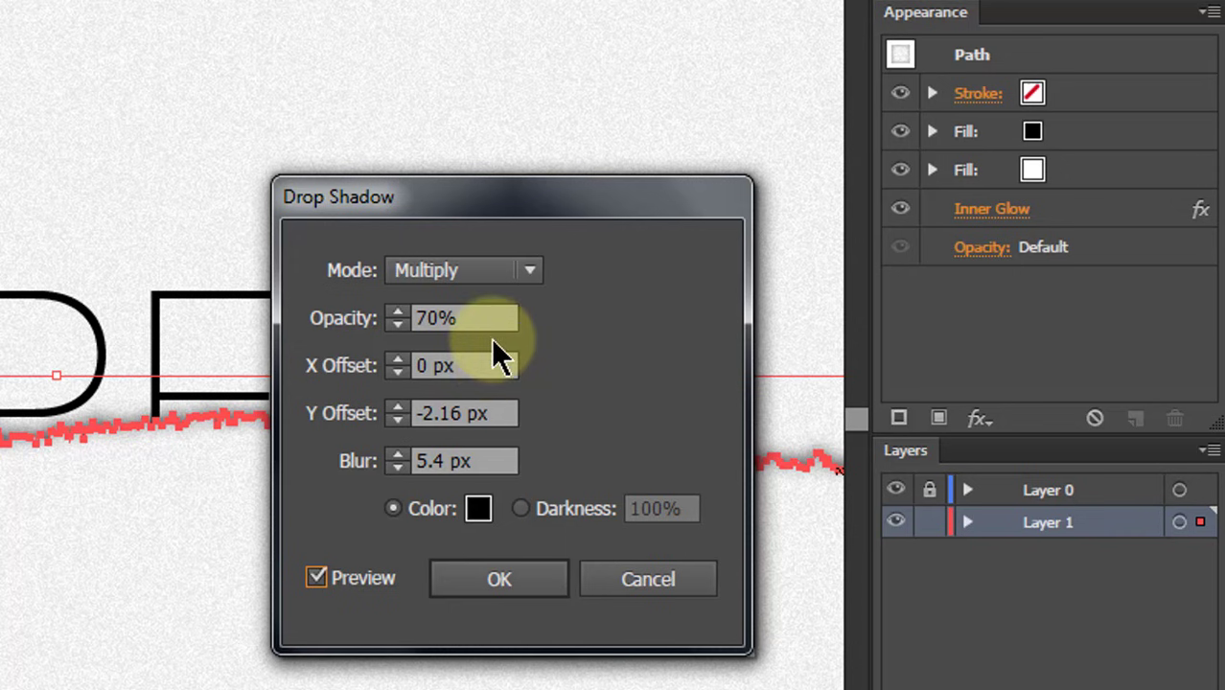
{"action": "left_click", "coordinate": [500, 580]}
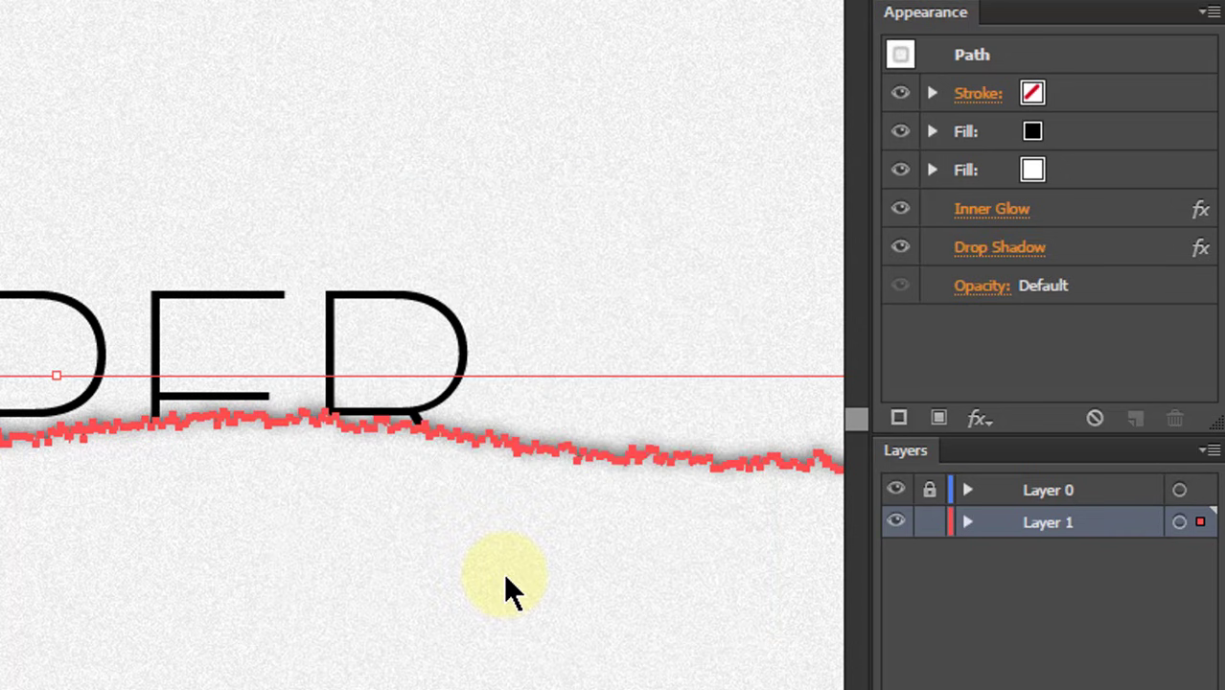
Recolour the torn sheet's white fill to the R=230 G=230 B=230 grey swatch, then deselect
{"action": "left_click", "coordinate": [1090, 179]}
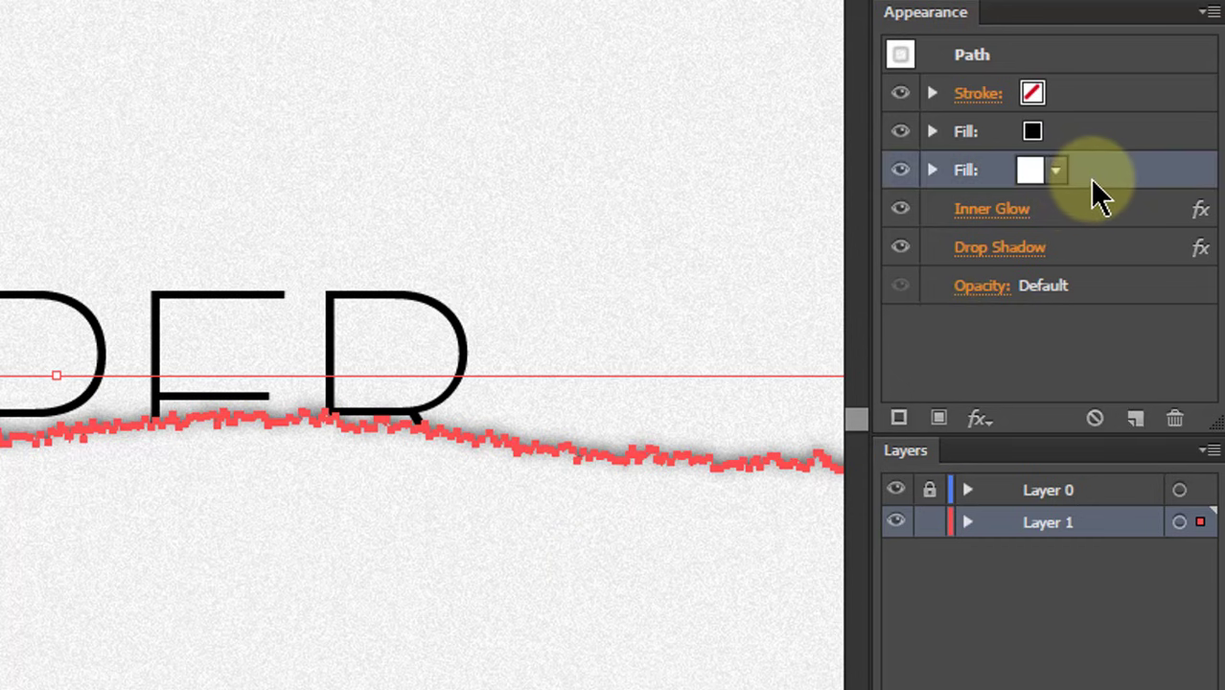
{"action": "left_click", "coordinate": [1062, 177]}
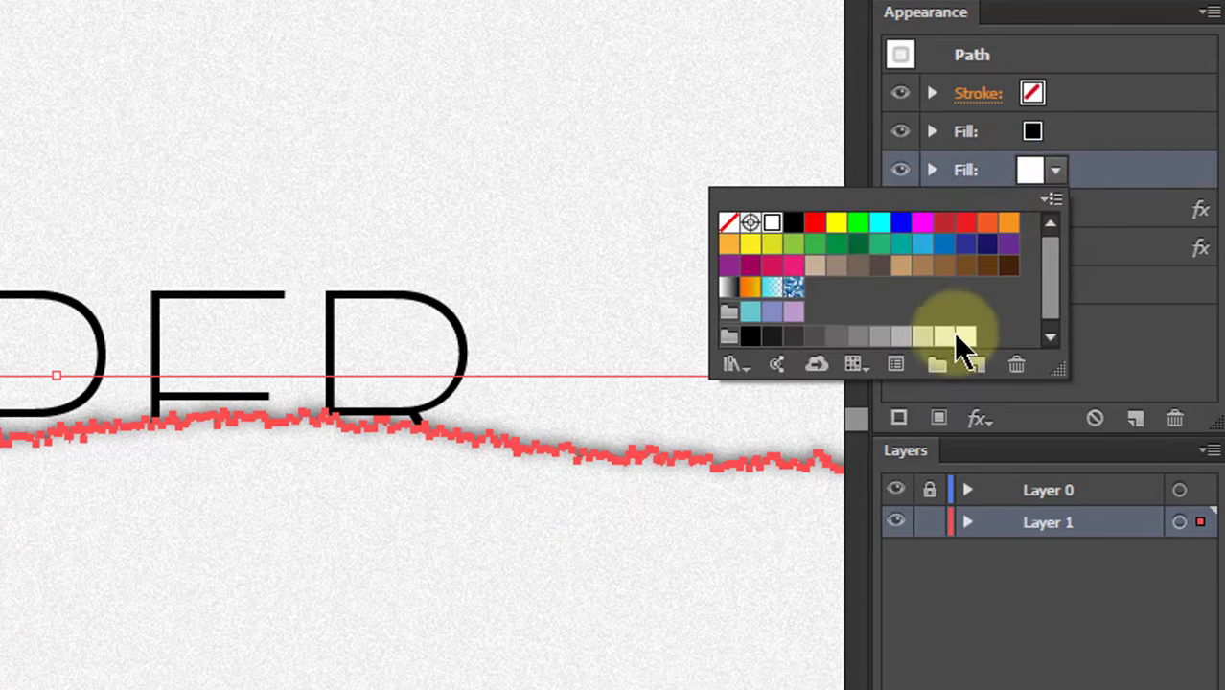
{"action": "left_click", "coordinate": [944, 341]}
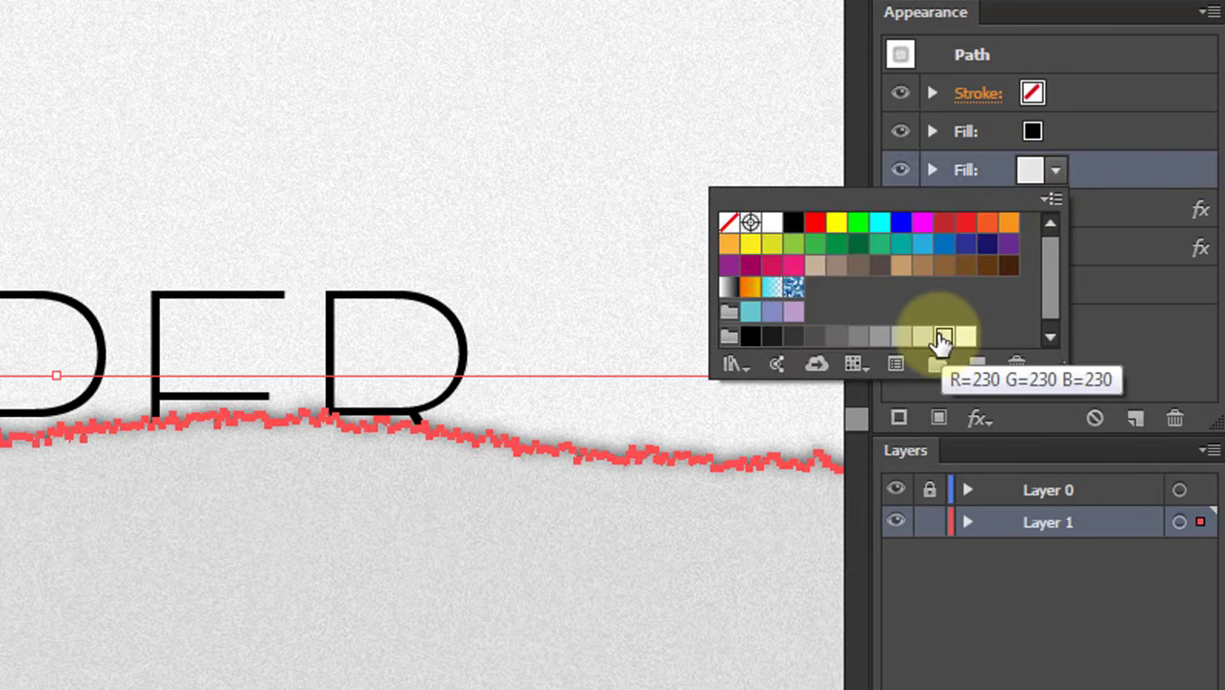
{"action": "left_click", "coordinate": [1029, 172]}
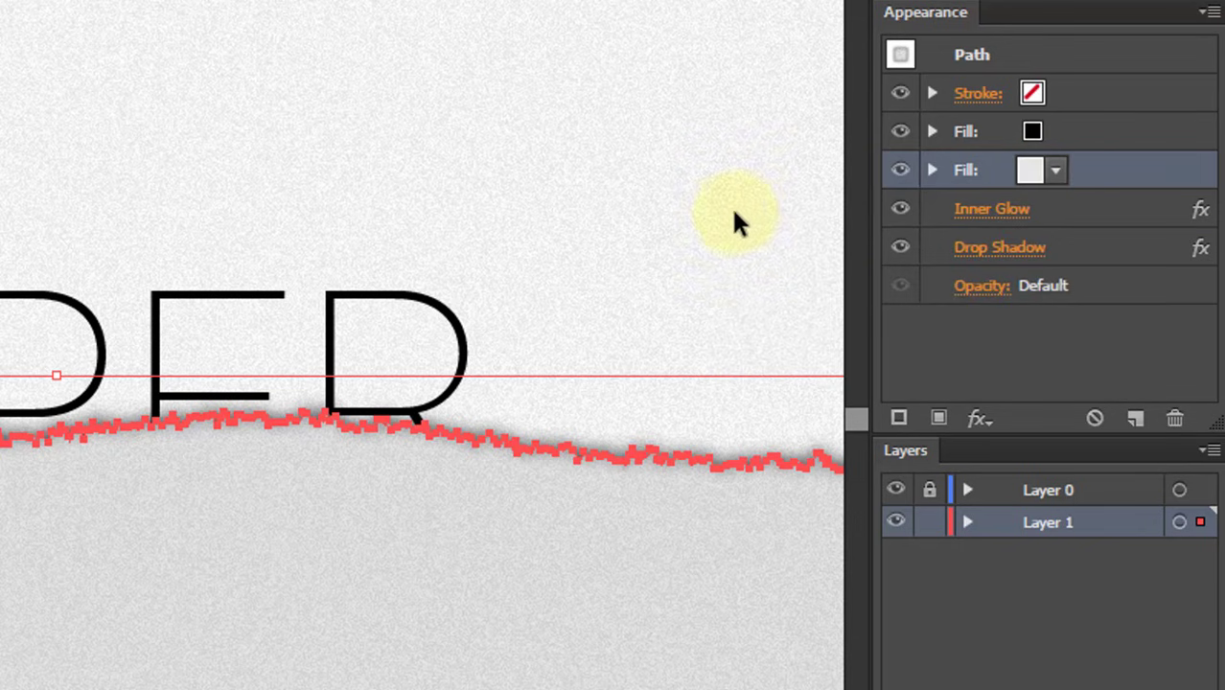
{"action": "key", "text": "ctrl+h"}
{"action": "left_click", "coordinate": [723, 225]}
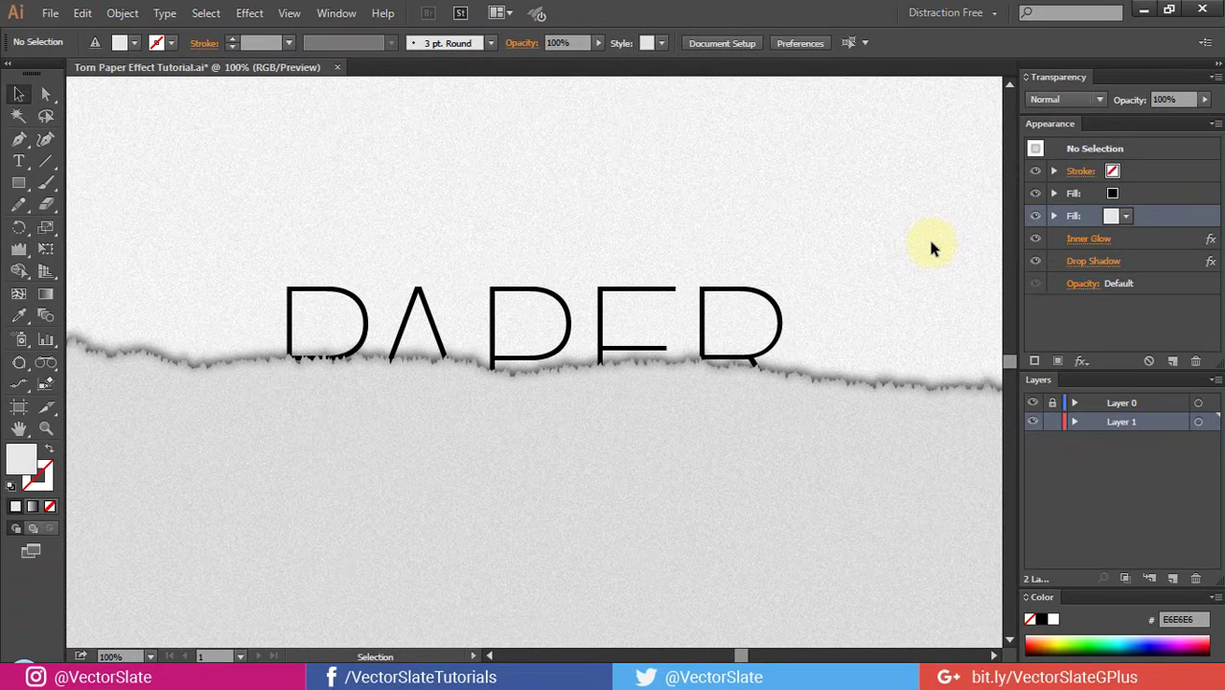
Duplicate the PAPER text, set it to Times New Roman, and move it onto the tear
{"action": "left_click_drag", "start_coordinate": [684, 314], "coordinate": [678, 163]}
{"action": "left_click", "coordinate": [651, 42]}
{"action": "type", "text": "R"}
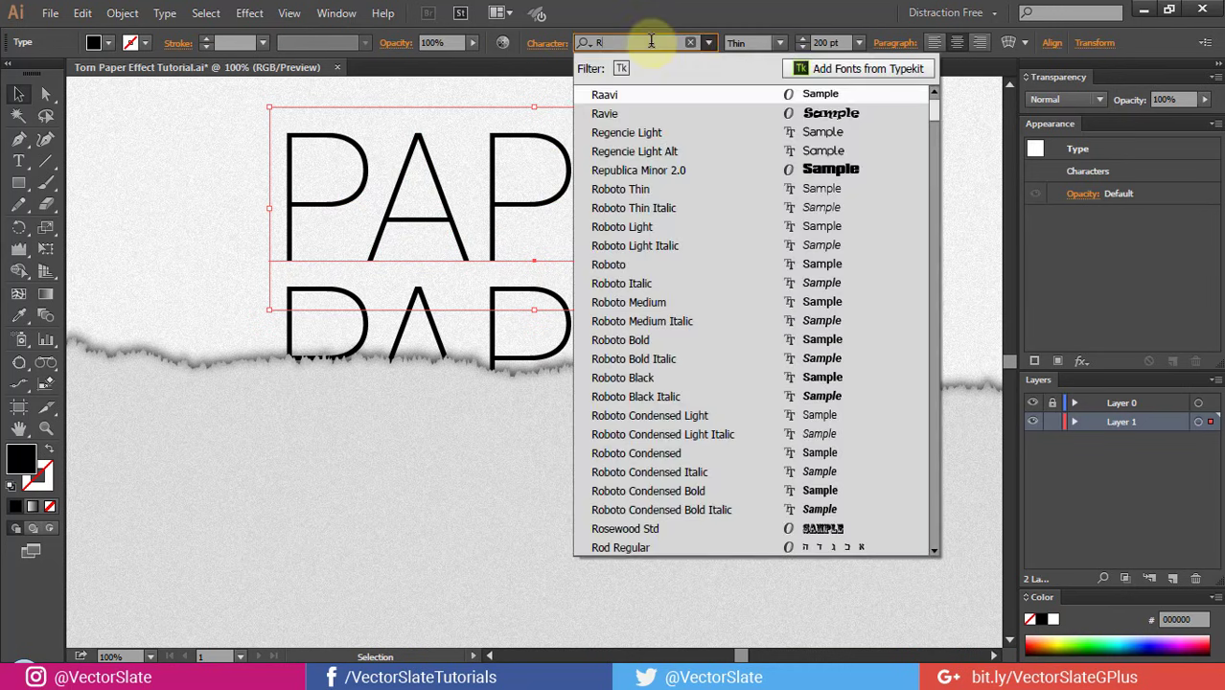
{"action": "type", "text": "Times"}
{"action": "key", "text": "Down"}
{"action": "key", "text": "Down"}
{"action": "key", "text": "Return"}
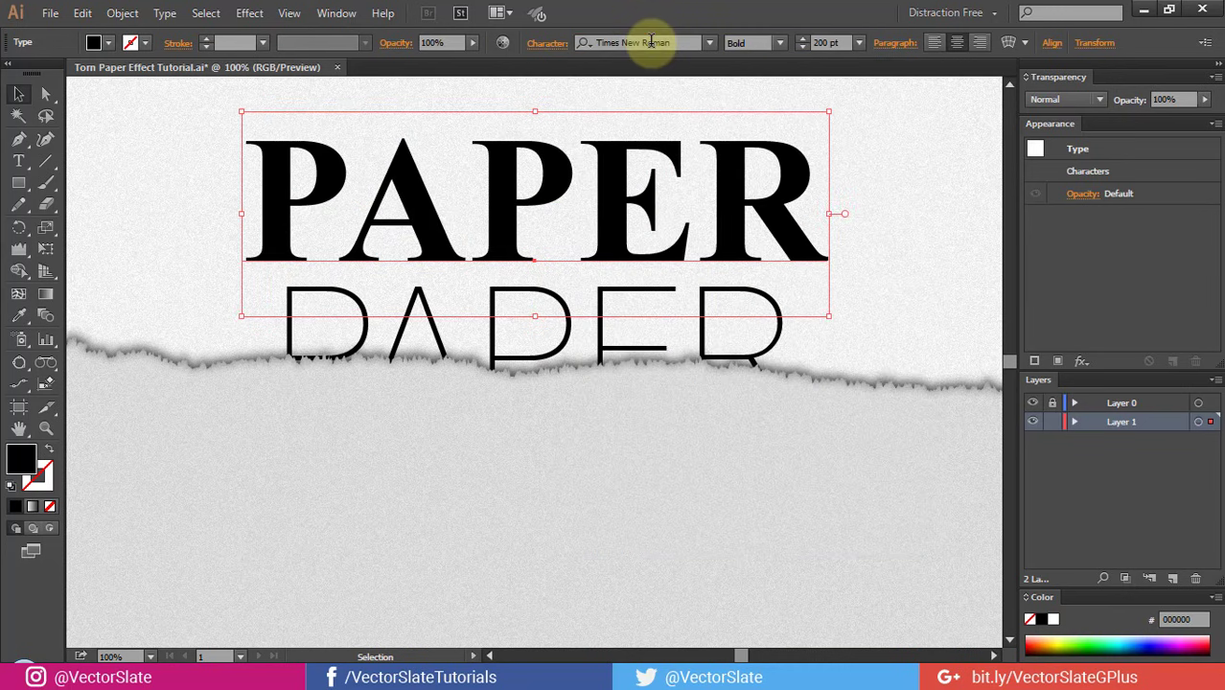
{"action": "left_click_drag", "start_coordinate": [606, 152], "coordinate": [606, 355]}
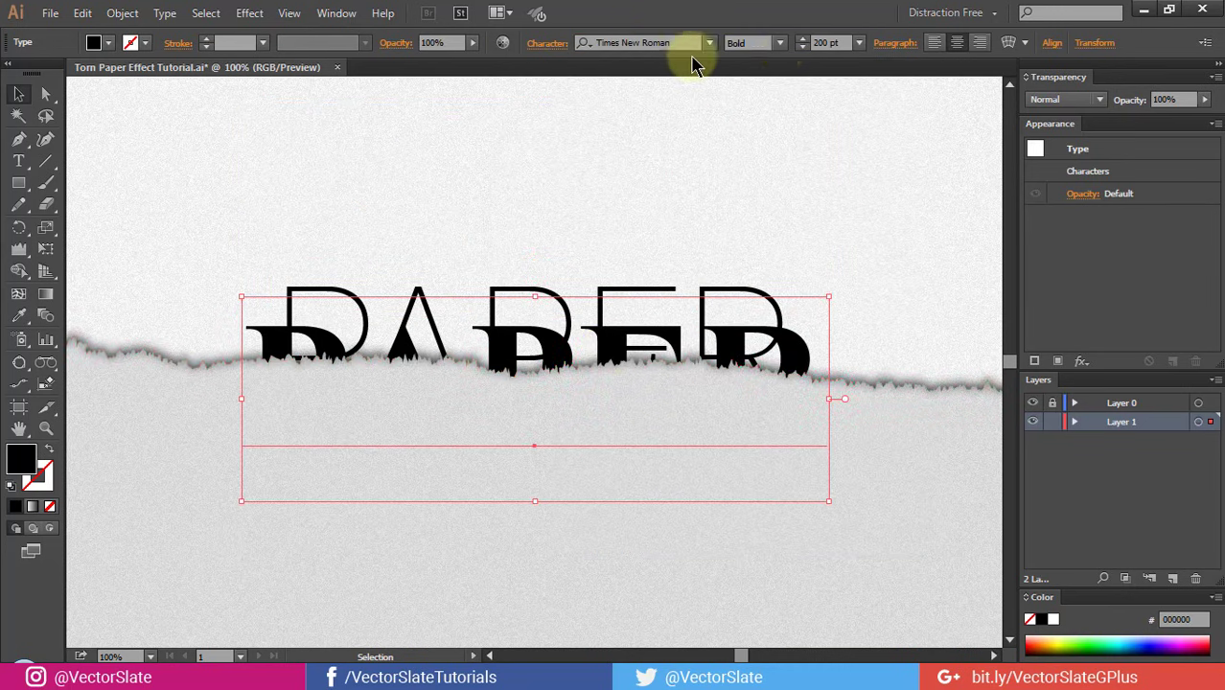
Set the serif PAPER to Regular weight, align it over the original, and select the torn path
{"action": "left_click", "coordinate": [780, 42]}
{"action": "left_click", "coordinate": [753, 76]}
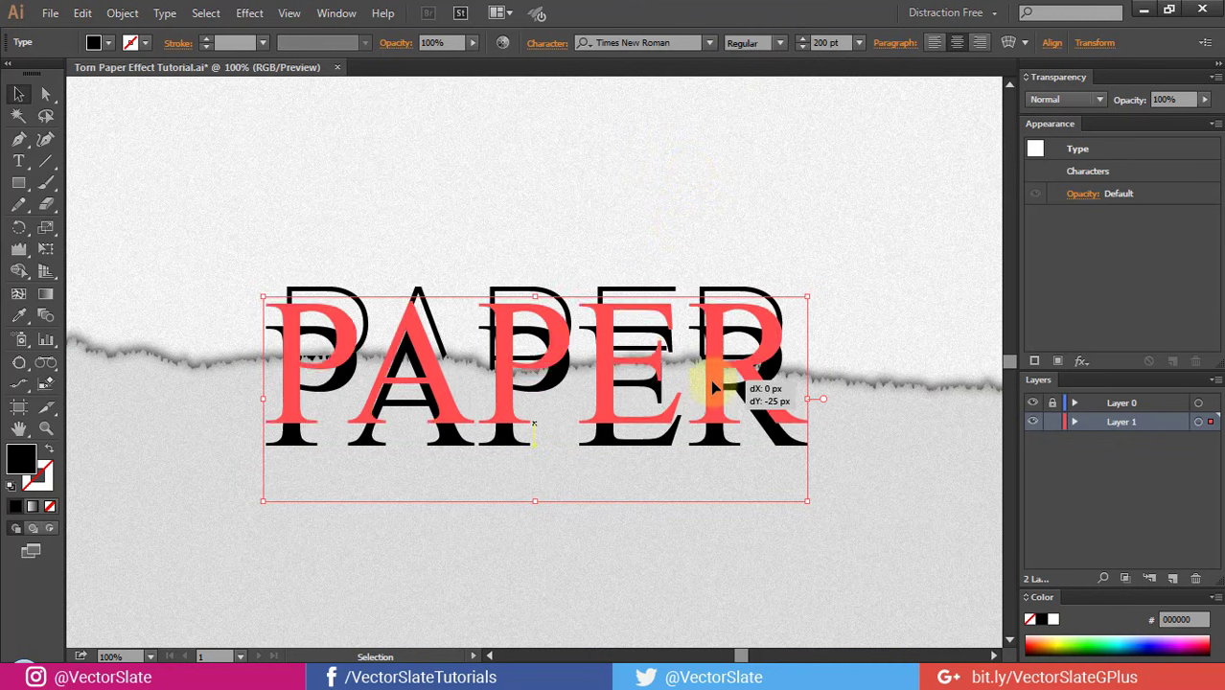
{"action": "left_click_drag", "start_coordinate": [717, 408], "coordinate": [717, 377]}
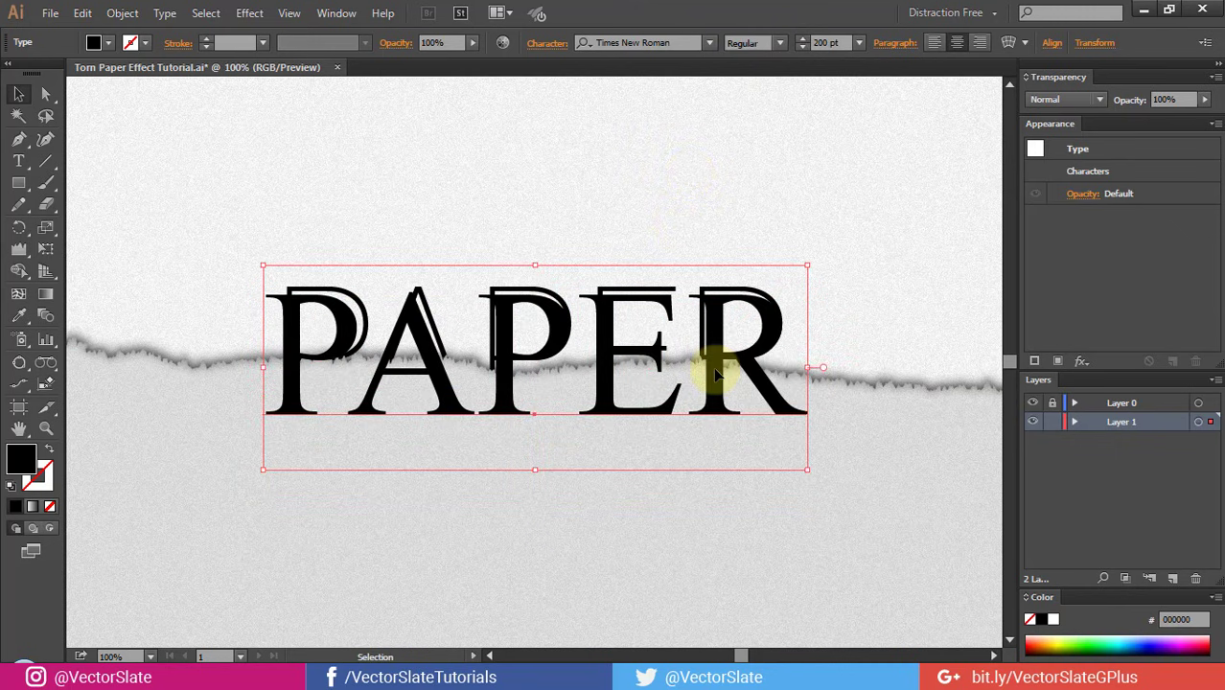
{"action": "key", "text": "shift+Down"}
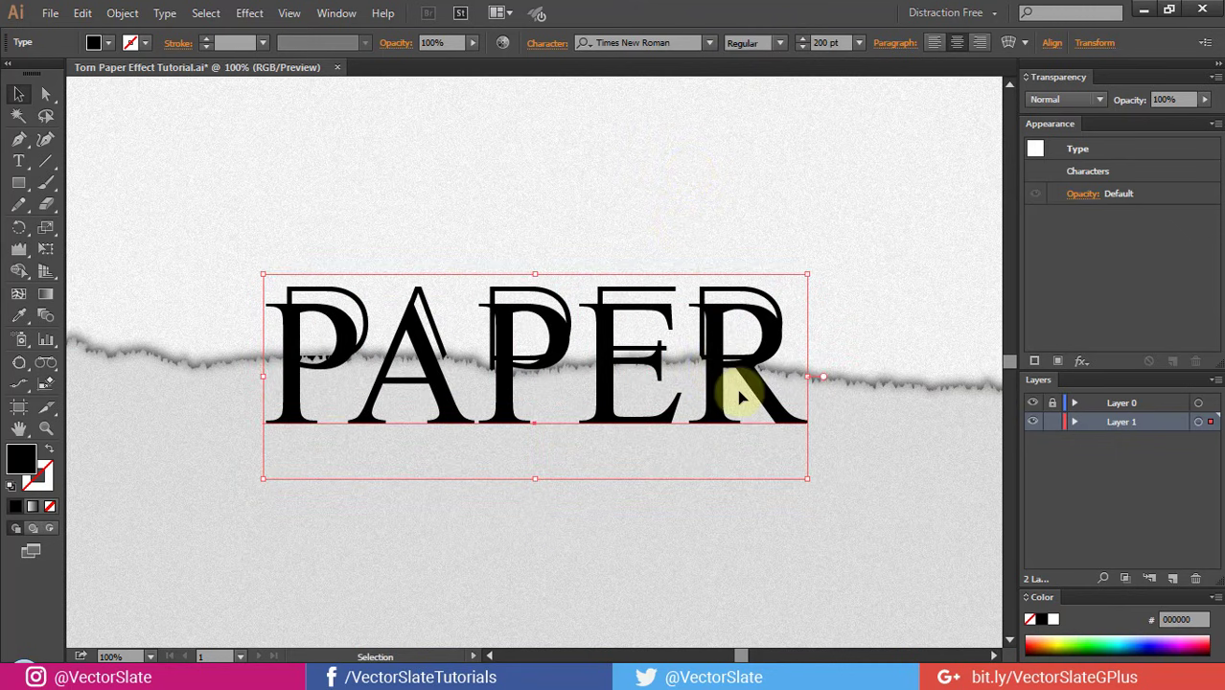
{"action": "left_click", "coordinate": [892, 489]}
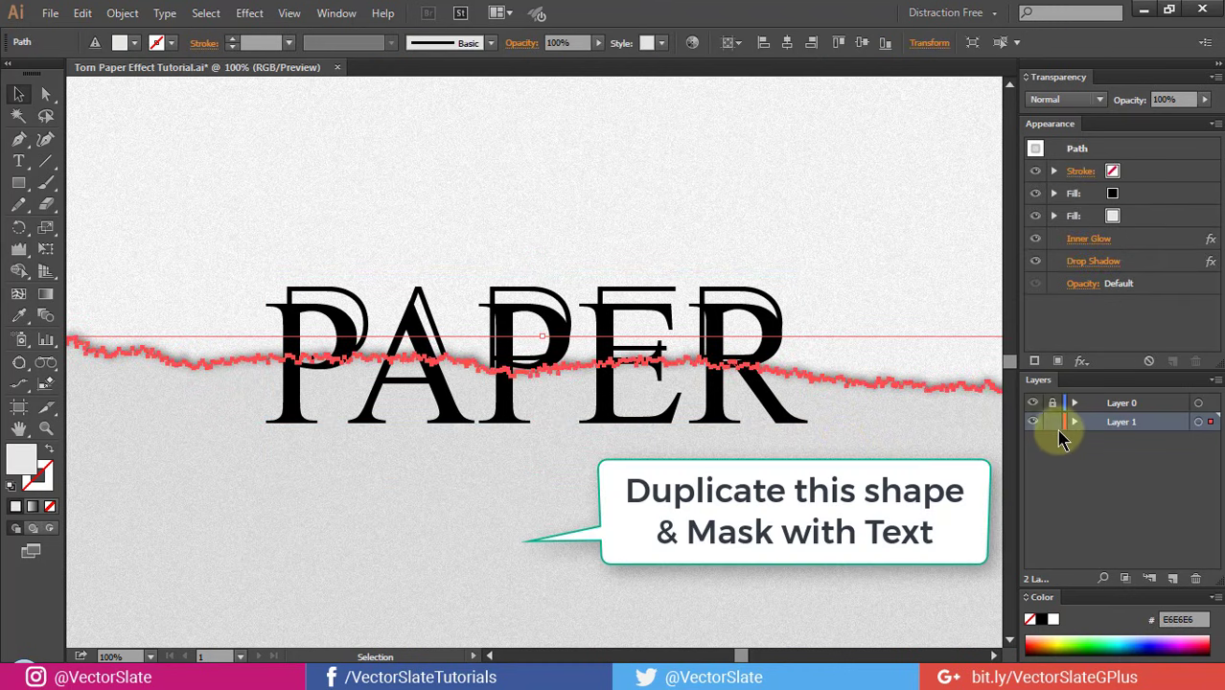
Copy the torn-paper path and paste a duplicate in front with Ctrl+F
{"action": "key", "text": "a"}
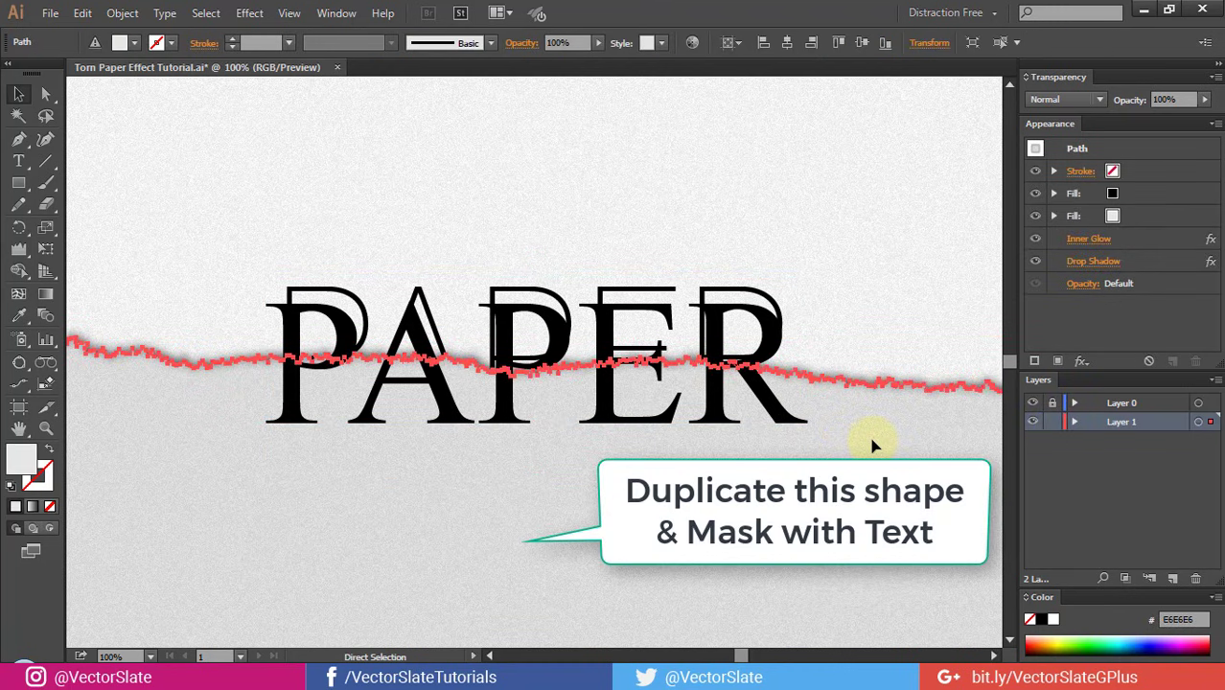
{"action": "key", "text": "v"}
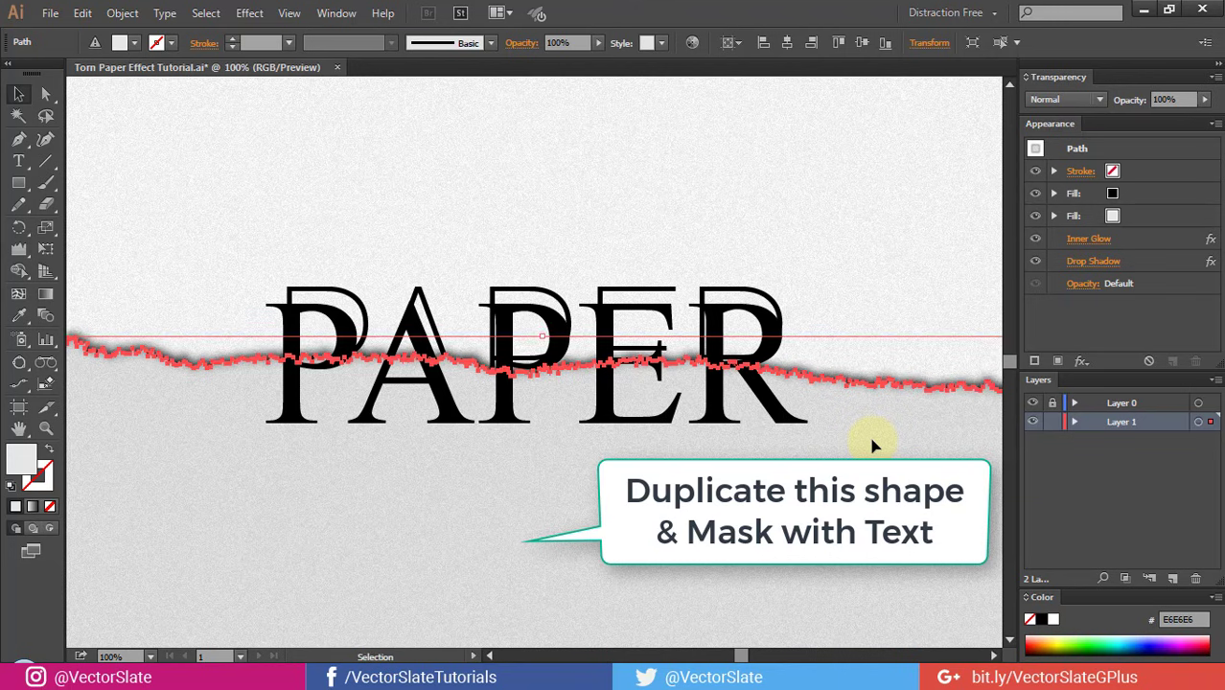
{"action": "key", "text": "ctrl+c"}
{"action": "key", "text": "ctrl+f"}
{"action": "key", "text": "ctrl"}
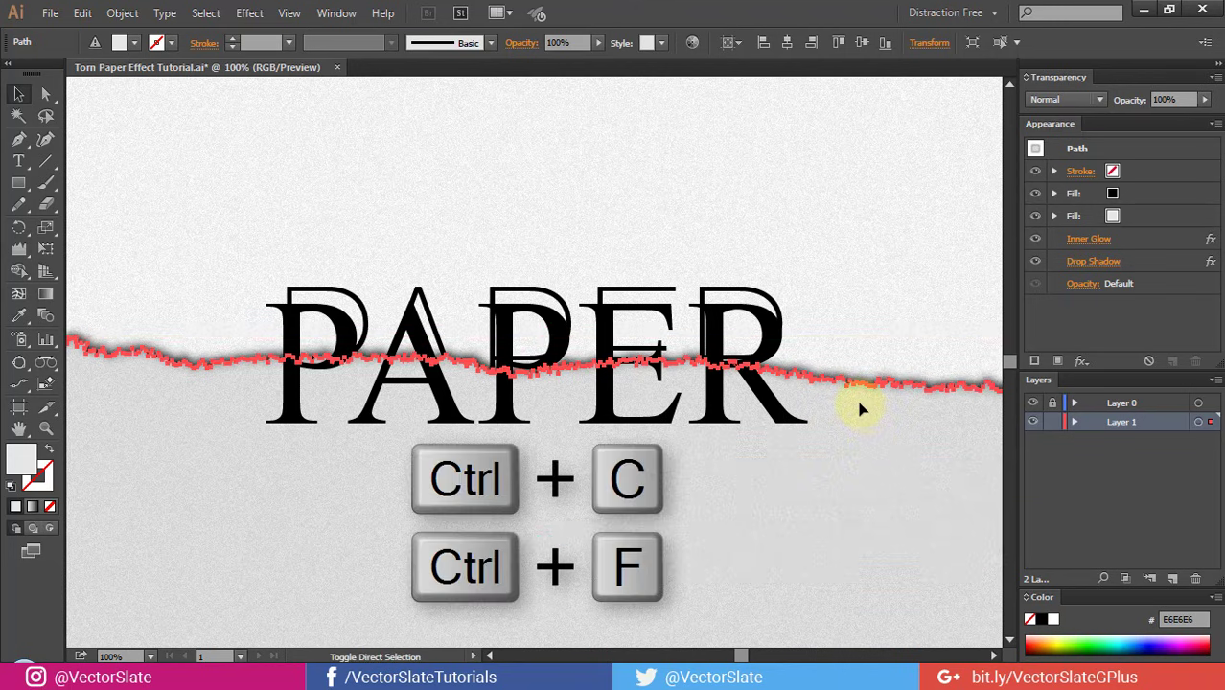
{"action": "key", "text": "ctrl+f"}
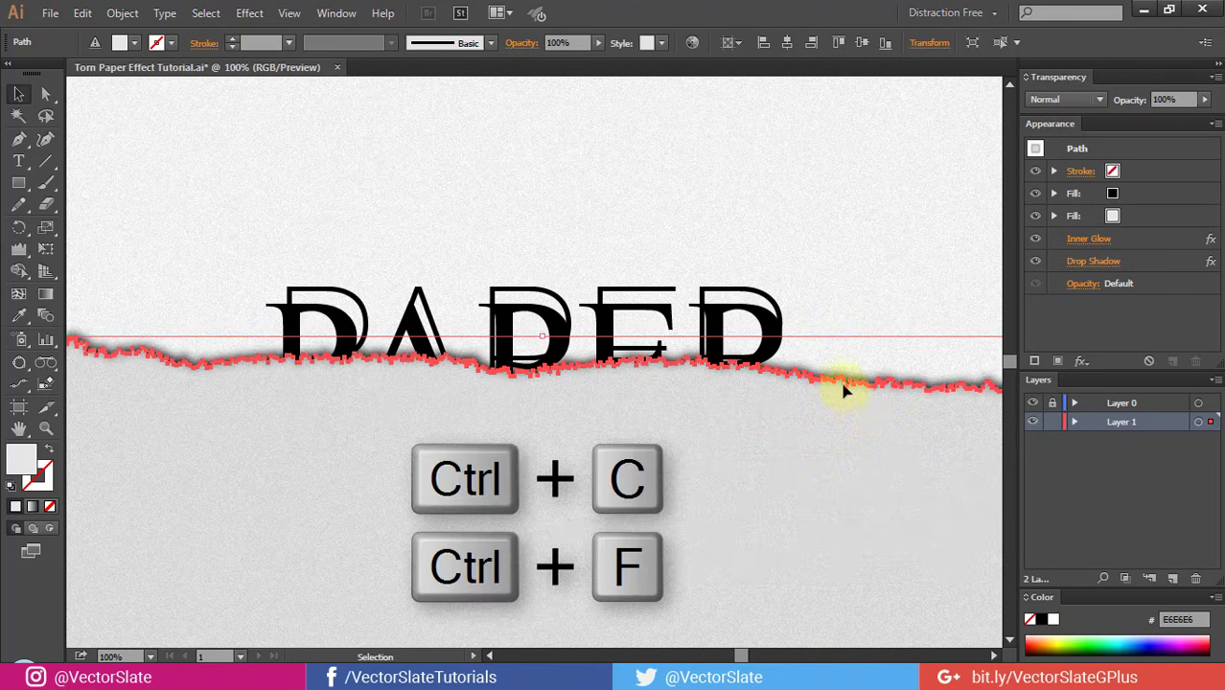
Make a clipping mask from the torn-path copy and the bold PAPER text
{"action": "left_click", "coordinate": [765, 322], "text": "shift"}
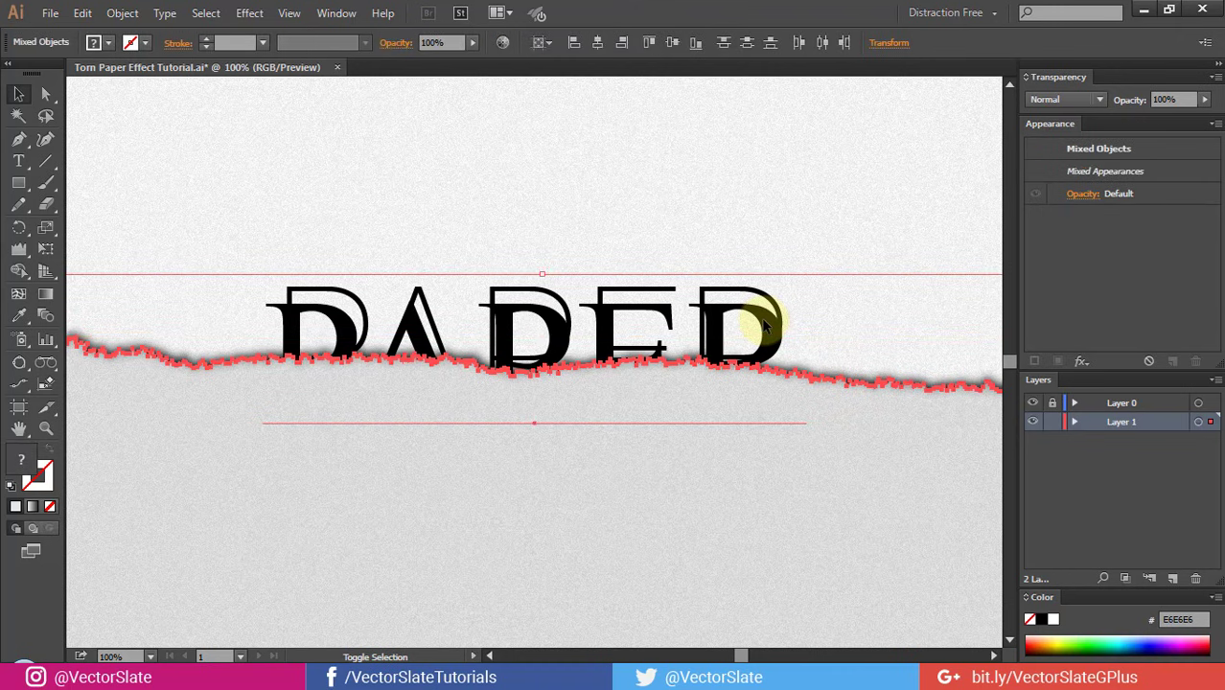
{"action": "right_click", "coordinate": [764, 326]}
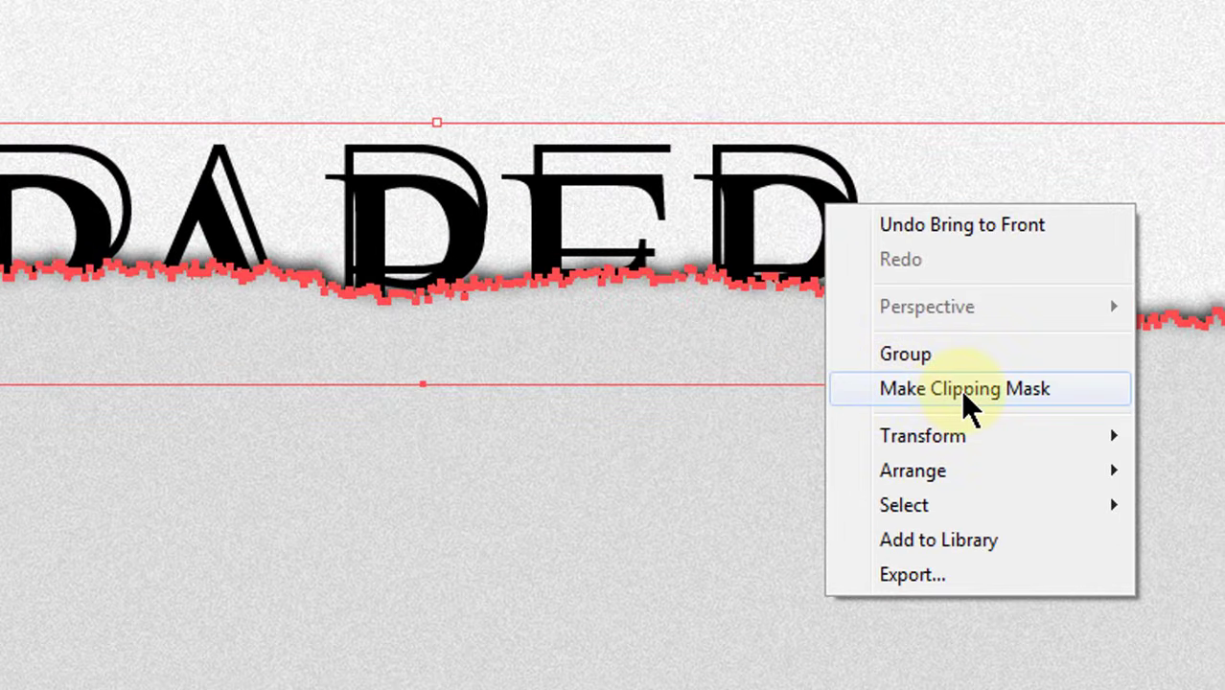
{"action": "left_click", "coordinate": [959, 389]}
{"action": "left_click", "coordinate": [767, 286]}
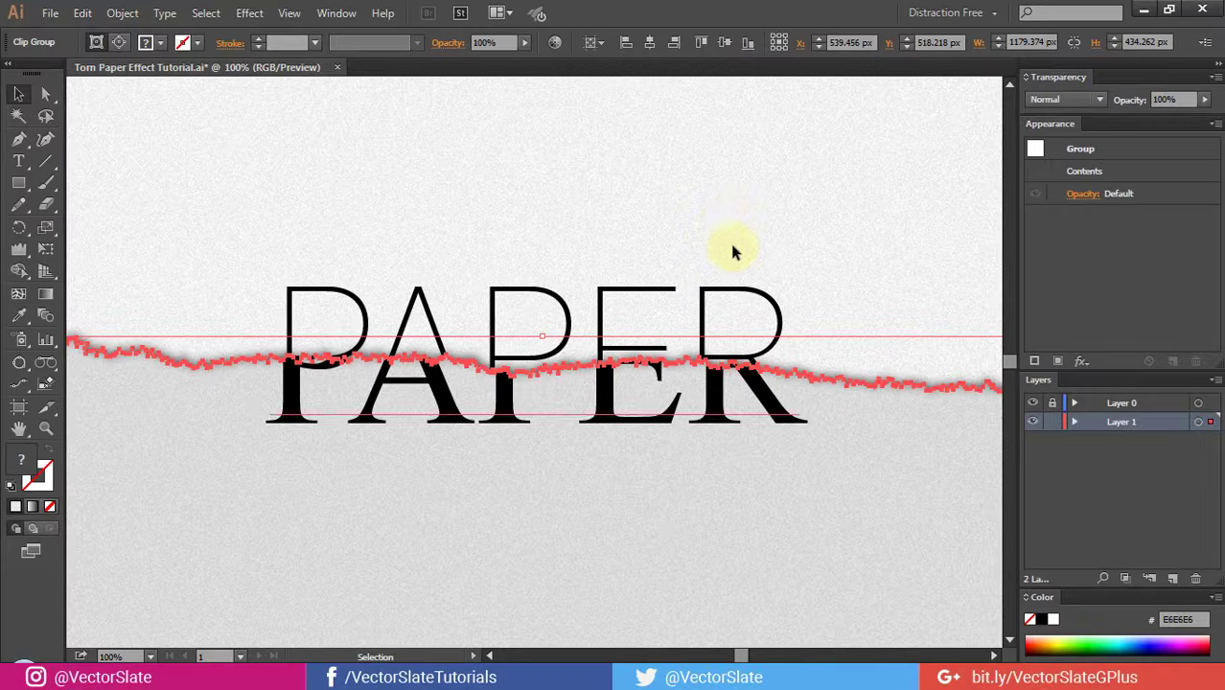
Alt-drag a copy of the torn-paper shape upward and fill it with white FFFFFF
{"action": "left_click", "coordinate": [862, 303]}
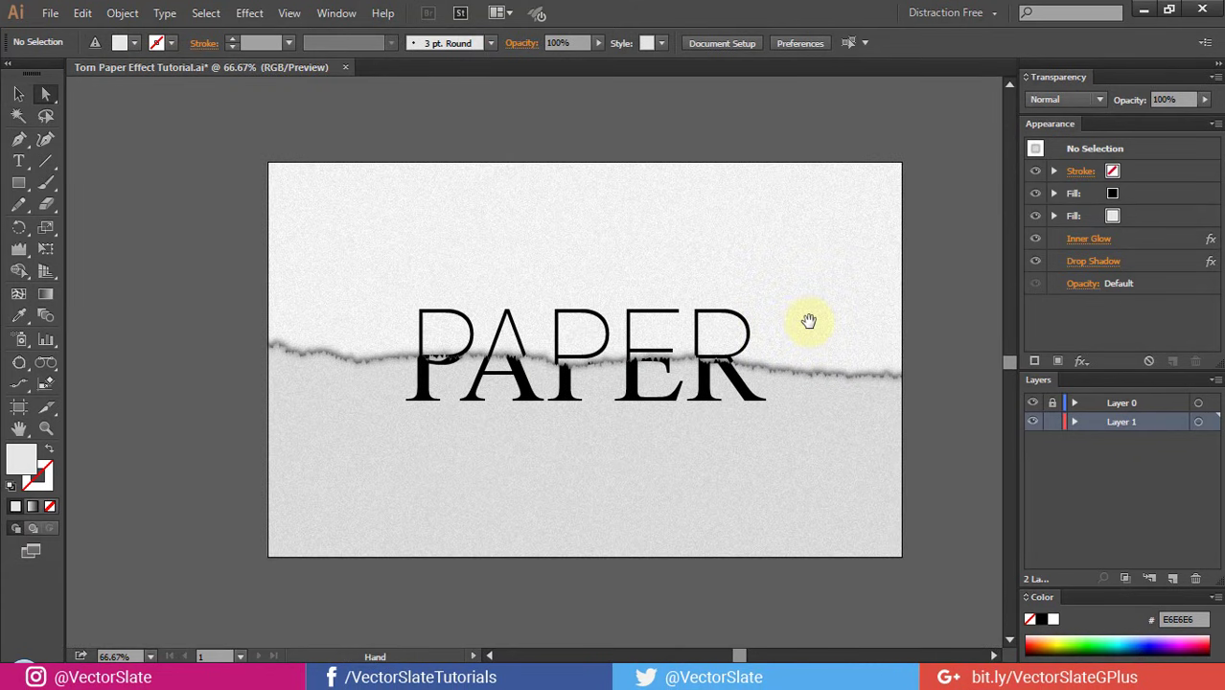
{"action": "left_click", "coordinate": [847, 428]}
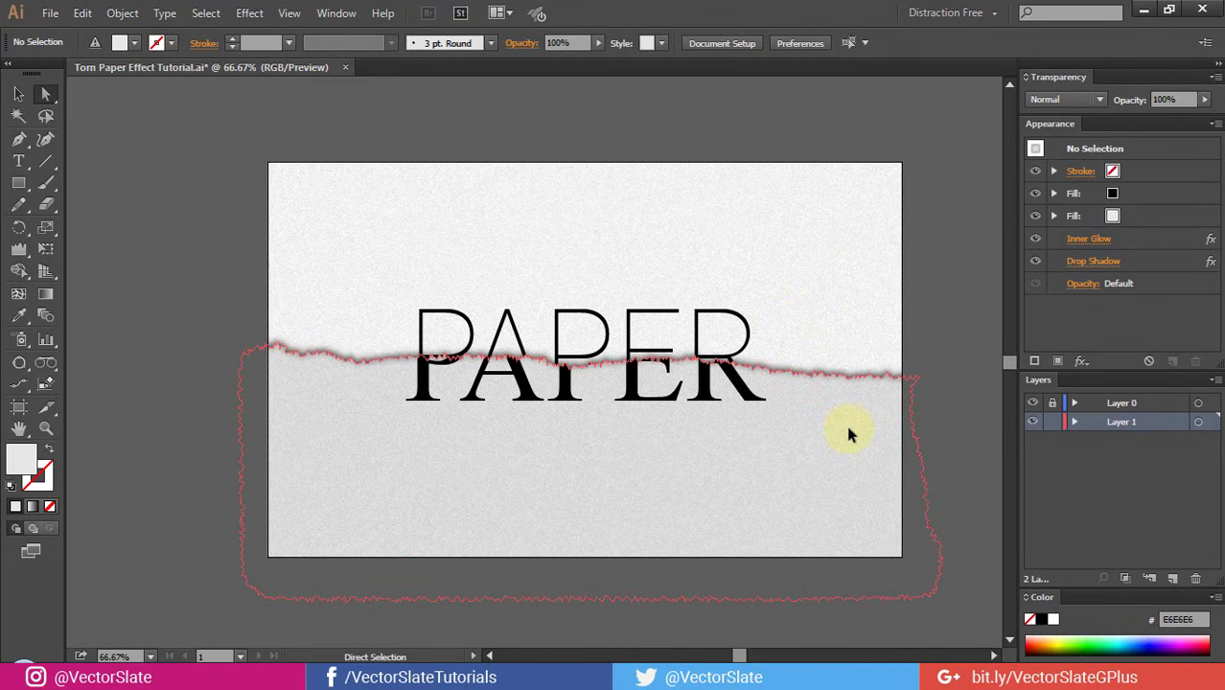
{"action": "left_click", "coordinate": [1072, 422]}
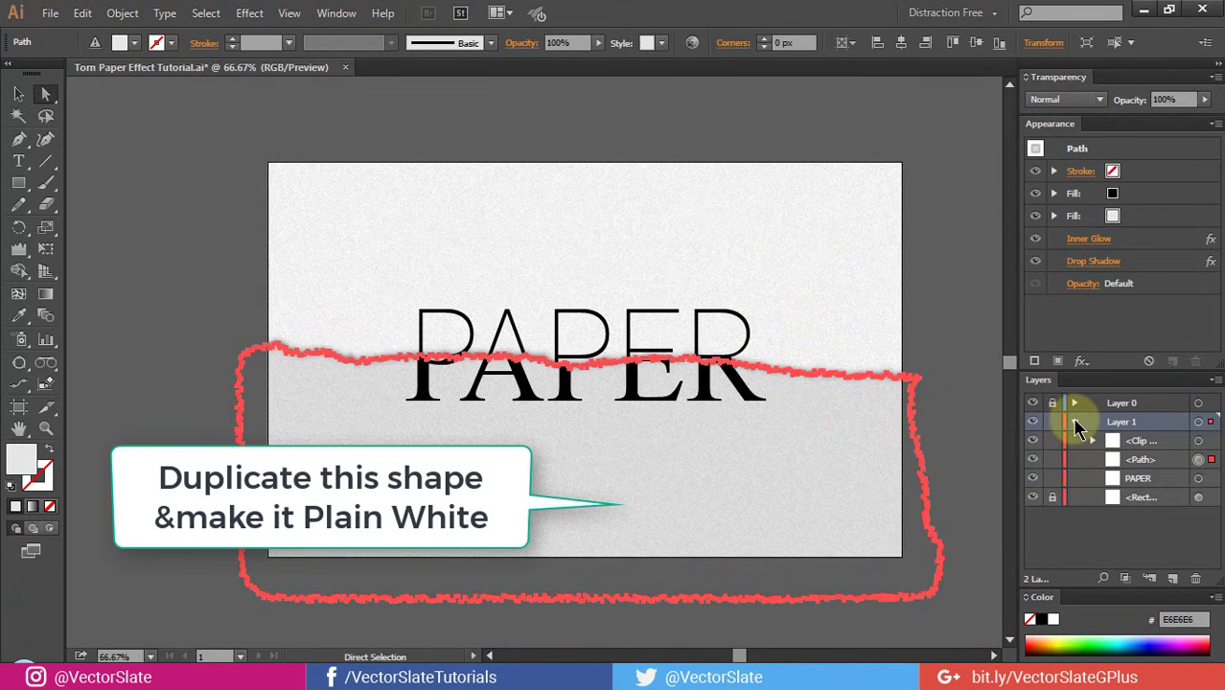
{"action": "left_click", "coordinate": [1194, 462]}
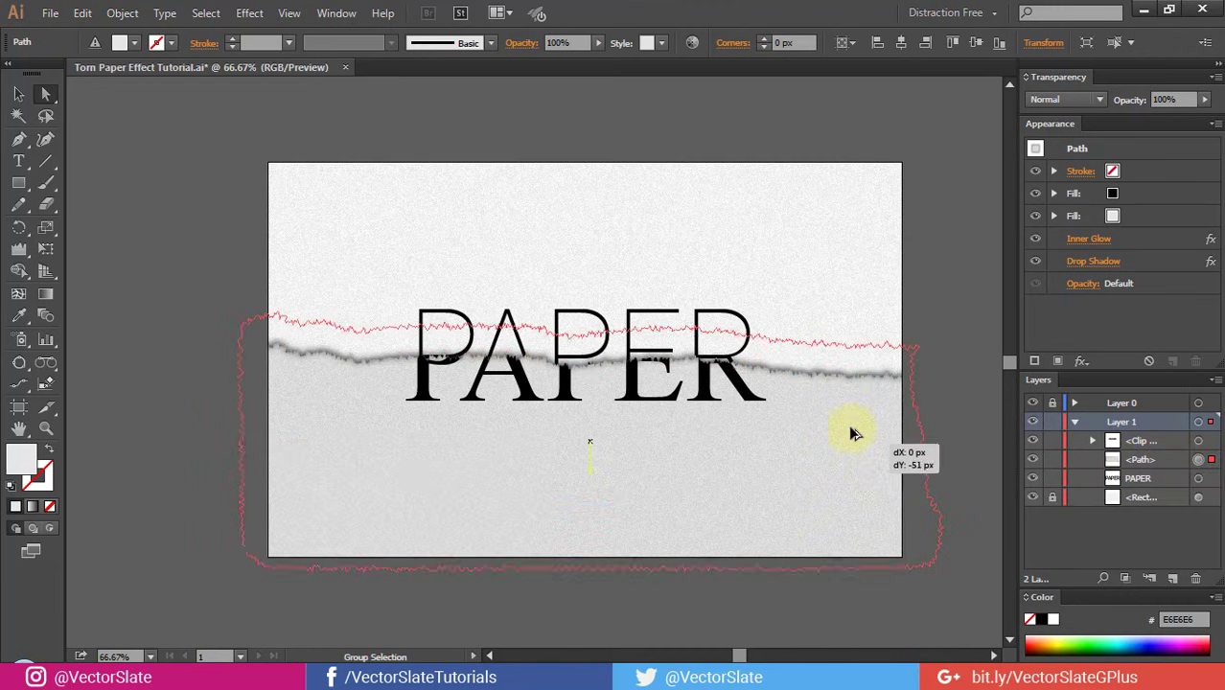
{"action": "left_click_drag", "start_coordinate": [868, 481], "coordinate": [849, 396]}
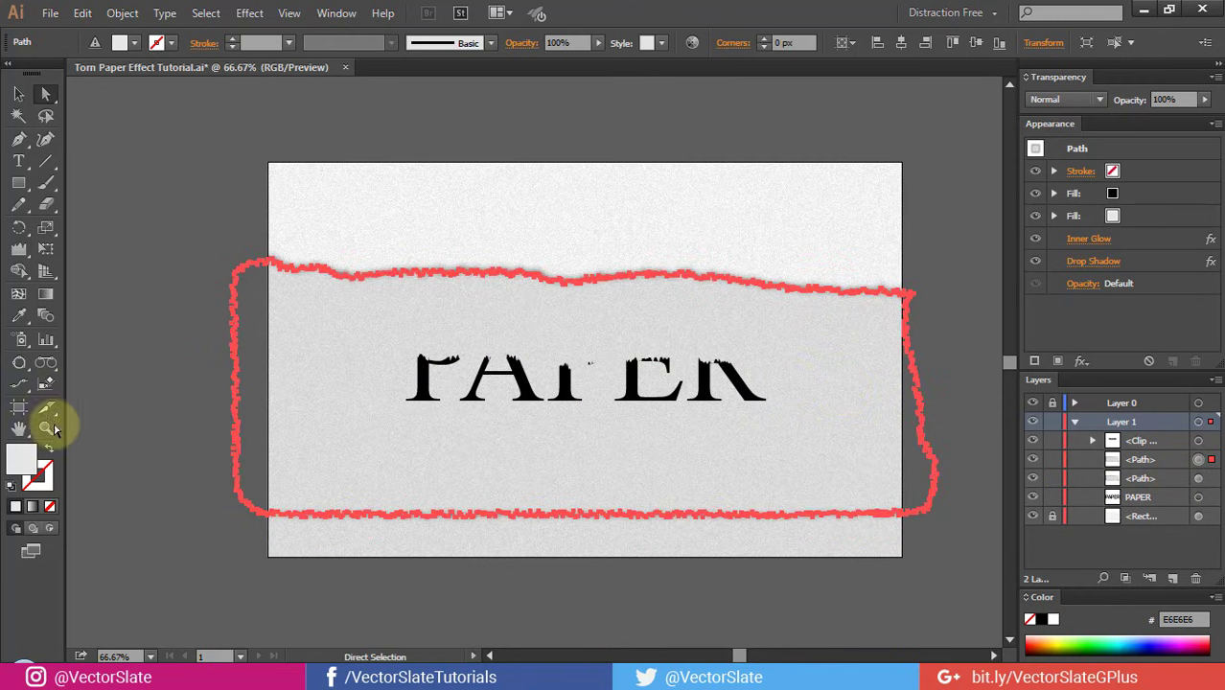
{"action": "double_click", "coordinate": [21, 459]}
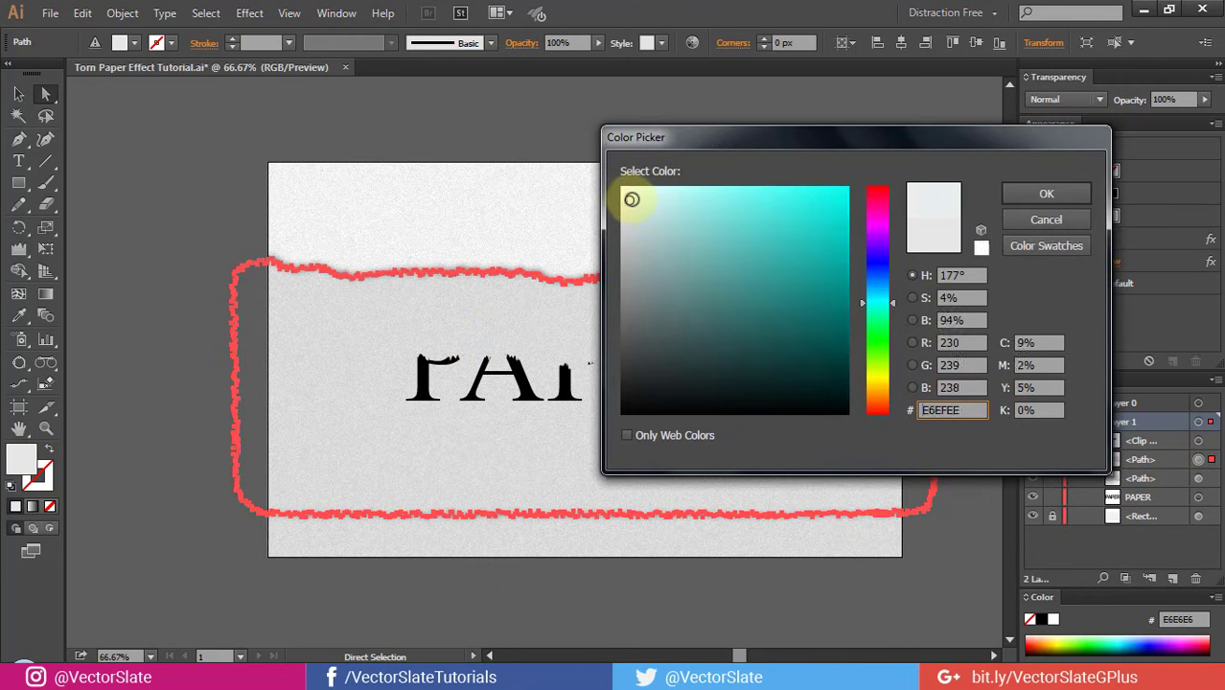
{"action": "left_click_drag", "start_coordinate": [632, 198], "coordinate": [636, 182]}
{"action": "left_click", "coordinate": [1045, 194]}
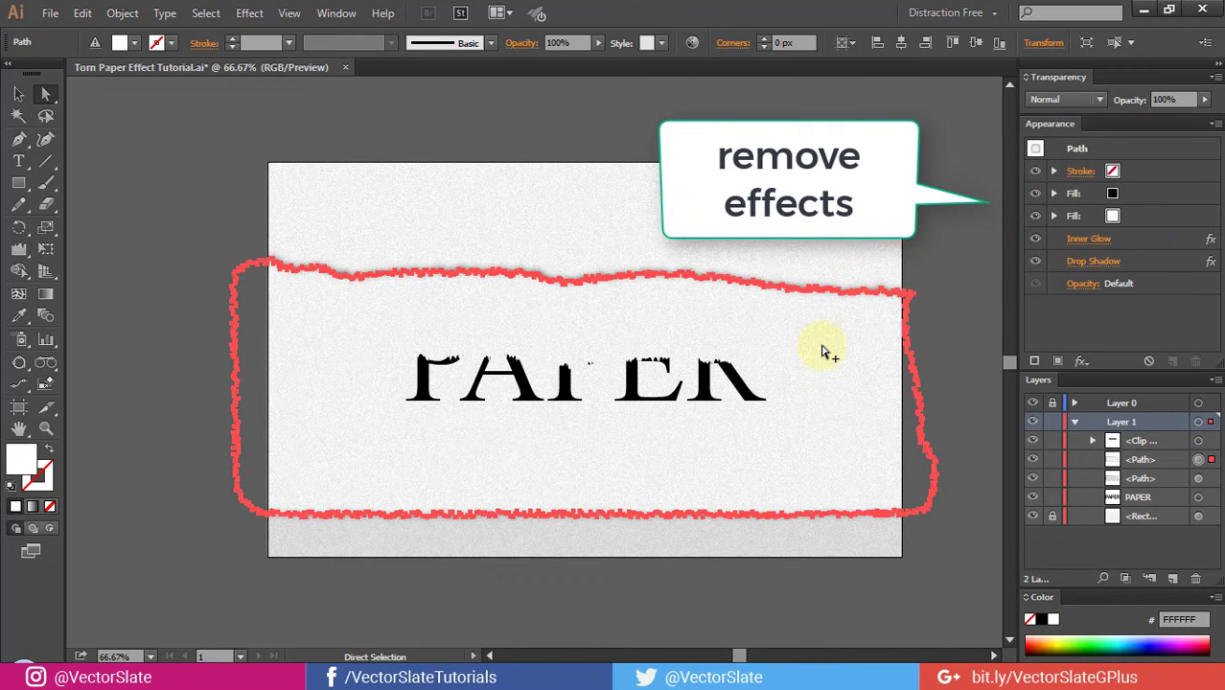
Delete the copy's Drop Shadow, Inner Glow and black Fill in the Appearance panel
{"action": "scroll", "coordinate": [820, 342], "scroll_direction": "up", "scroll_amount": 1}
{"action": "left_click", "coordinate": [1093, 261]}
{"action": "left_click", "coordinate": [1197, 361]}
{"action": "scroll", "coordinate": [812, 287], "scroll_direction": "down", "scroll_amount": 1}
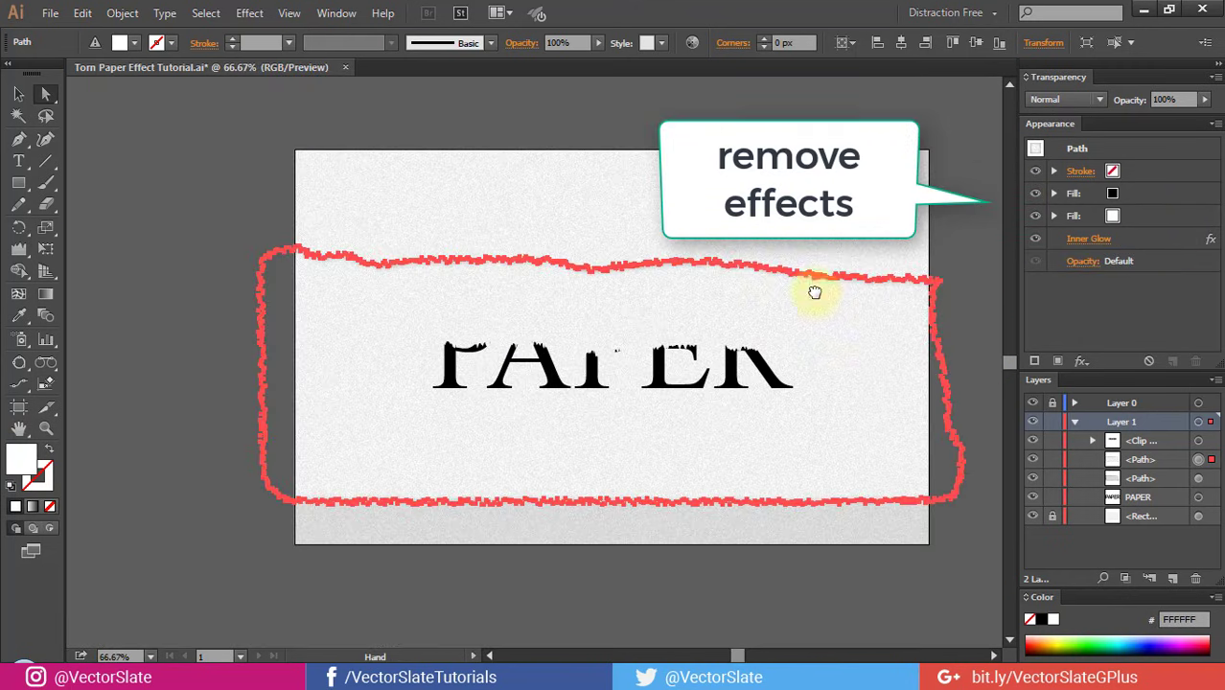
{"action": "left_click", "coordinate": [1150, 239]}
{"action": "left_click", "coordinate": [1197, 362]}
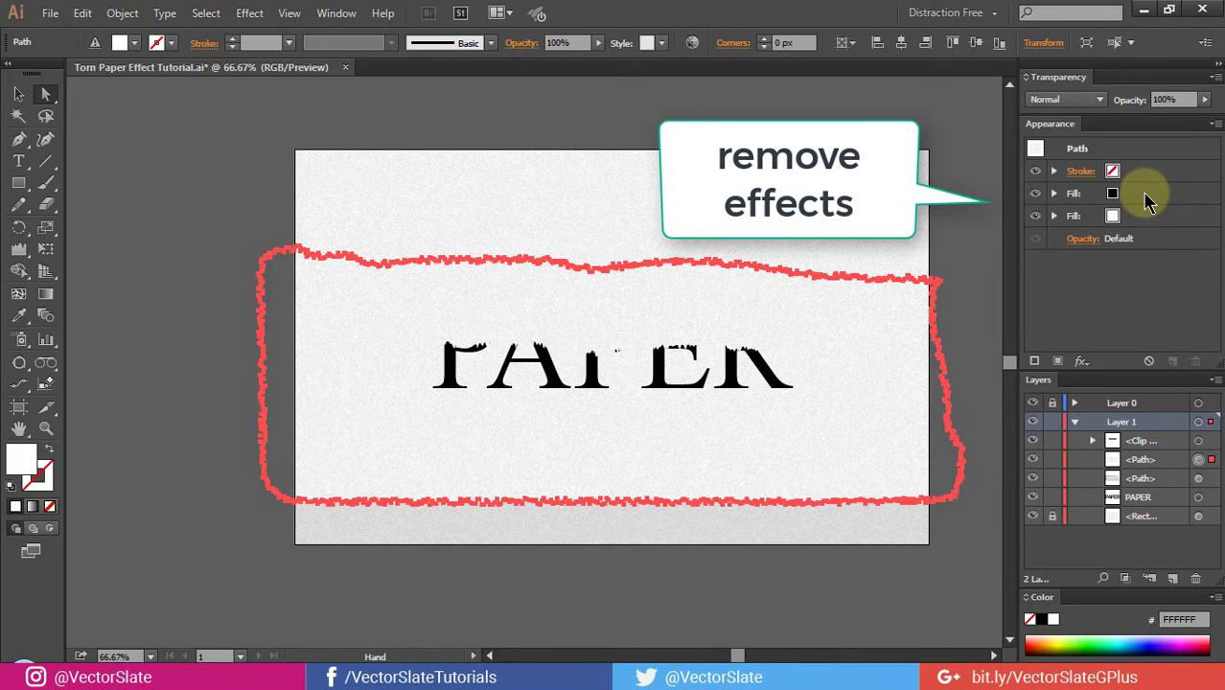
{"action": "left_click", "coordinate": [1151, 201]}
{"action": "left_click", "coordinate": [1197, 362]}
{"action": "scroll", "coordinate": [782, 334], "scroll_direction": "up", "scroll_amount": 1}
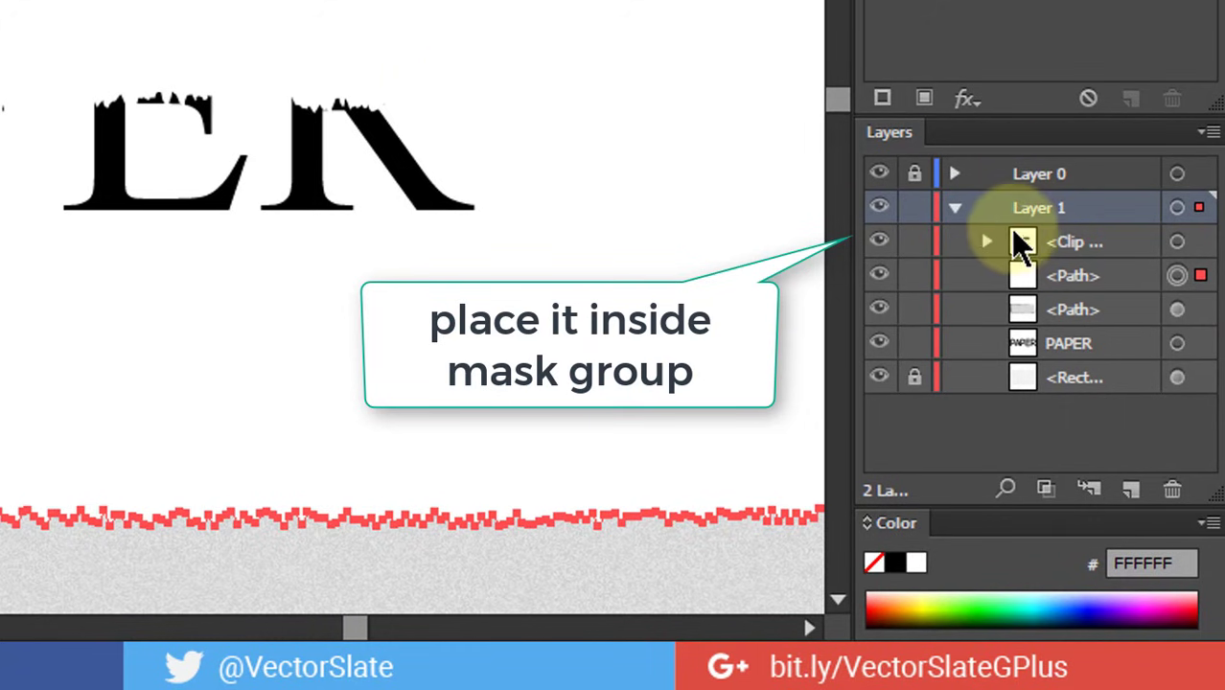
Expand the Clip Group in Layers and drag the white <Path> into it
{"action": "left_click", "coordinate": [988, 241]}
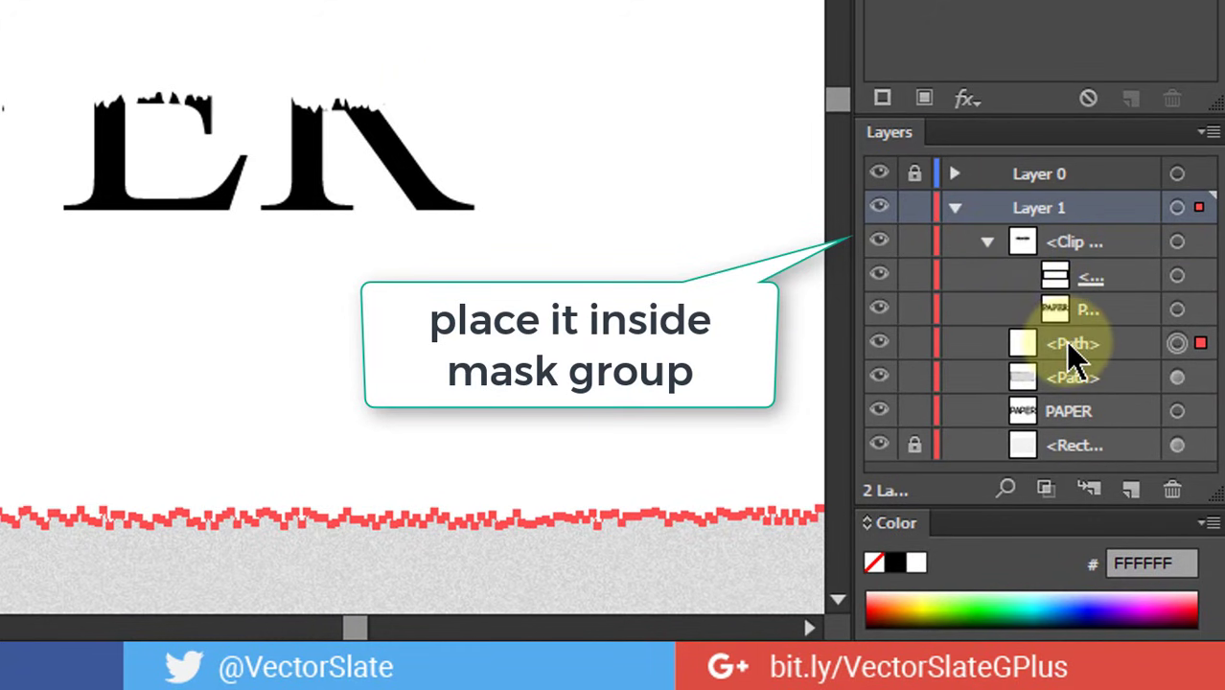
{"action": "left_click_drag", "start_coordinate": [1068, 342], "coordinate": [1081, 286]}
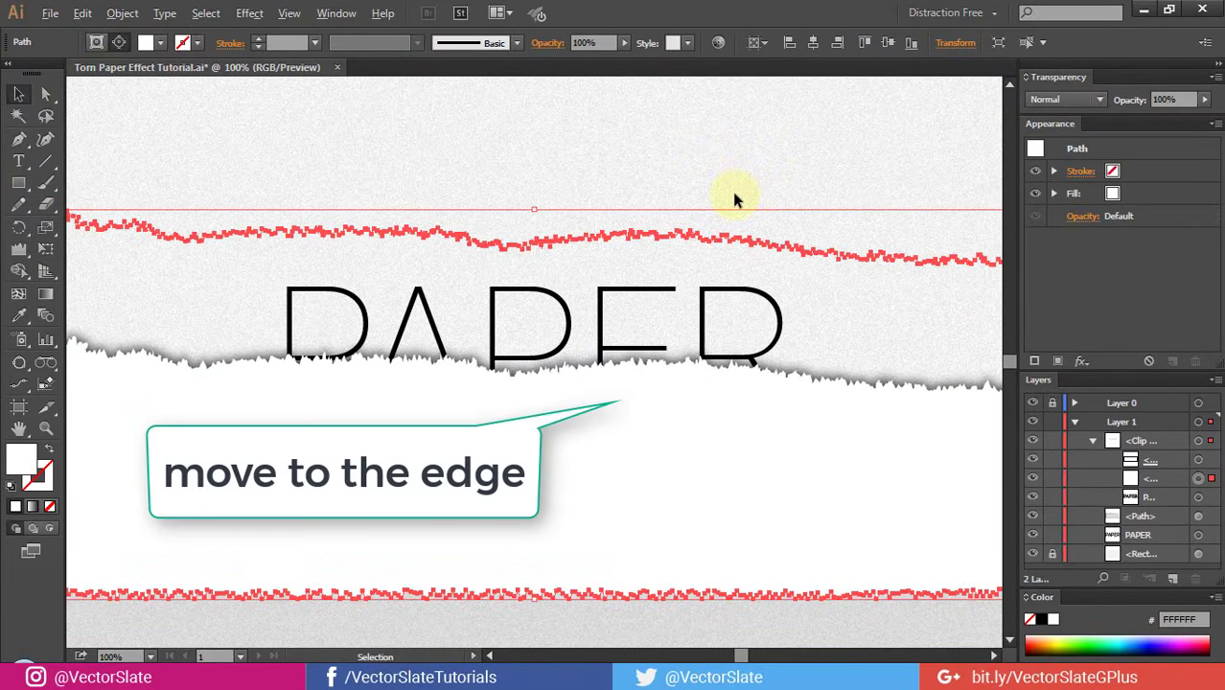
{"action": "scroll", "coordinate": [732, 195], "scroll_direction": "down", "scroll_amount": 1}
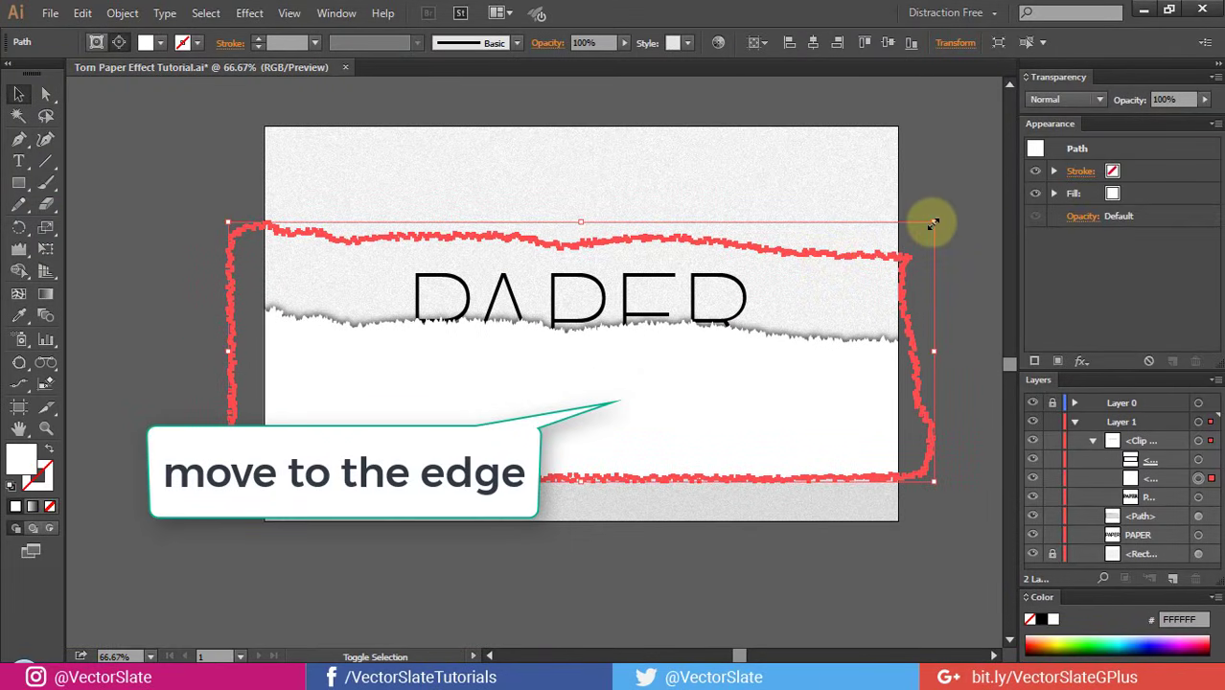
Rotate the white torn shape 180°, nudge it up, and tilt it to follow the tear
{"action": "key", "text": "shift+Up"}
{"action": "key", "text": "shift+Up"}
{"action": "key", "text": "shift+Up"}
{"action": "key", "text": "shift+Up"}
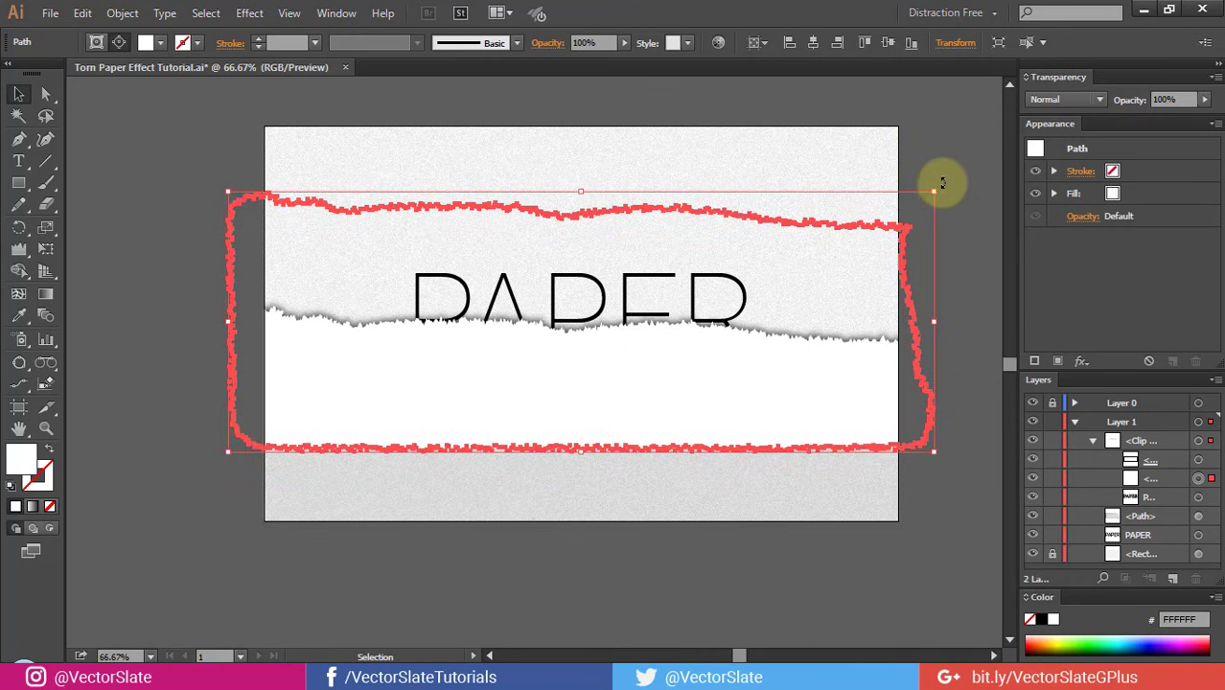
{"action": "left_click_drag", "start_coordinate": [938, 183], "coordinate": [424, 329]}
{"action": "key", "text": "shift+Up"}
{"action": "key", "text": "shift+Up"}
{"action": "key", "text": "shift+Up"}
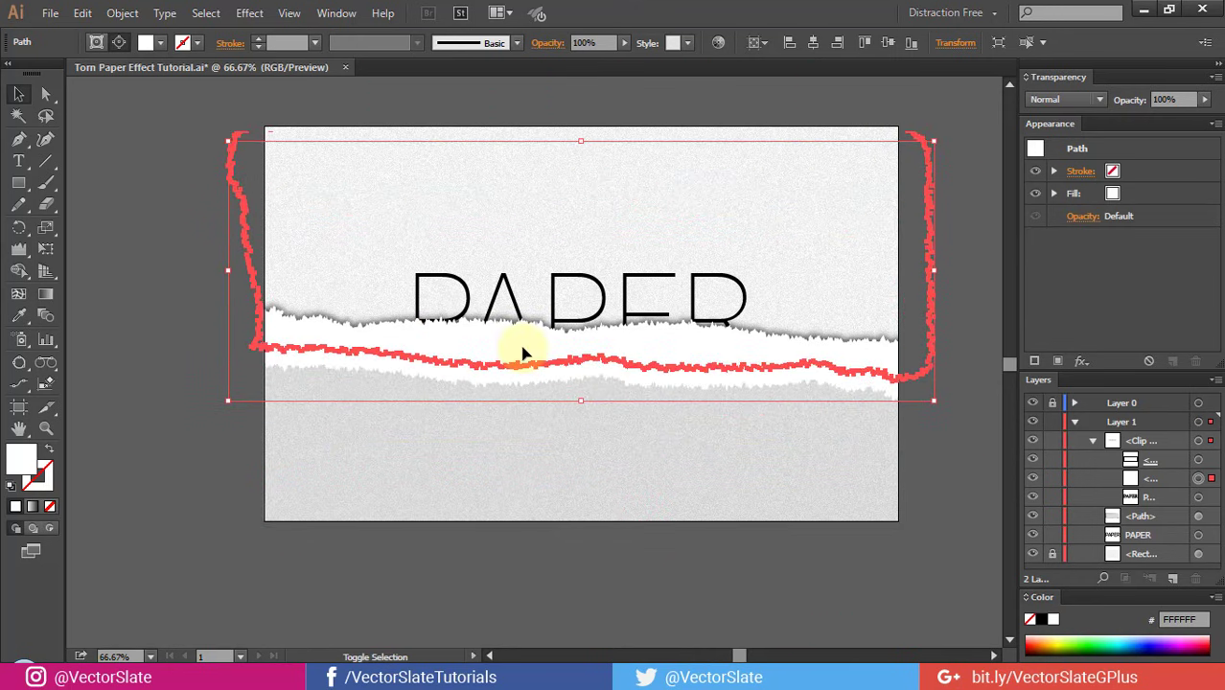
{"action": "key", "text": "shift+Up"}
{"action": "key", "text": "shift+Up"}
{"action": "key", "text": "shift+Up"}
{"action": "key", "text": "shift+Up"}
{"action": "key", "text": "shift+Up"}
{"action": "key", "text": "shift+Up"}
{"action": "key", "text": "shift+Up"}
{"action": "key", "text": "shift+Up"}
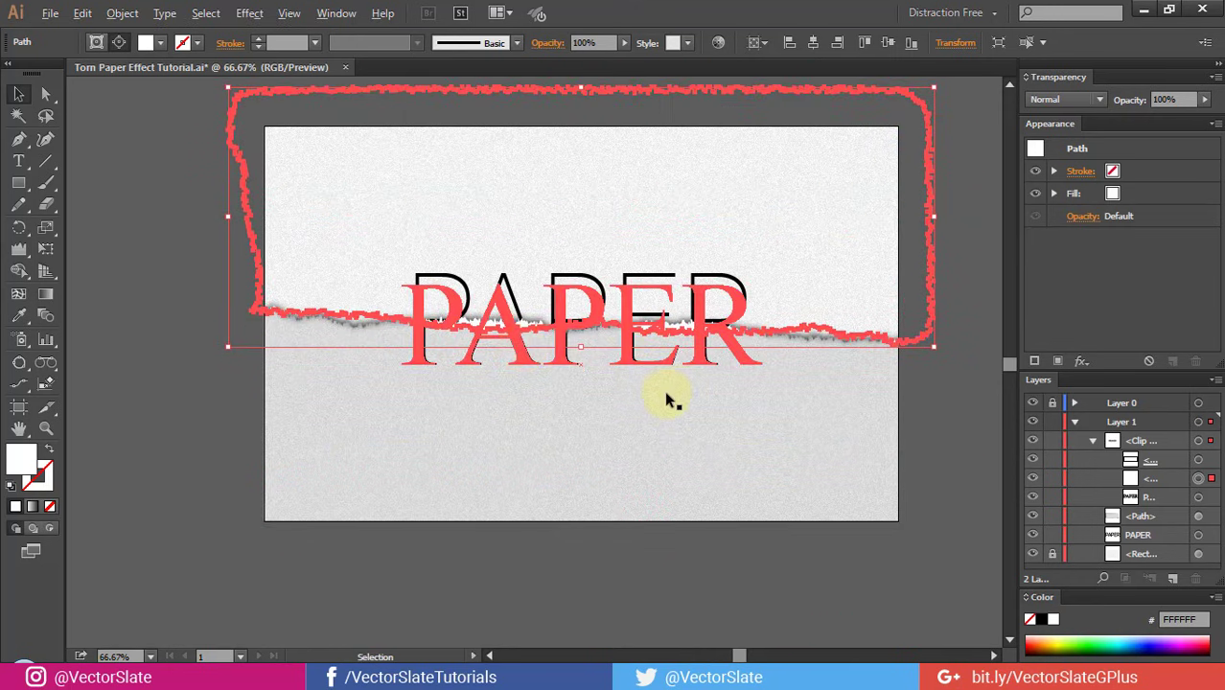
{"action": "scroll", "coordinate": [668, 401], "scroll_direction": "up", "scroll_amount": 1}
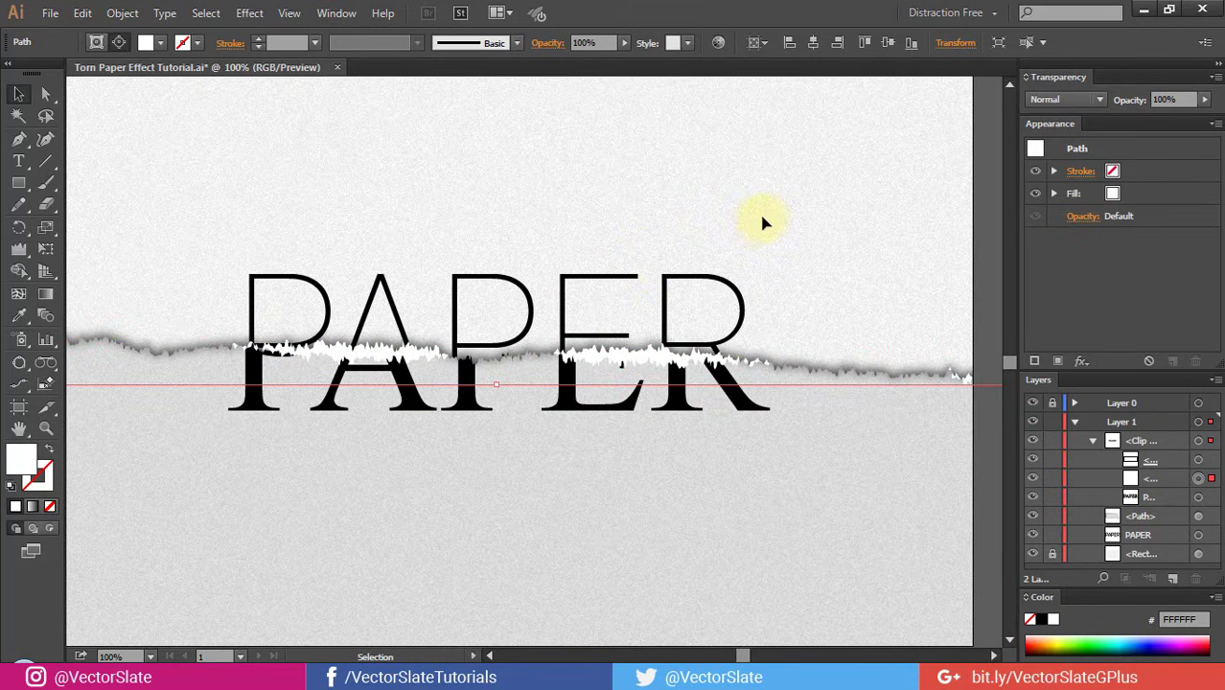
{"action": "scroll", "coordinate": [729, 230], "scroll_direction": "down", "scroll_amount": 1}
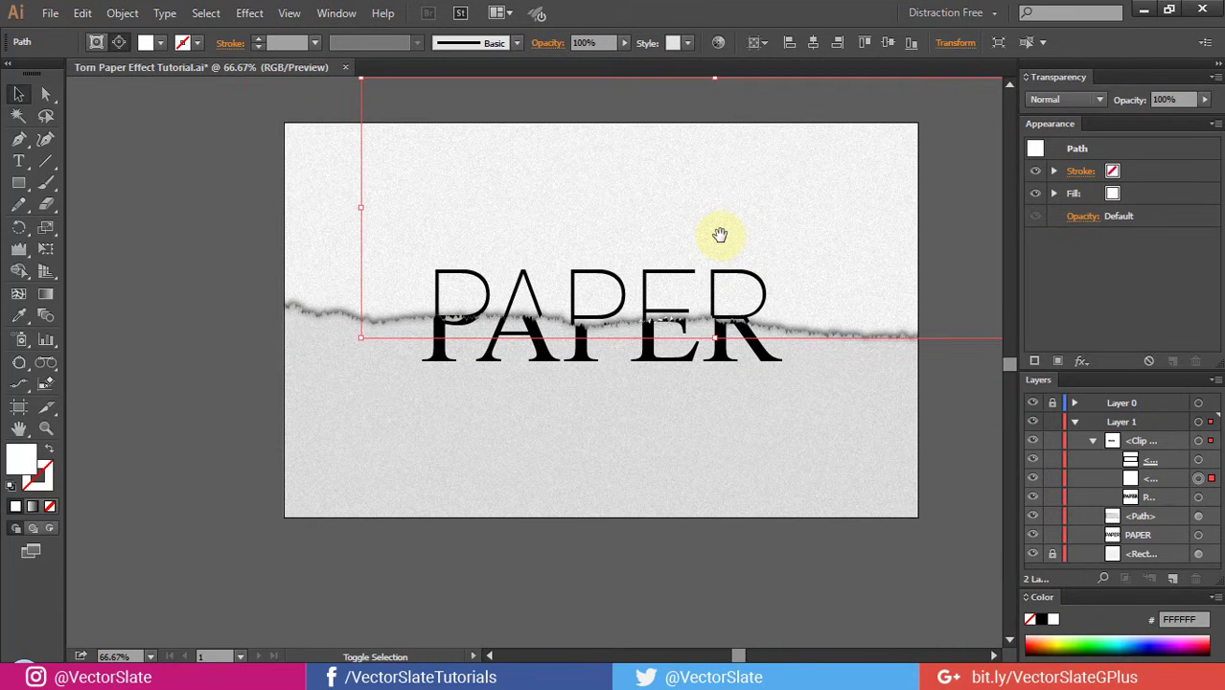
{"action": "left_click_drag", "start_coordinate": [715, 232], "coordinate": [704, 274]}
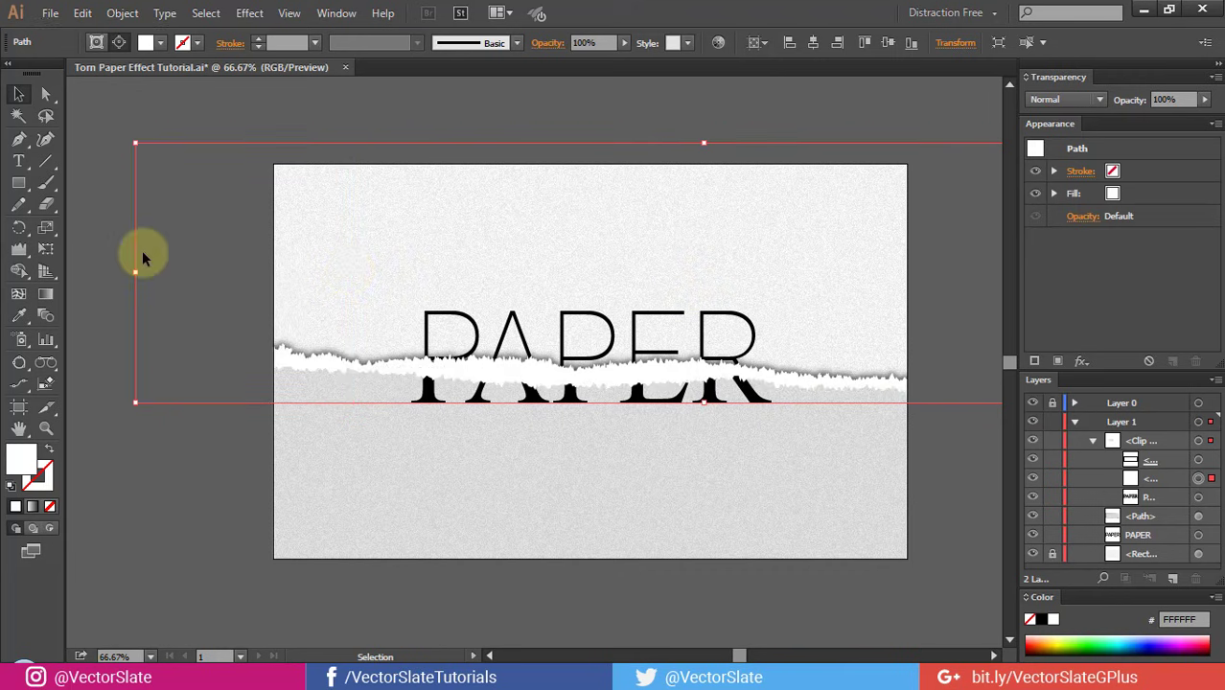
{"action": "mouse_move", "coordinate": [150, 265]}
{"action": "left_mouse_down"}
{"action": "mouse_move", "coordinate": [170, 101]}
{"action": "mouse_move", "coordinate": [129, 149]}
{"action": "left_mouse_up"}
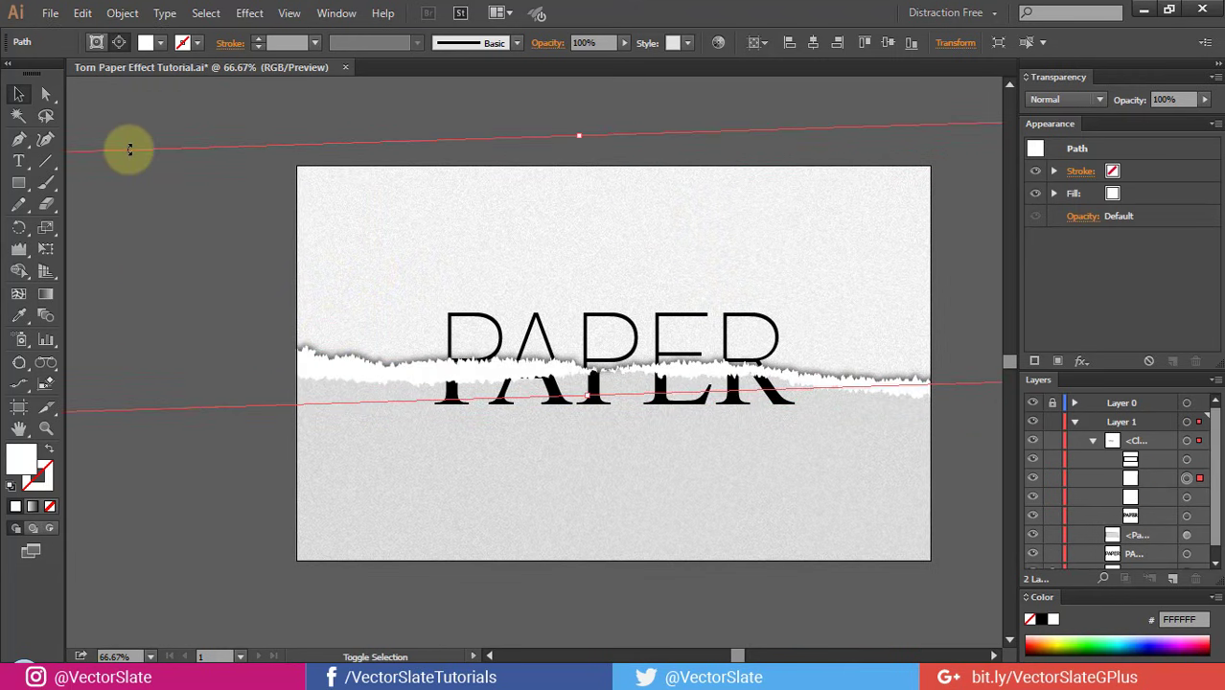